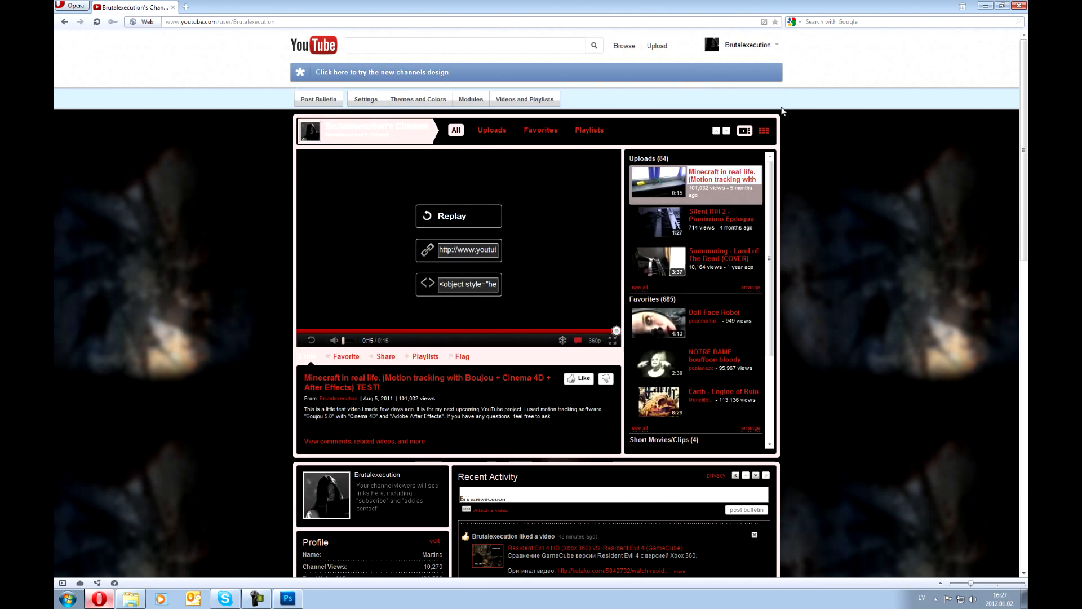
# Step: Open the Minecraft tracking folder on the desktop and look through the source images and video clip
pyautogui.click(986, 6)
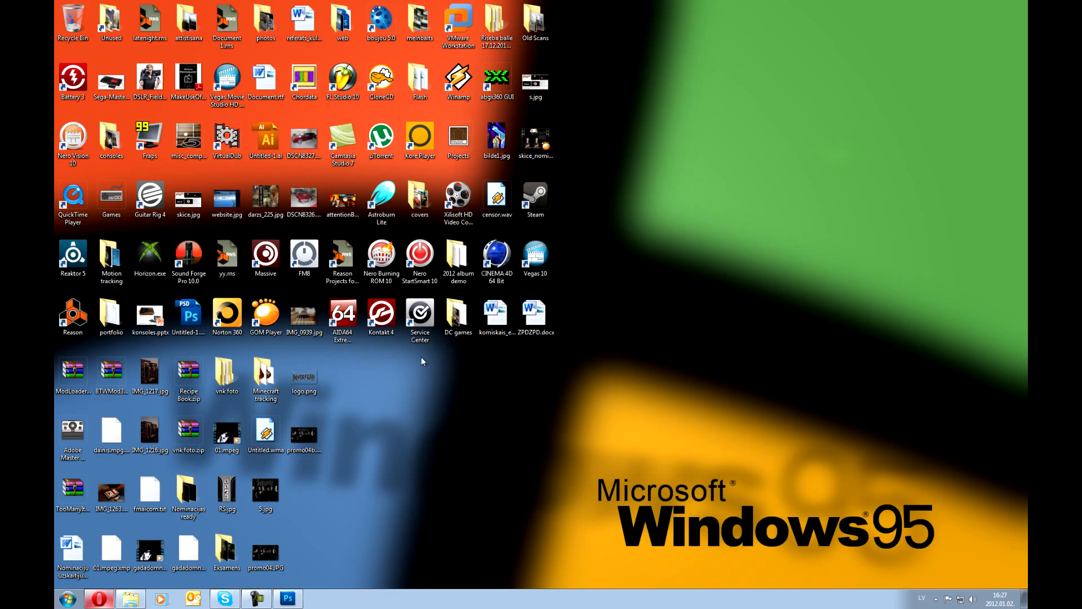
pyautogui.doubleClick(264, 377)
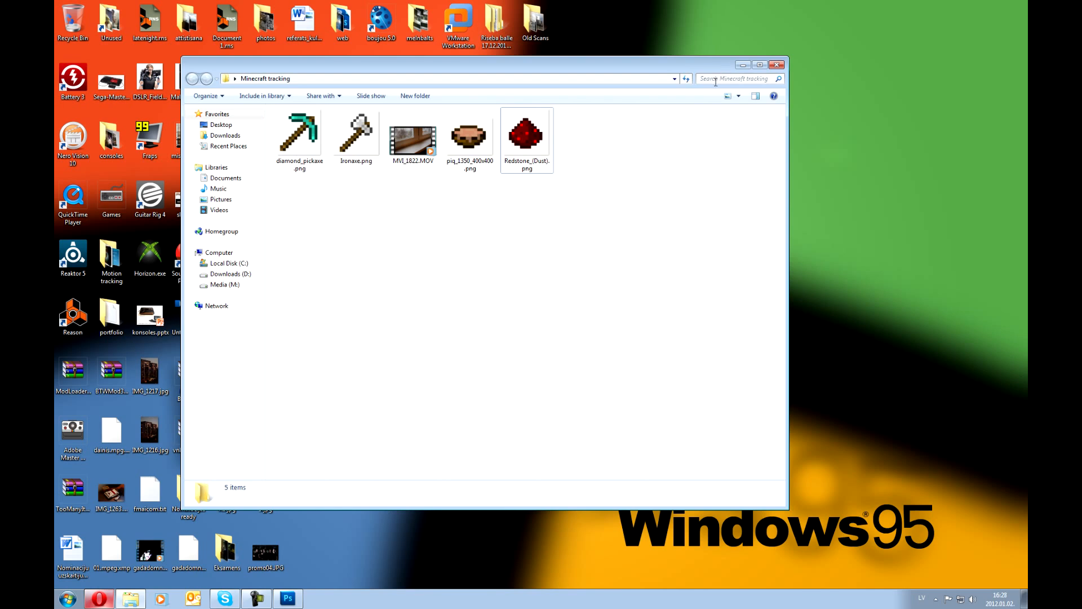
pyautogui.click(743, 64)
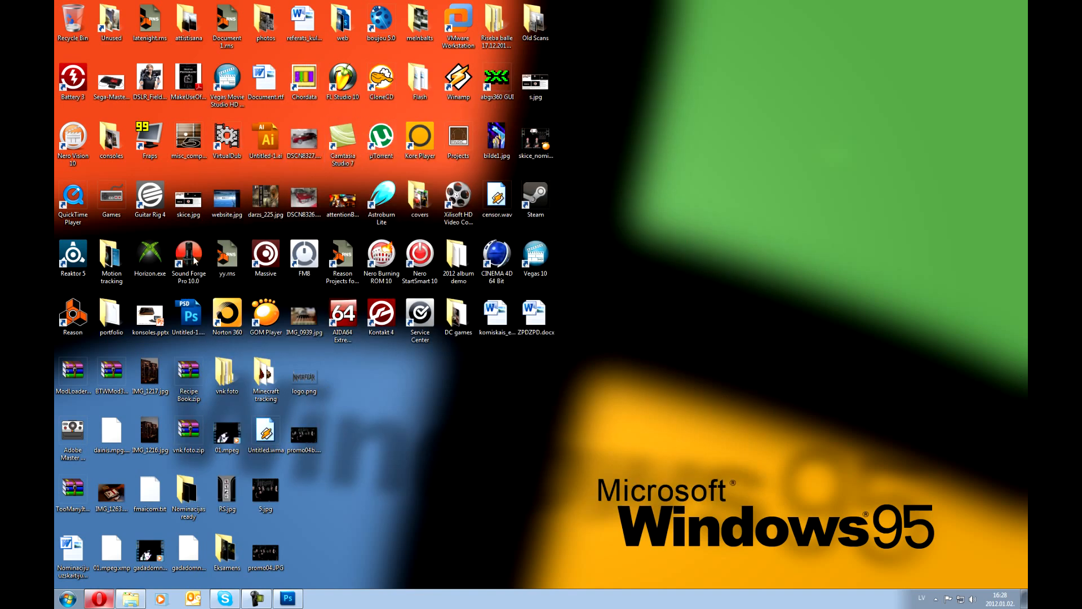
# Step: Launch After Effects and import all files from the Minecraft tracking folder, accepting the Straight - Unmatted alpha for MVI_1822.MOV
pyautogui.doubleClick(72, 431)
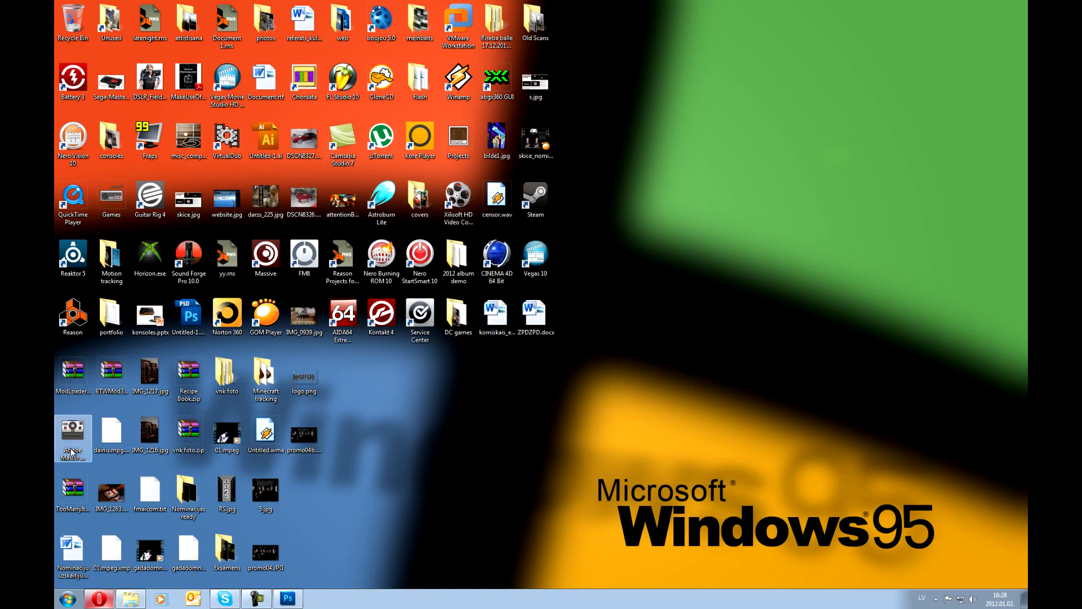
pyautogui.doubleClick(317, 151)
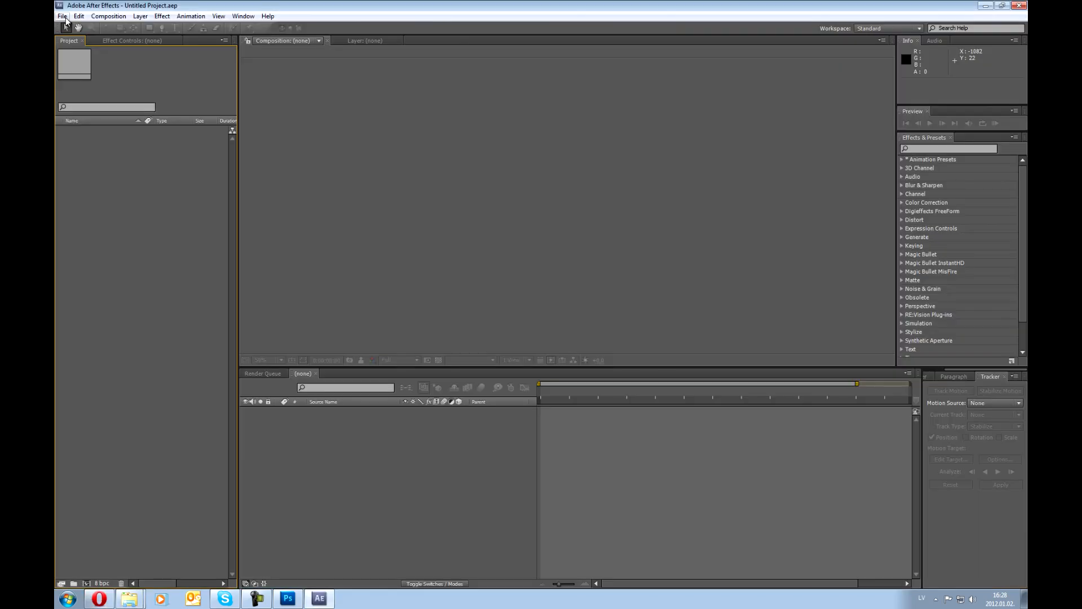
pyautogui.click(63, 17)
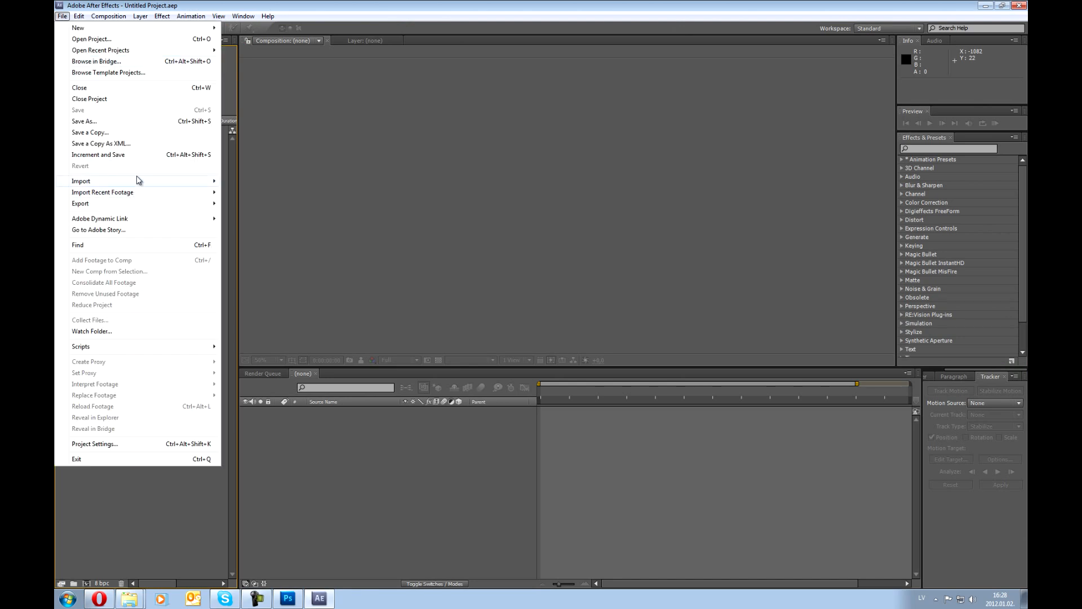
pyautogui.moveTo(137, 180)
pyautogui.click(275, 183)
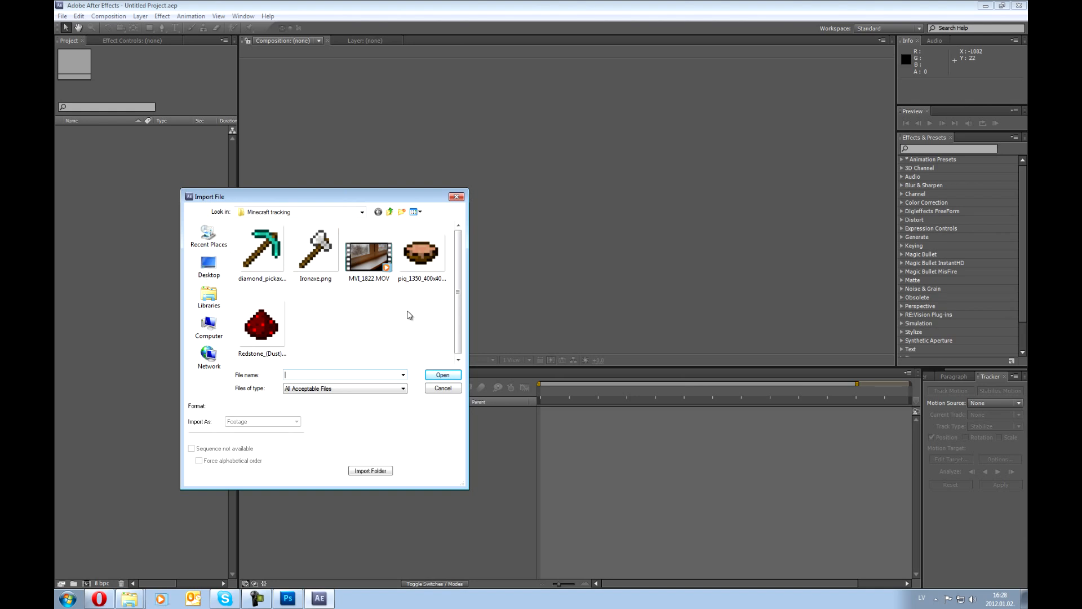
pyautogui.moveTo(432, 359); pyautogui.dragTo(242, 223)
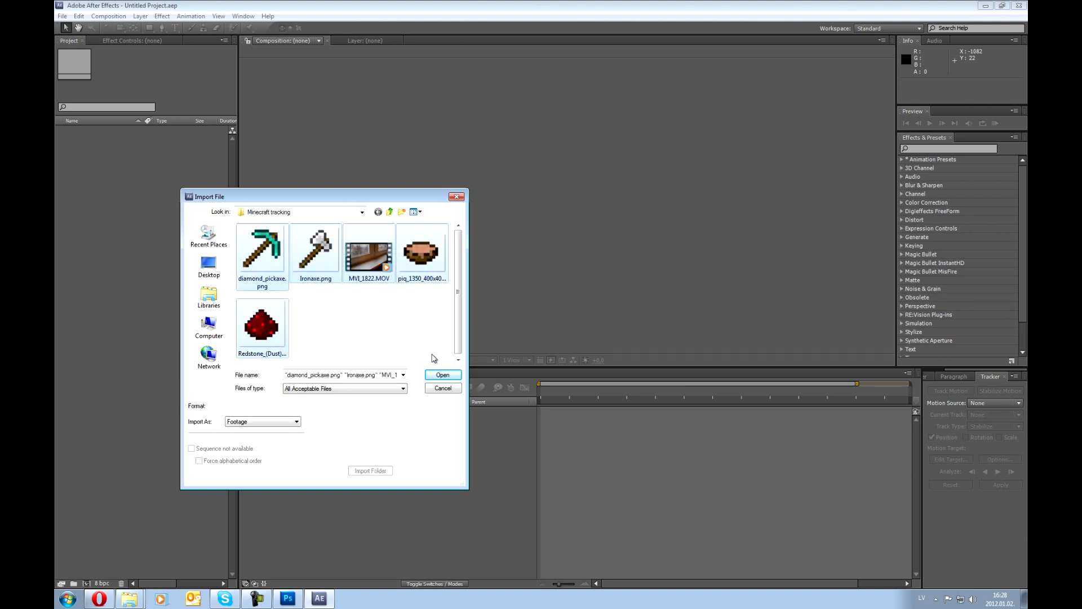
pyautogui.click(443, 376)
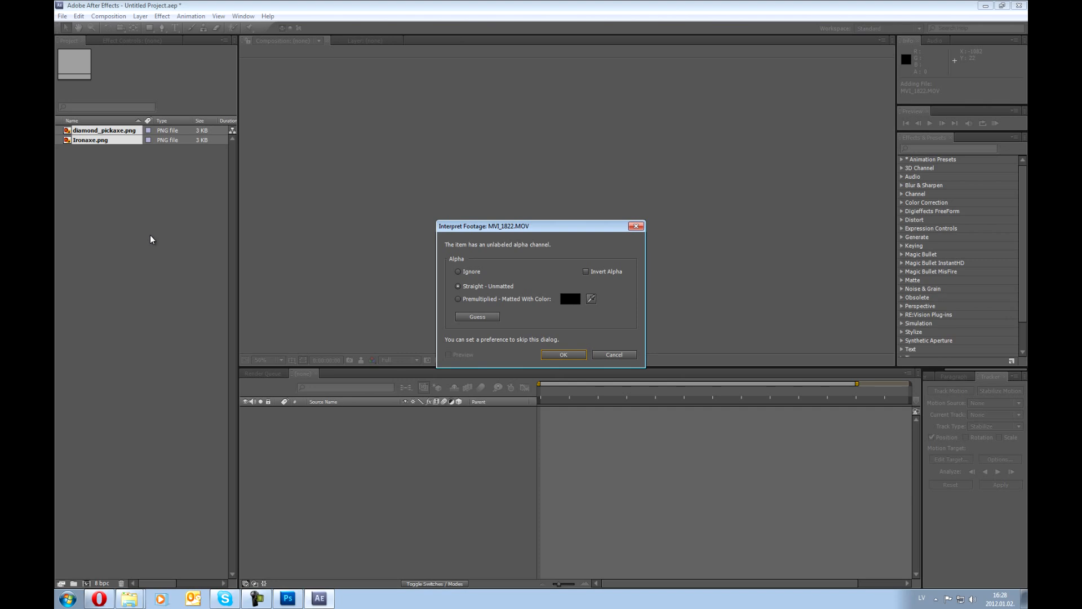
pyautogui.moveTo(473, 232); pyautogui.dragTo(442, 219)
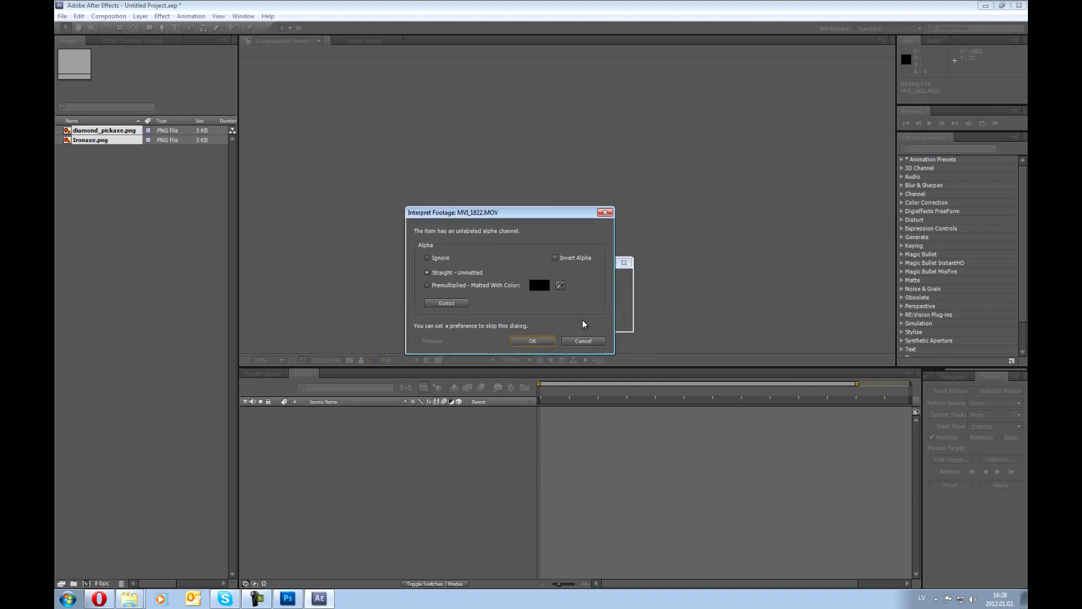
pyautogui.click(530, 341)
pyautogui.click(170, 259)
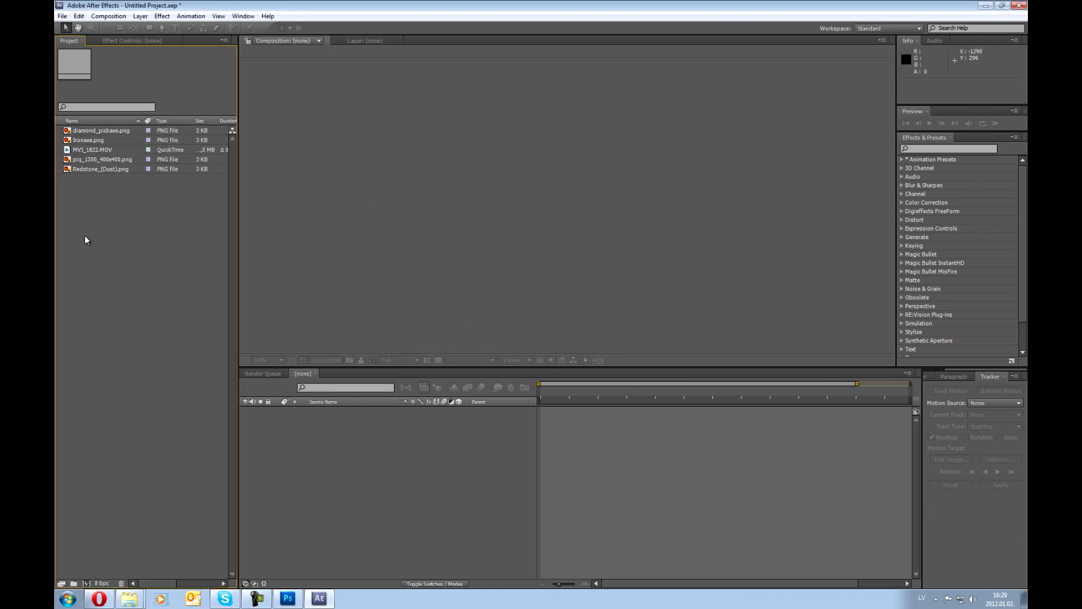
# Step: Create a composition from the MVI_1822.MOV footage, with the playhead at the first frame
pyautogui.click(80, 151)
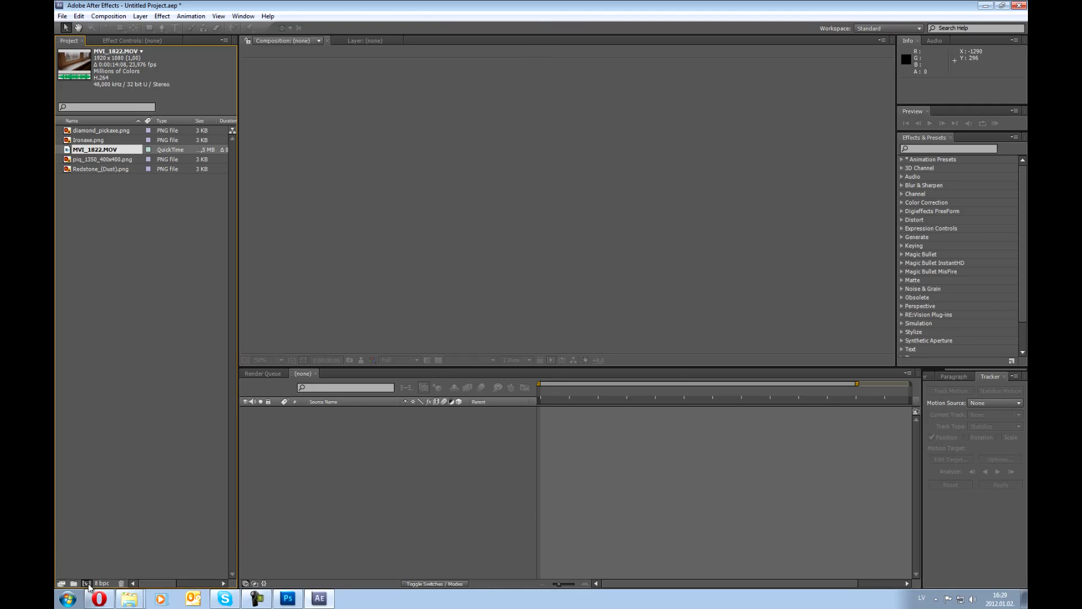
pyautogui.click(87, 584)
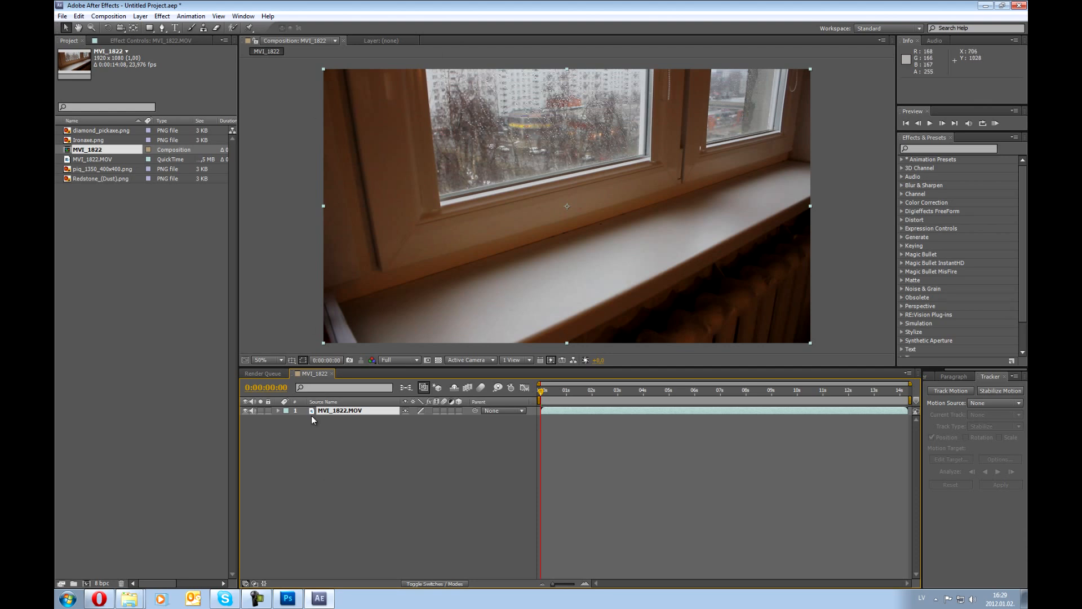
pyautogui.moveTo(540, 395)
pyautogui.mouseDown()
pyautogui.moveTo(699, 405)
pyautogui.moveTo(534, 405)
pyautogui.mouseUp()
# Step: Close the Tracker panel and display it again
pyautogui.click(953, 376)
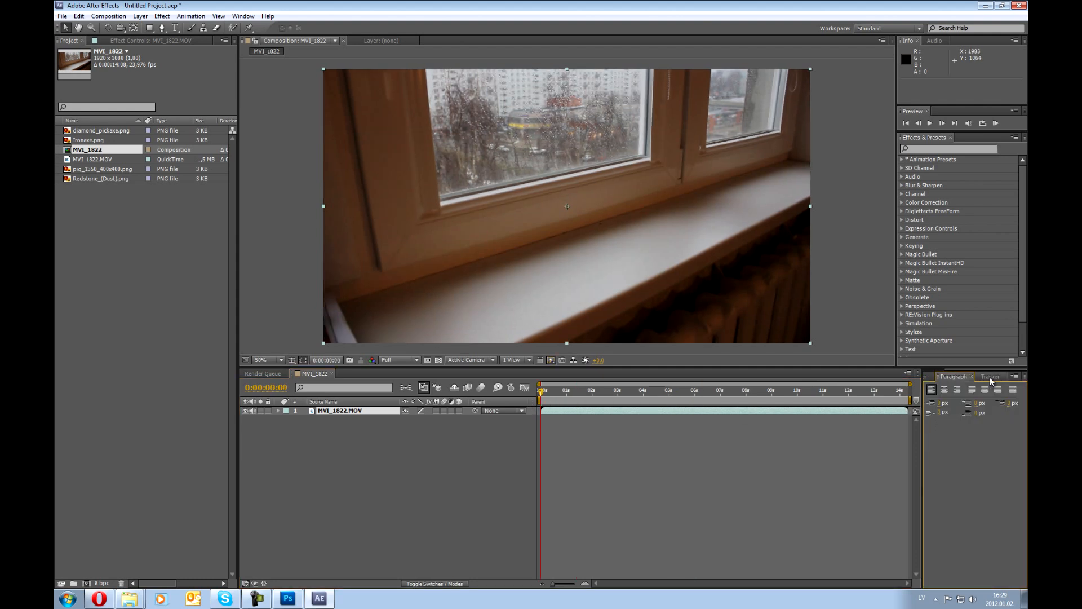
pyautogui.click(990, 377)
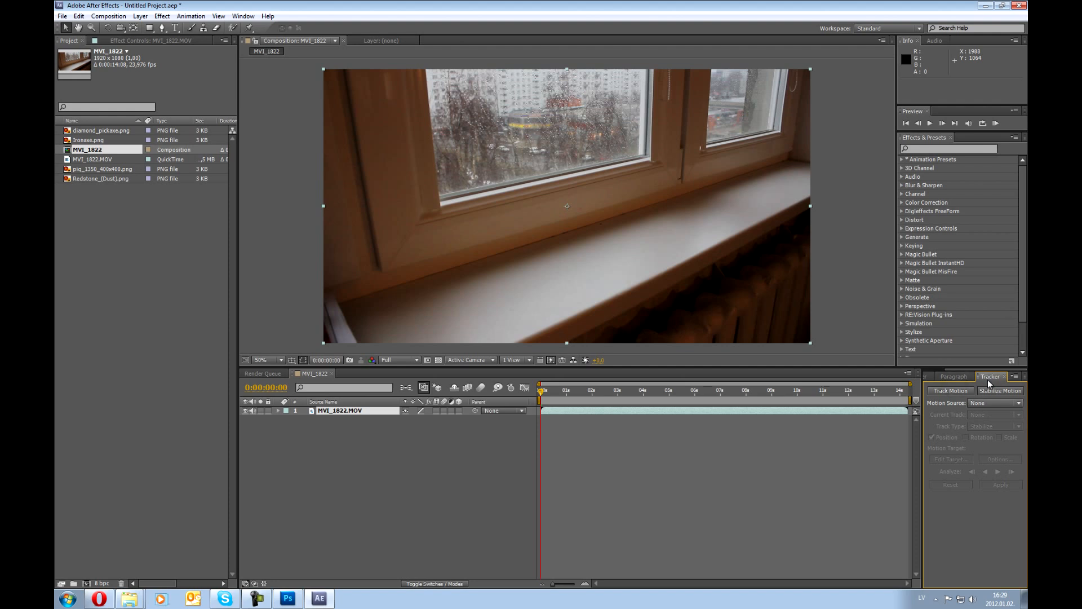
pyautogui.click(1004, 376)
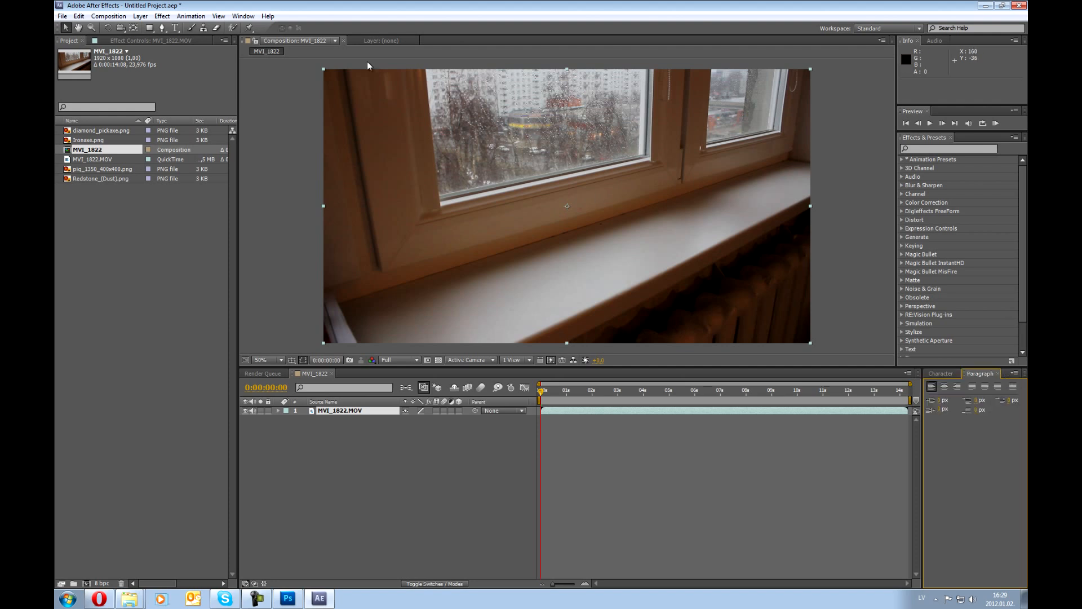
pyautogui.click(243, 17)
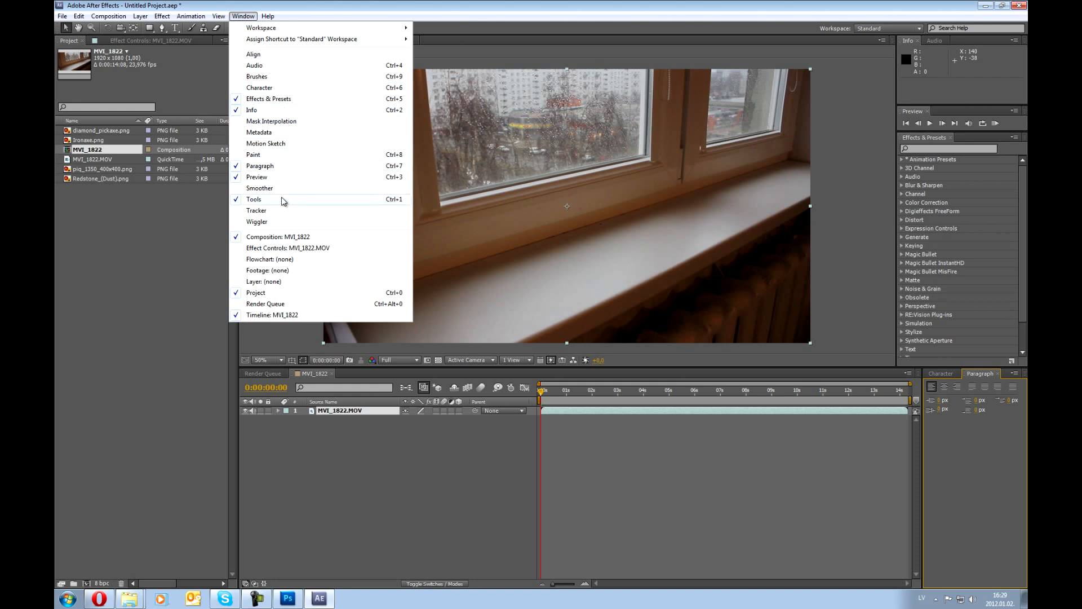
pyautogui.click(264, 210)
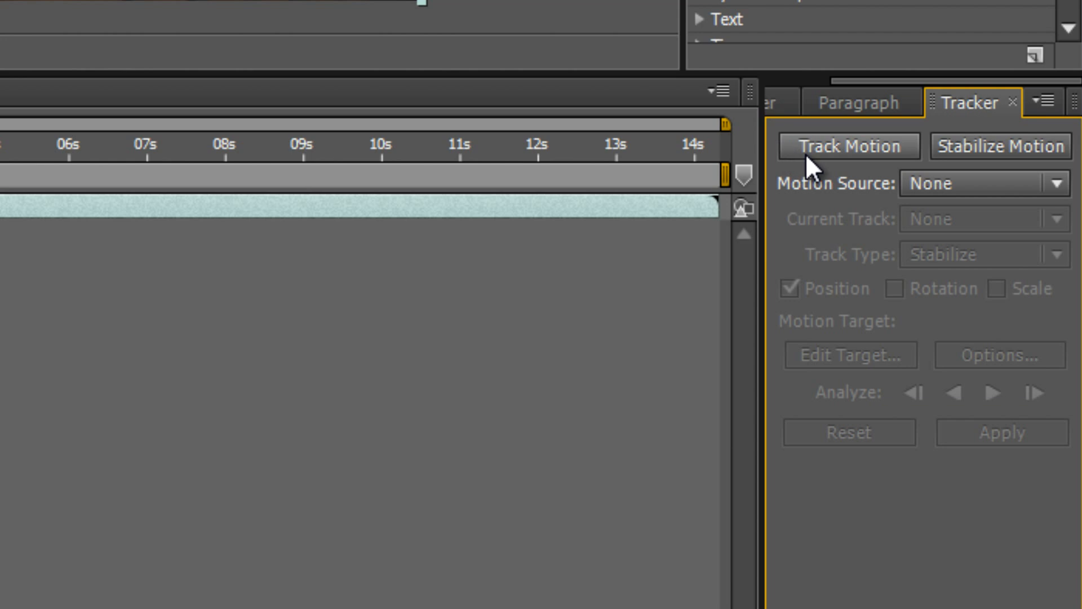
# Step: Start a motion track on the MVI_1822.MOV layer with Position, Rotation and Scale enabled
pyautogui.click(827, 150)
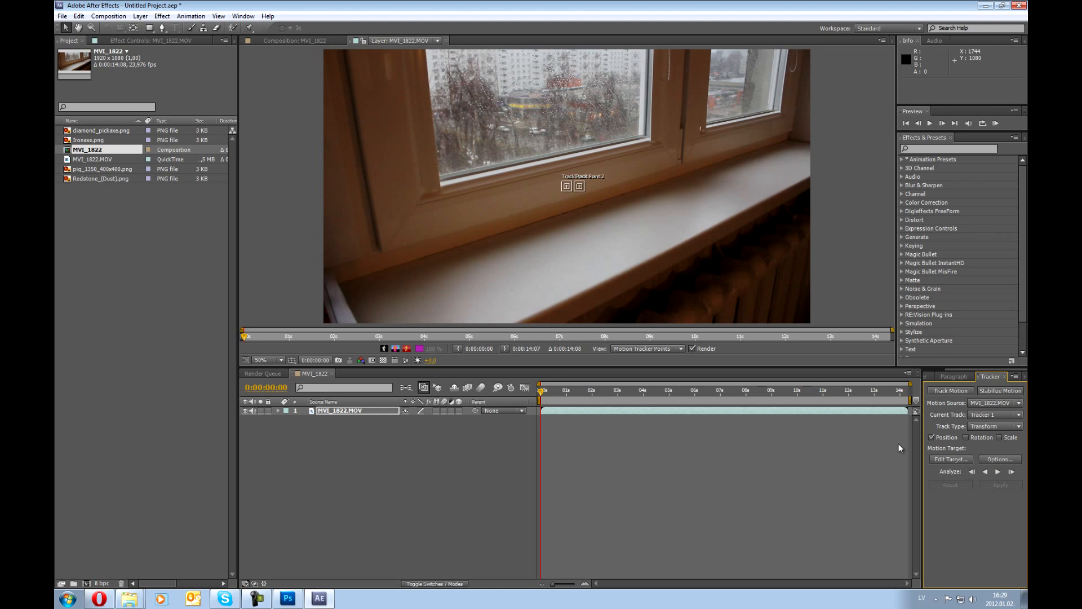
pyautogui.click(1000, 438)
pyautogui.click(876, 507)
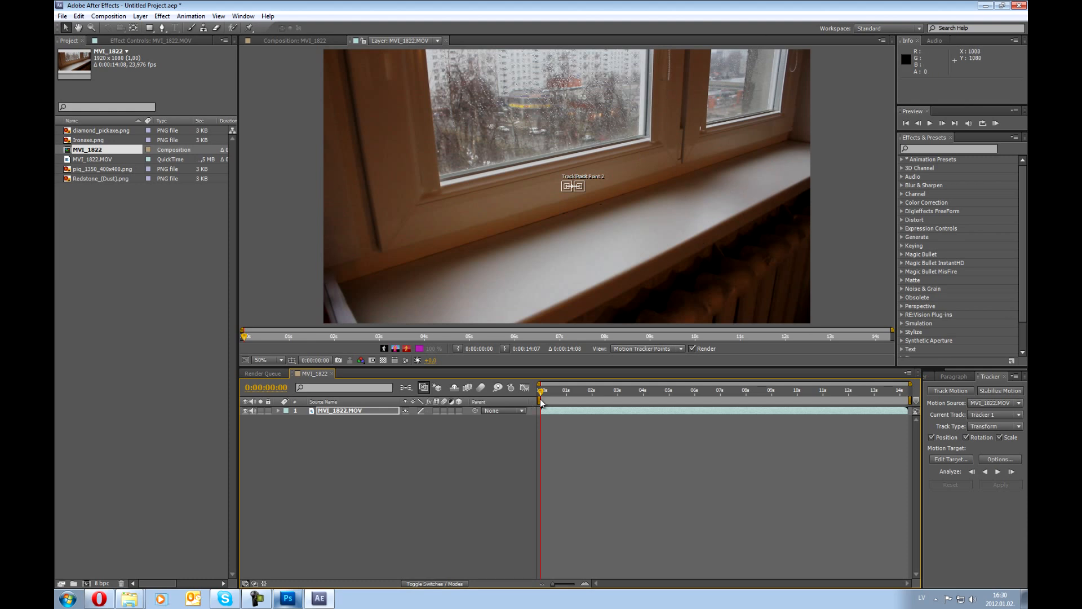
# Step: Preview the camera move, return to the first frame and place Track Point 1 on the large window's lower-right glass corner
pyautogui.click(594, 396)
pyautogui.click(613, 396)
pyautogui.moveTo(651, 393); pyautogui.dragTo(715, 393)
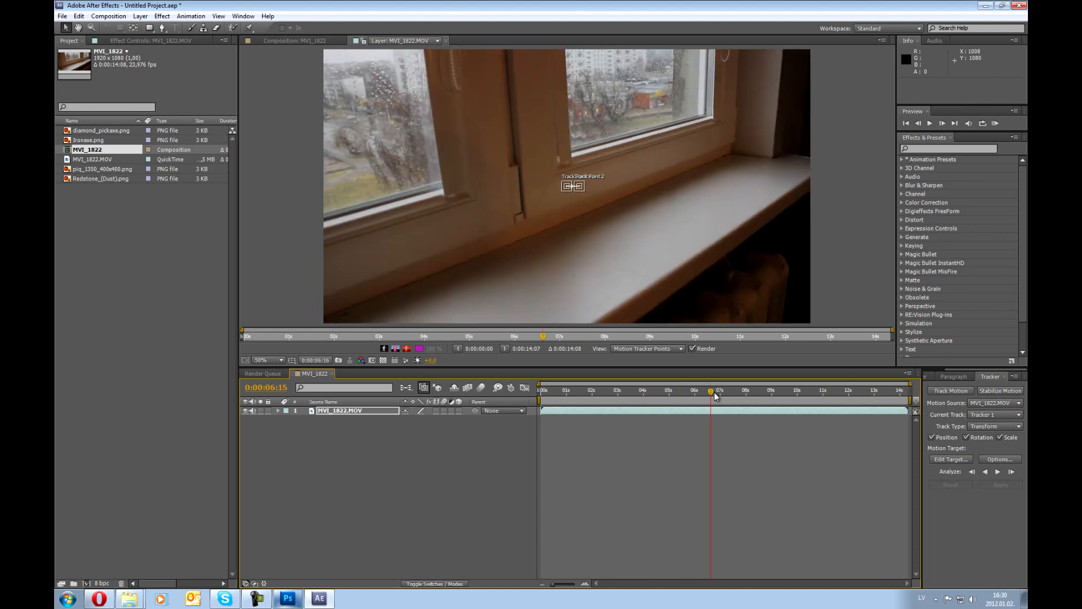
pyautogui.click(764, 396)
pyautogui.moveTo(764, 396); pyautogui.dragTo(525, 389)
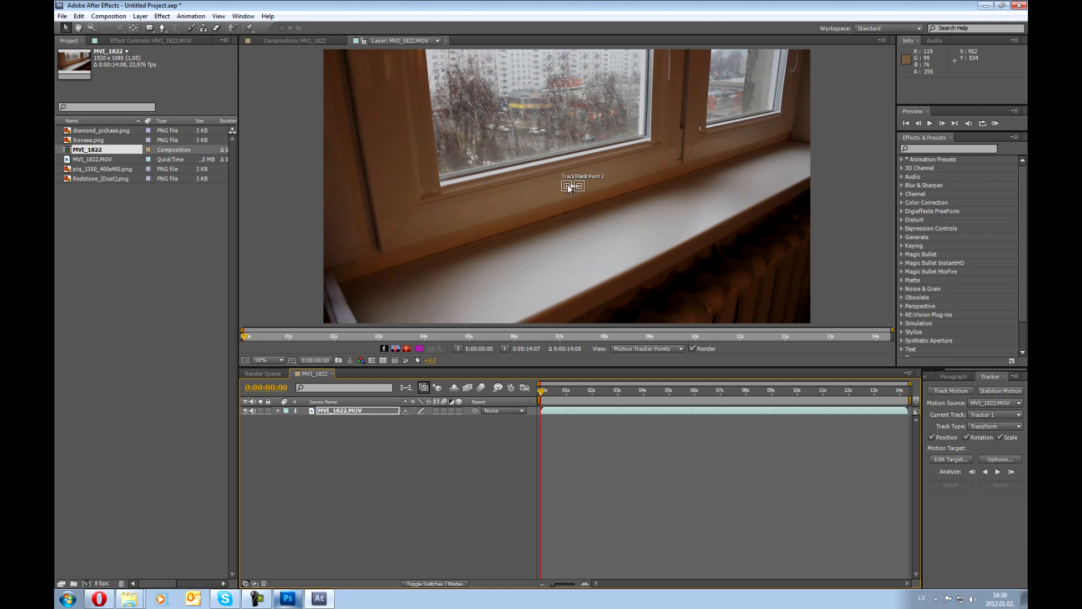
pyautogui.scroll(1, 570, 188)
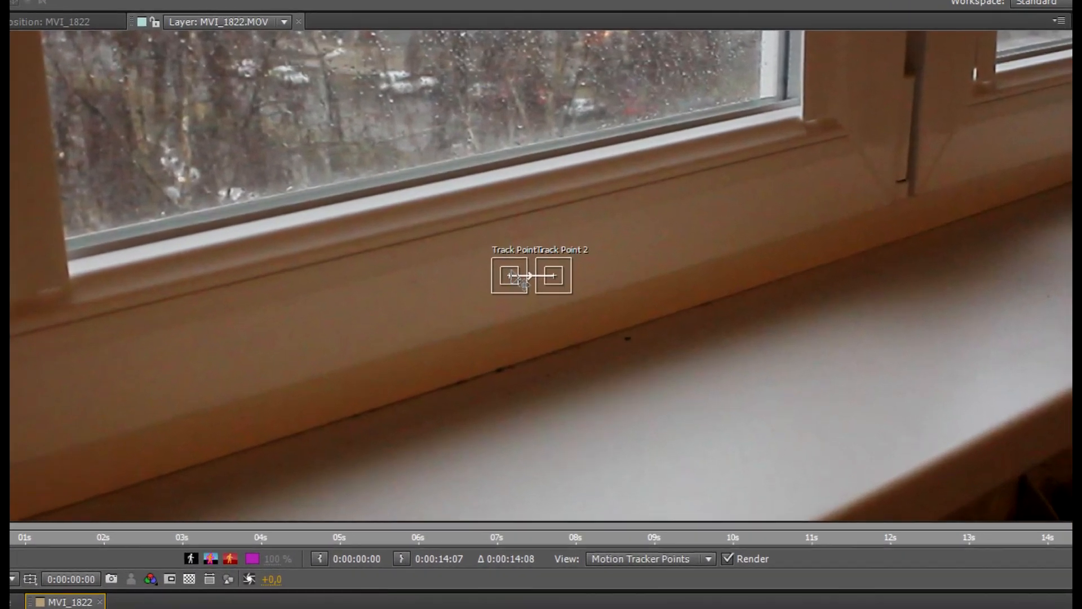
pyautogui.moveTo(521, 281); pyautogui.dragTo(807, 110)
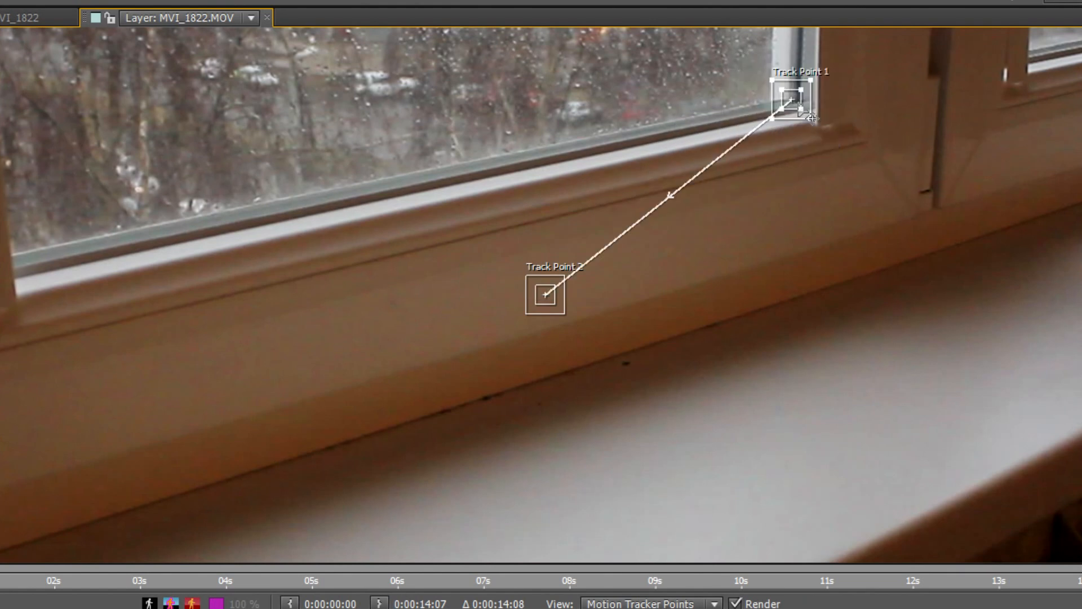
pyautogui.scroll(1, 783, 187)
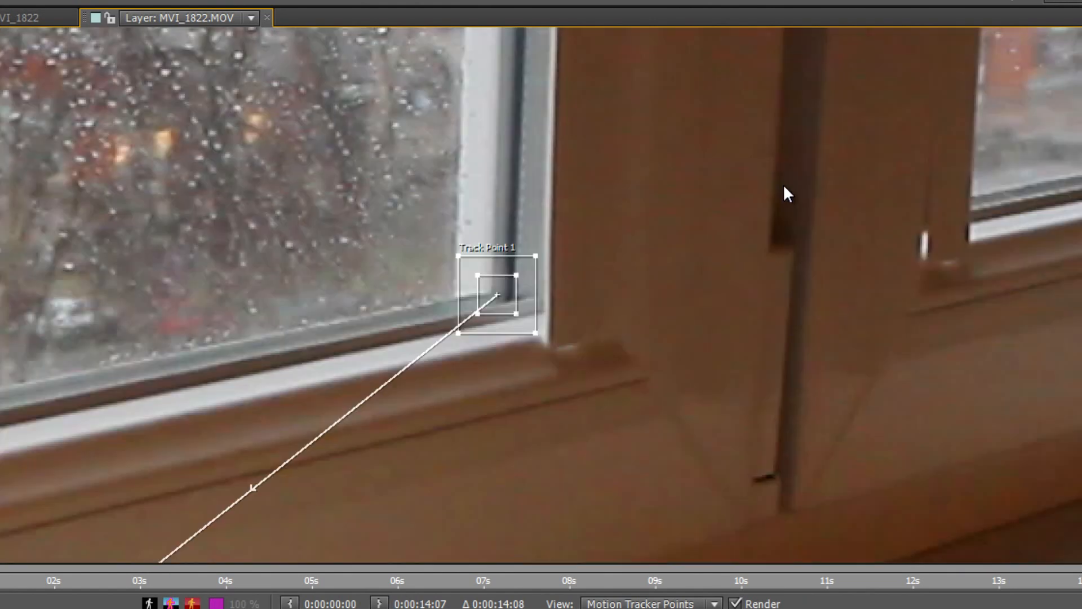
# Step: Place Track Point 2 on the lower-left glass corner of the neighbouring right-hand window
pyautogui.scroll(-1, 783, 187)
pyautogui.moveTo(261, 494); pyautogui.dragTo(741, 261)
pyautogui.scroll(1, 524, 292)
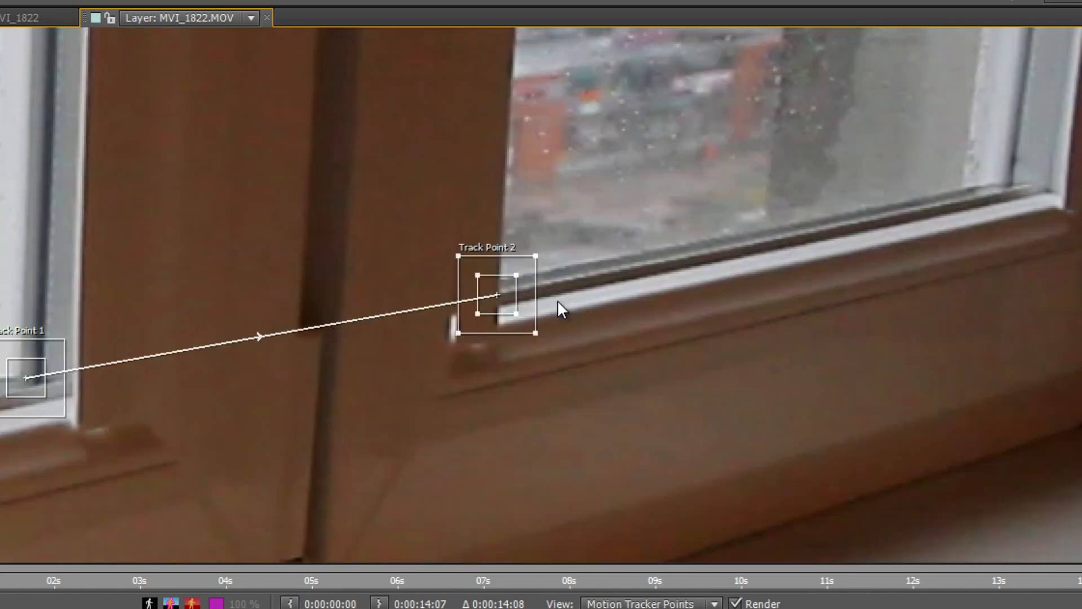
# Step: Enlarge the feature and search regions of Track Point 1 and Track Point 2 around their window corners
pyautogui.scroll(-1, 525, 287)
pyautogui.click(284, 348)
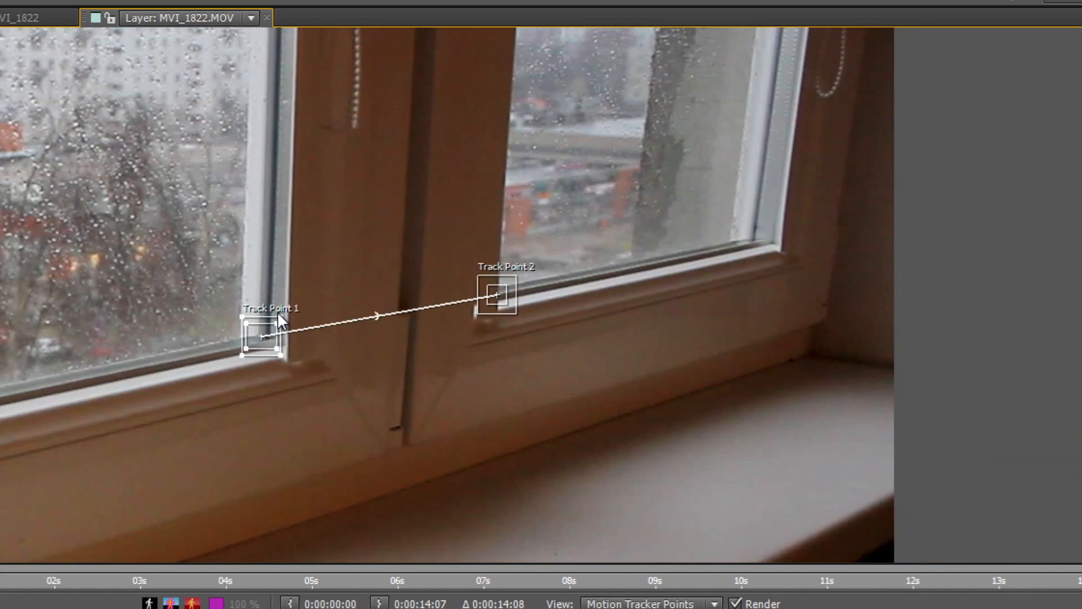
pyautogui.moveTo(281, 316); pyautogui.dragTo(319, 287)
pyautogui.moveTo(280, 322); pyautogui.dragTo(299, 305)
pyautogui.click(506, 288)
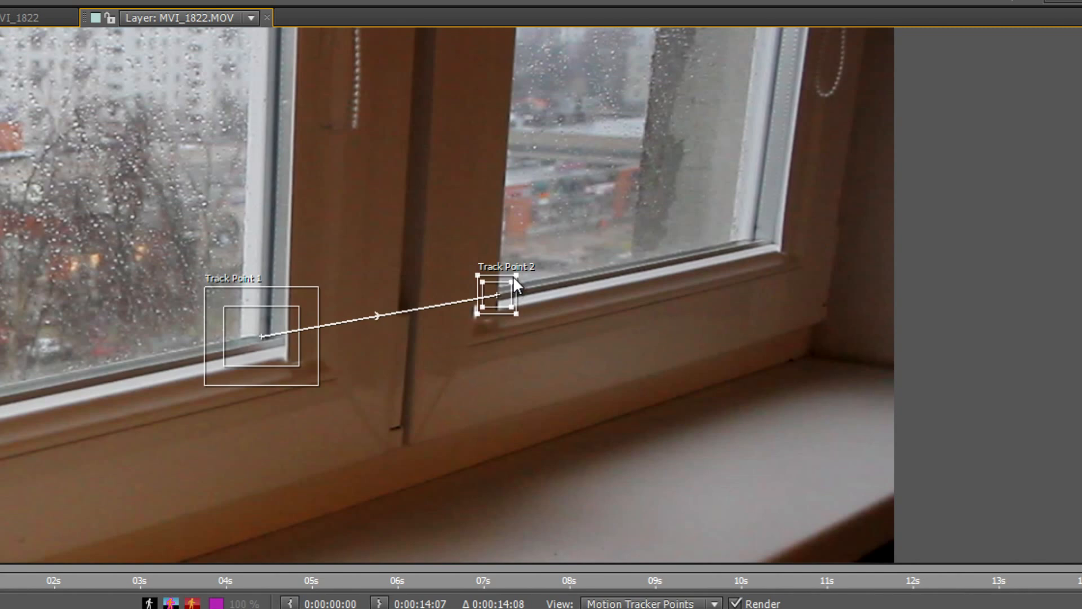
pyautogui.moveTo(517, 275); pyautogui.dragTo(545, 249)
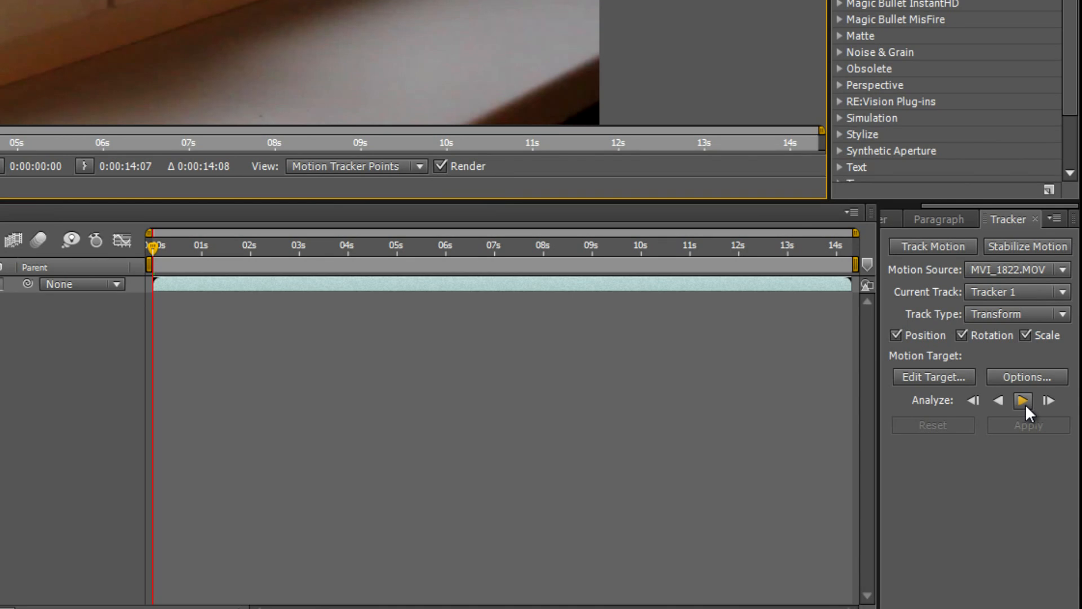
# Step: Analyze both track points forward through the whole clip and return the playhead to the first frame
pyautogui.click(1024, 401)
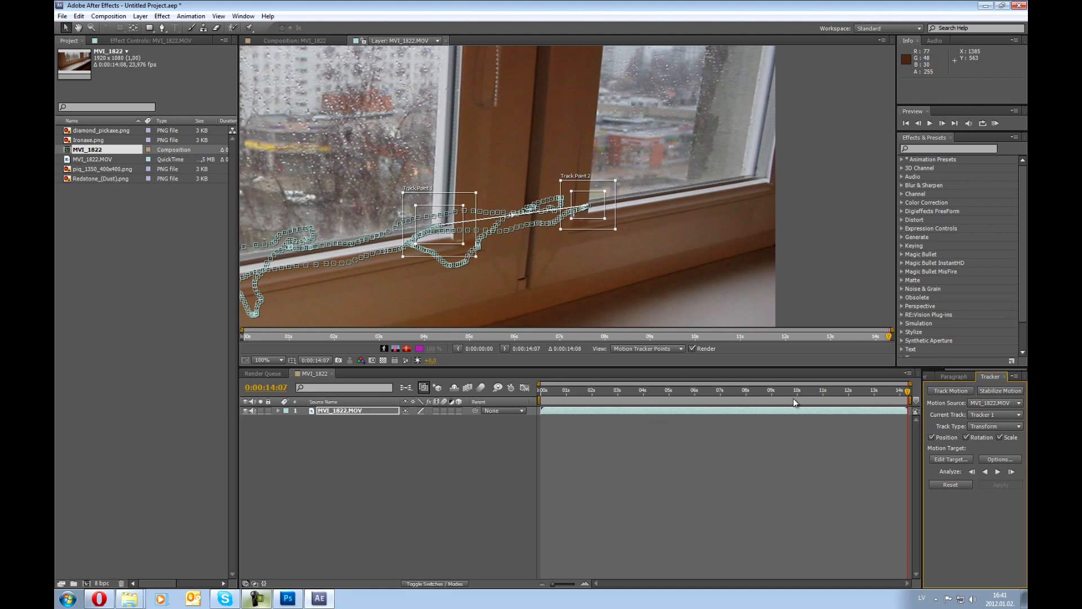
pyautogui.click(272, 357)
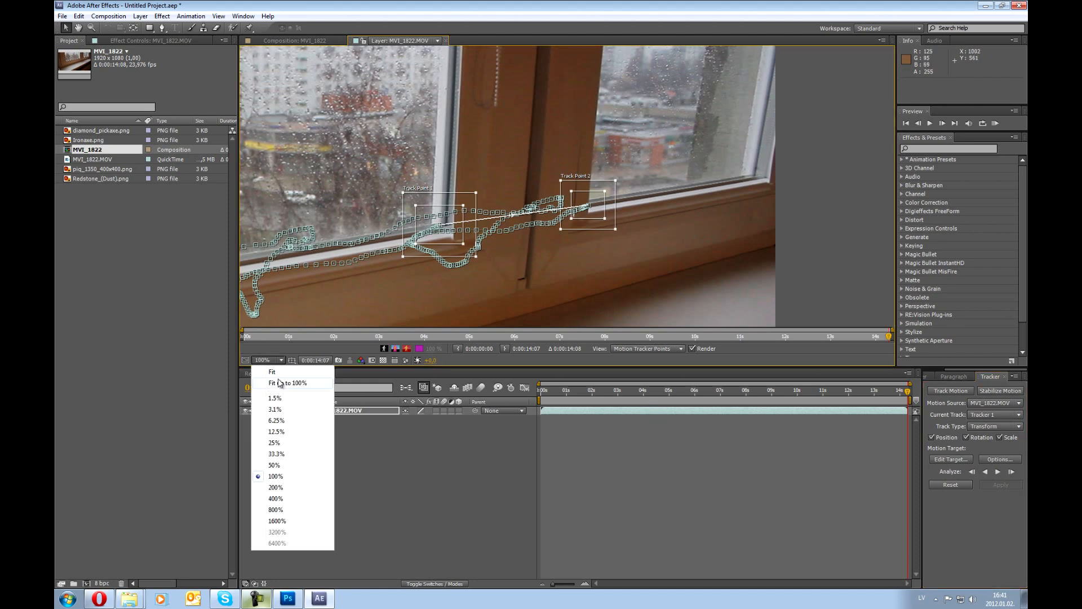
pyautogui.click(266, 458)
pyautogui.moveTo(857, 397); pyautogui.dragTo(535, 401)
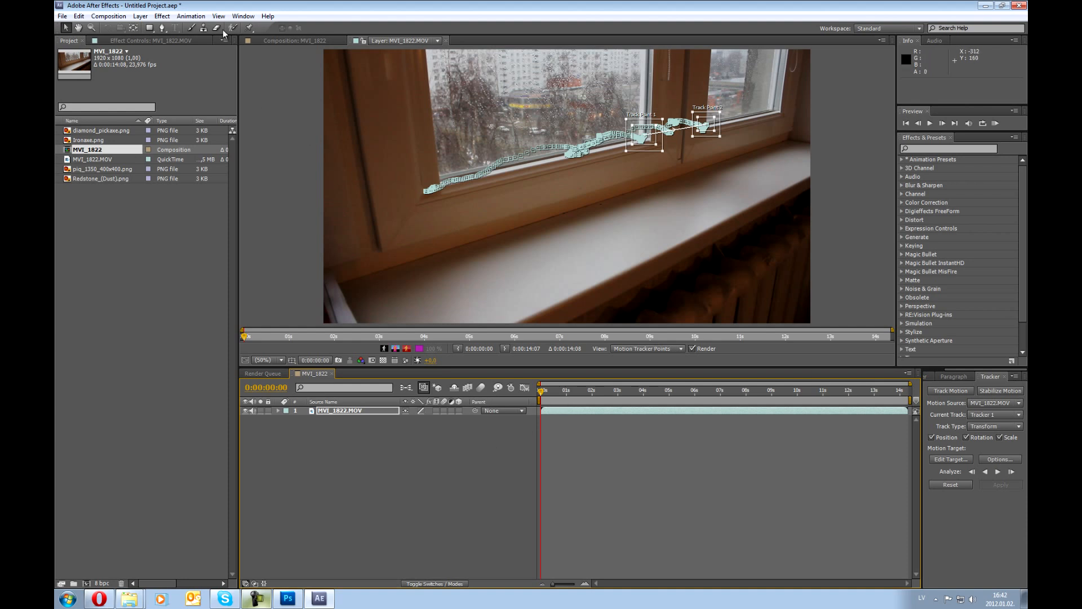
# Step: Add a new white solid layer with the default settings, hide it, and view the MVI_1822 composition
pyautogui.click(138, 17)
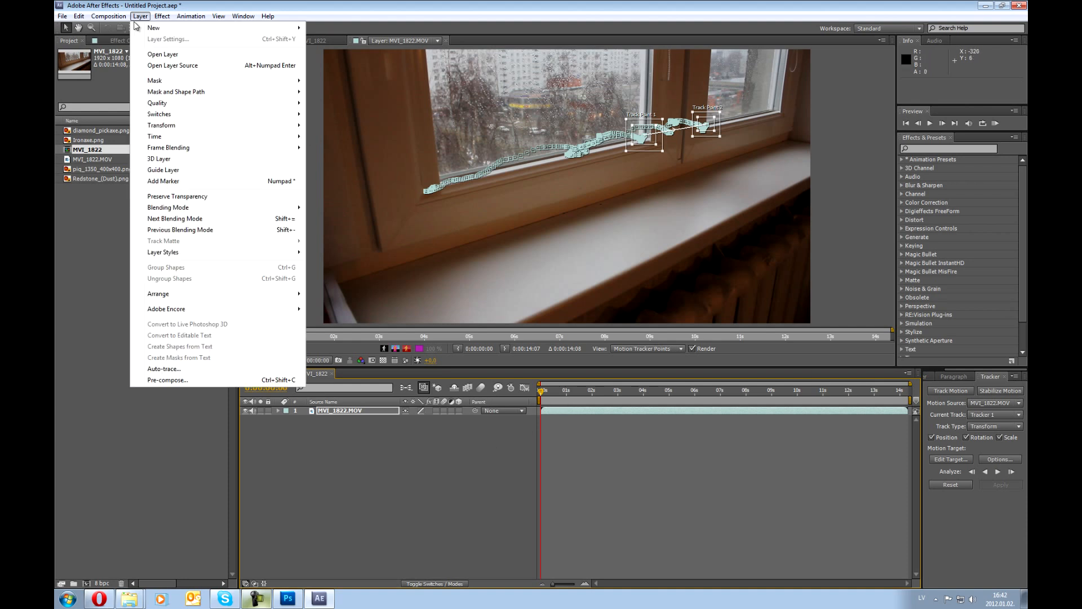
pyautogui.moveTo(153, 30)
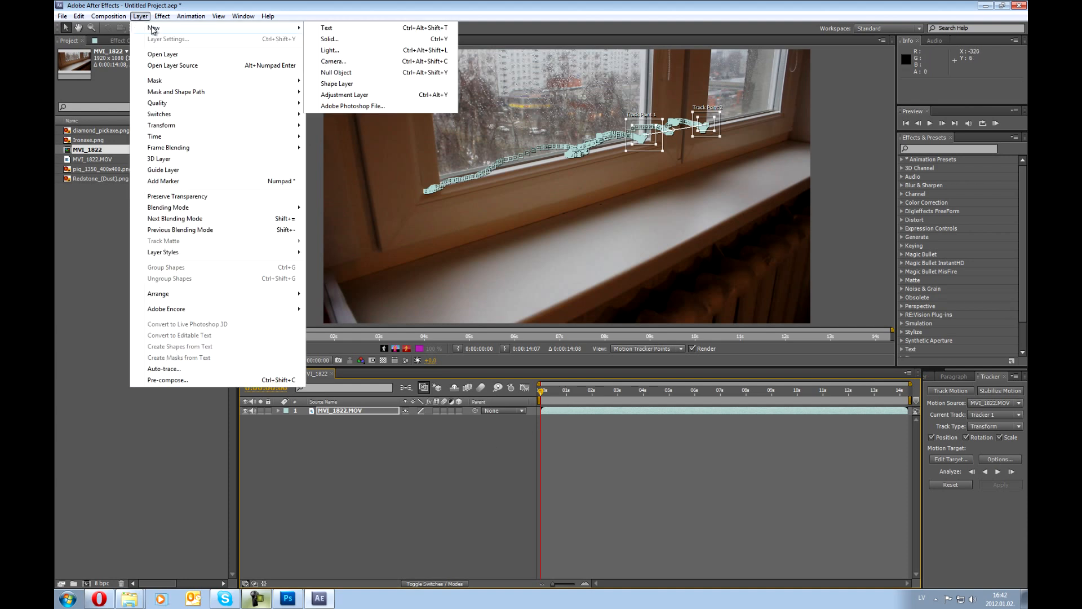
pyautogui.click(361, 42)
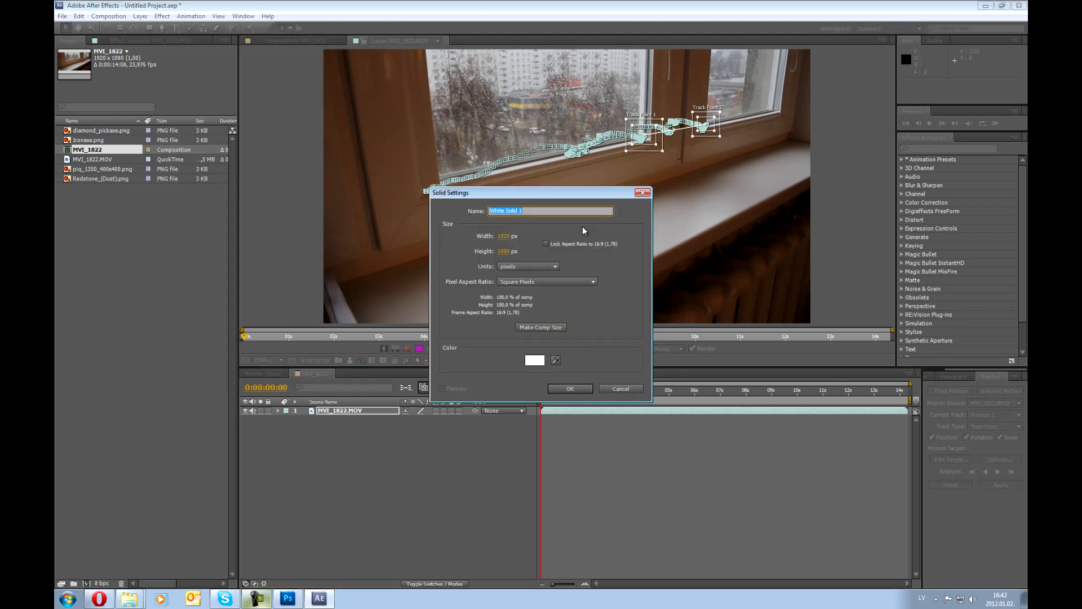
pyautogui.click(583, 388)
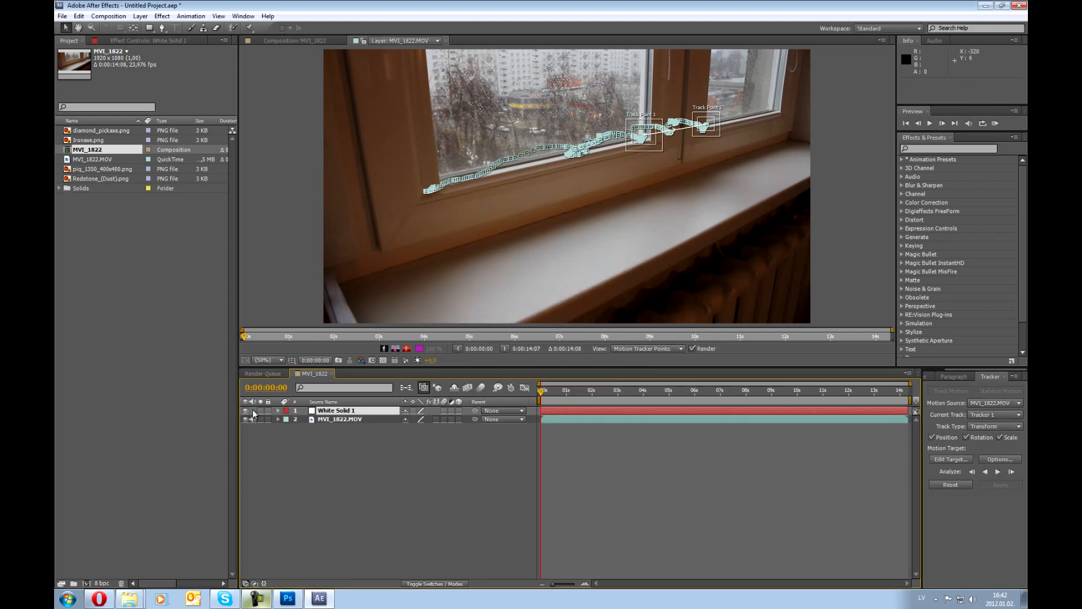
pyautogui.click(245, 412)
pyautogui.click(297, 41)
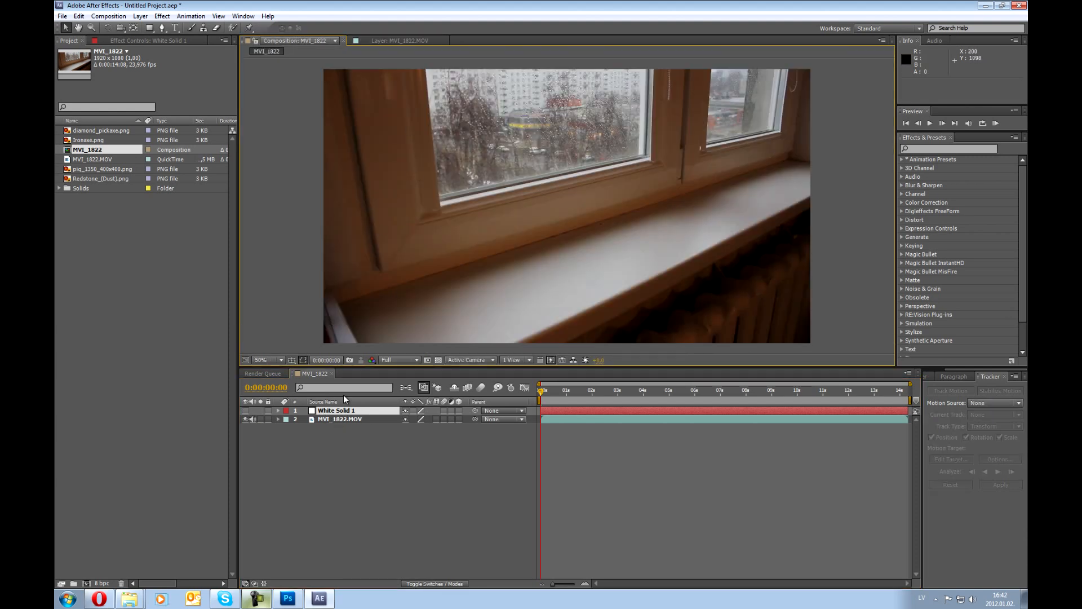
pyautogui.click(336, 420)
pyautogui.click(337, 411)
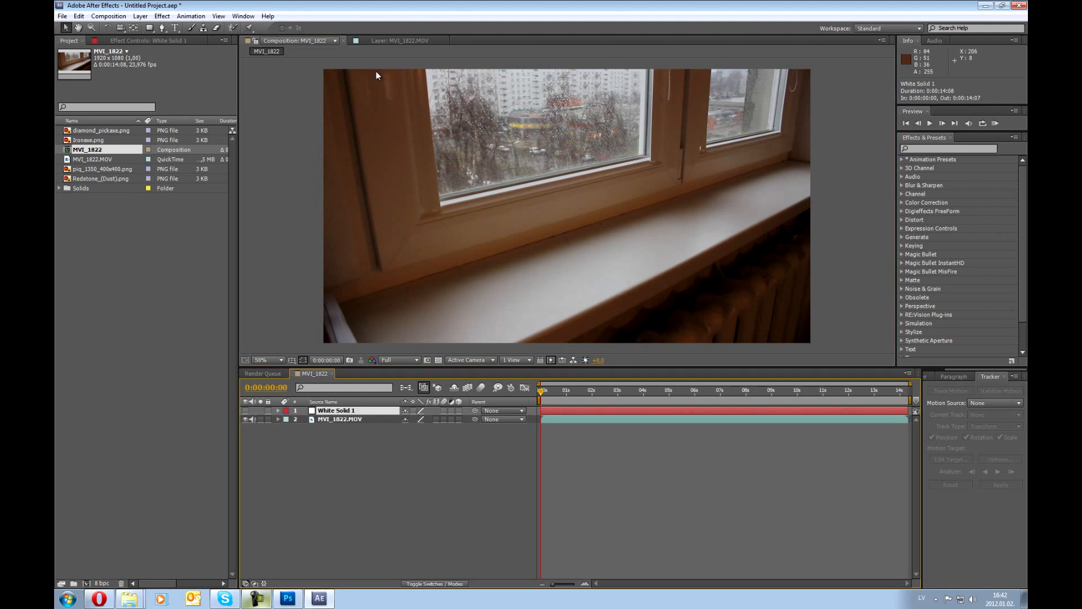
# Step: In the MVI_1822.MOV layer view, set the tracker's motion source to MVI_1822.MOV and its motion target to White Solid 1
pyautogui.click(393, 42)
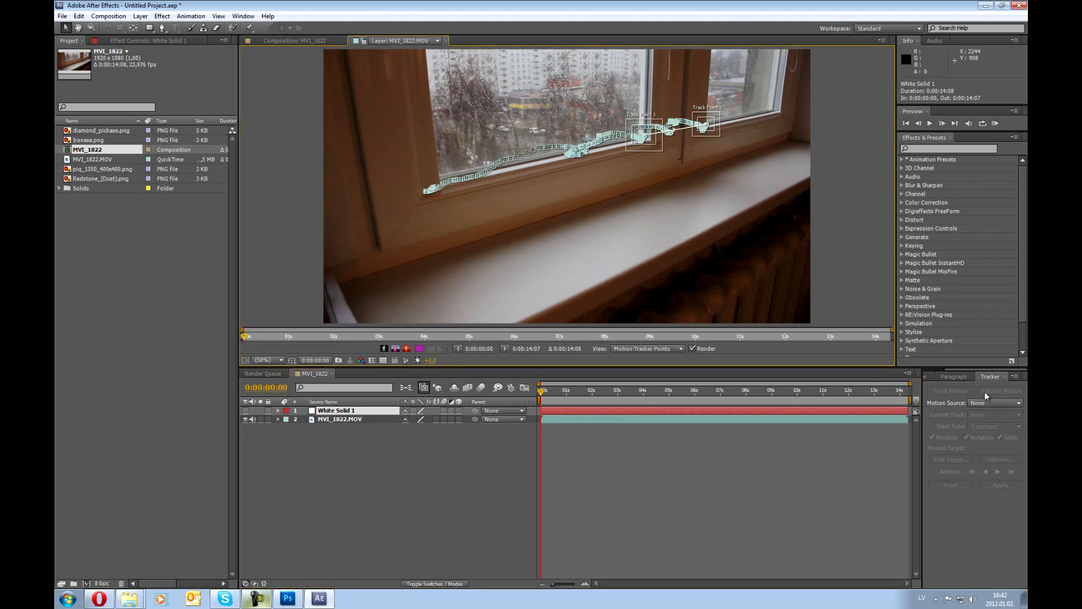
pyautogui.click(999, 403)
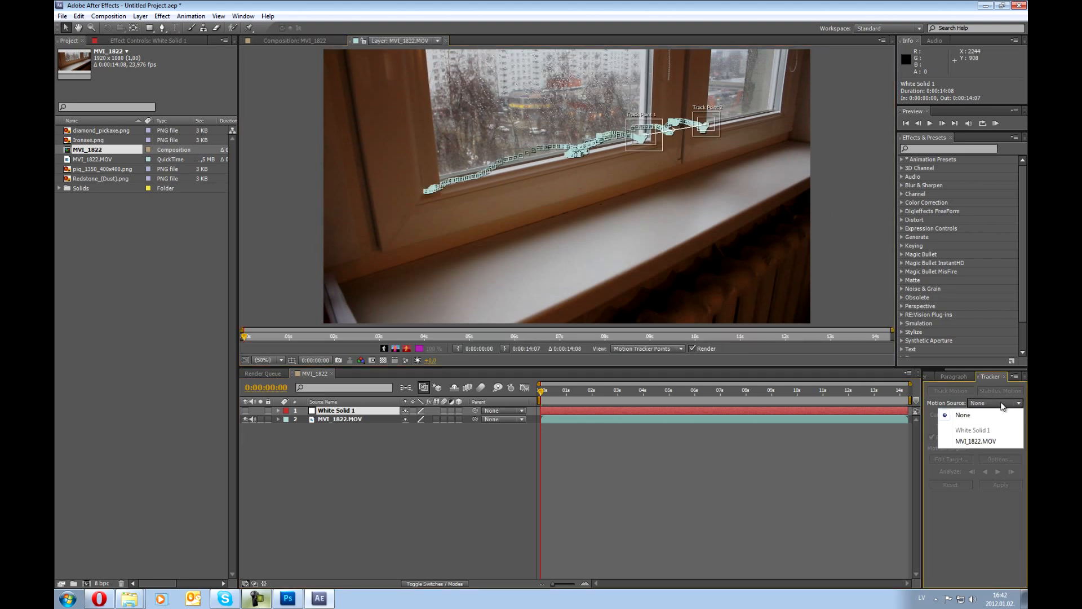
pyautogui.click(979, 441)
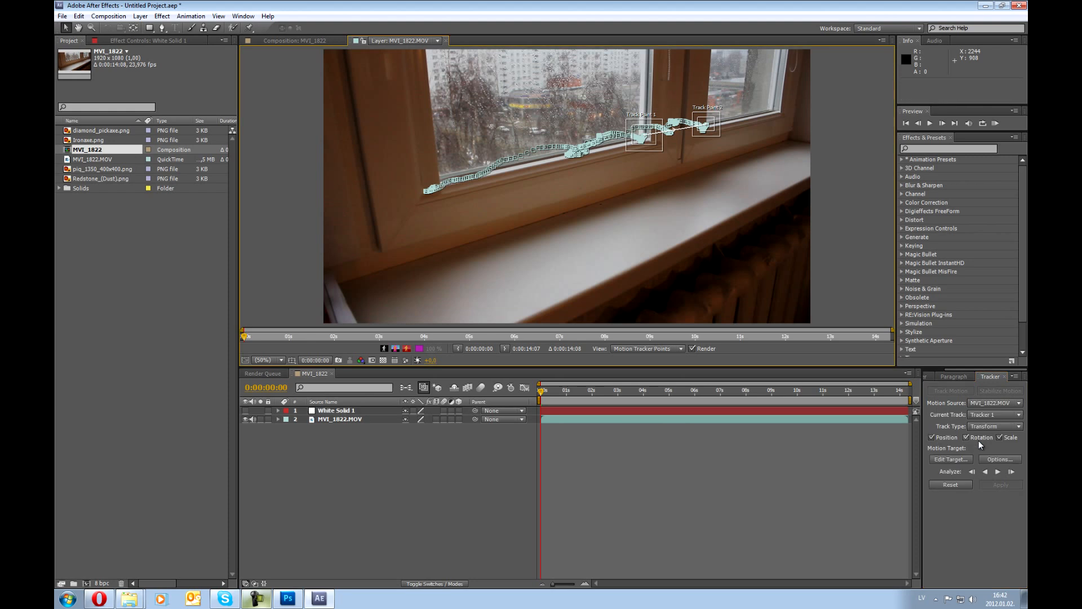
pyautogui.click(965, 459)
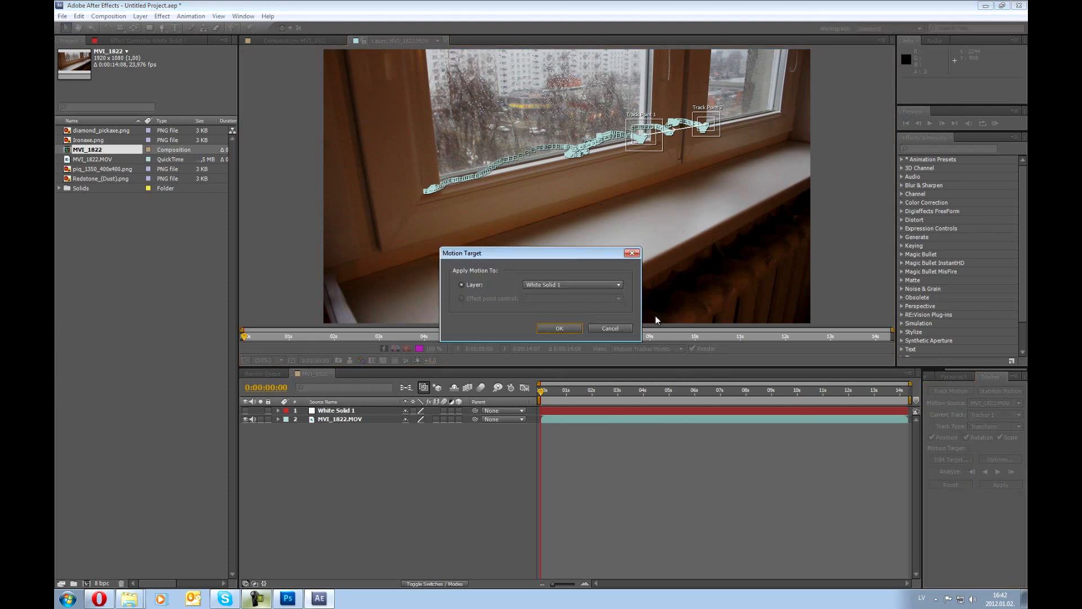
pyautogui.click(553, 285)
pyautogui.click(545, 297)
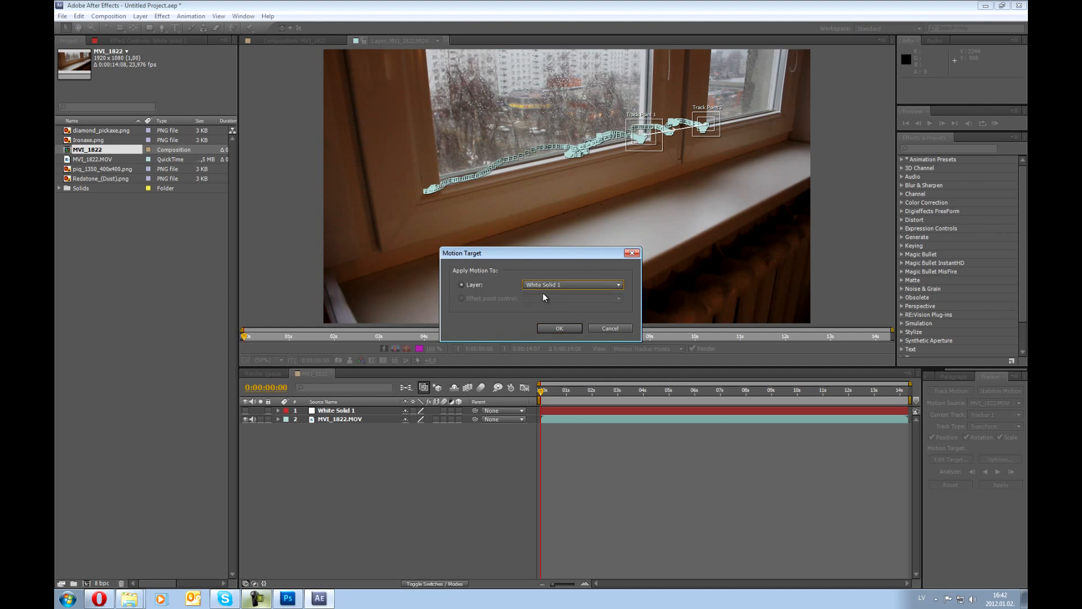
pyautogui.click(559, 330)
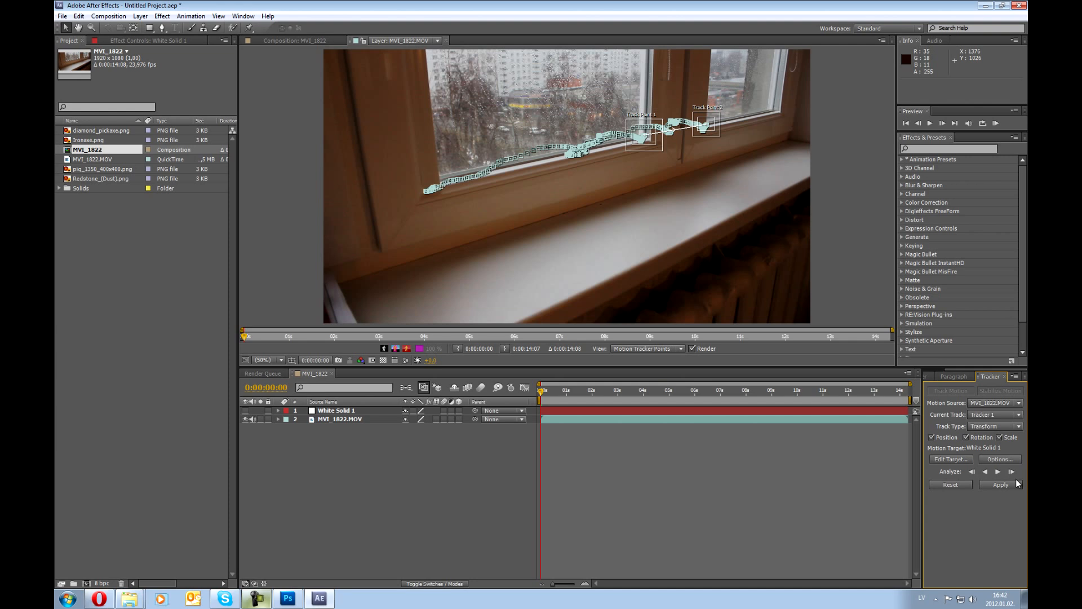
# Step: Apply the tracked motion to White Solid 1 in the X and Y dimensions and collapse its layer properties
pyautogui.click(1001, 485)
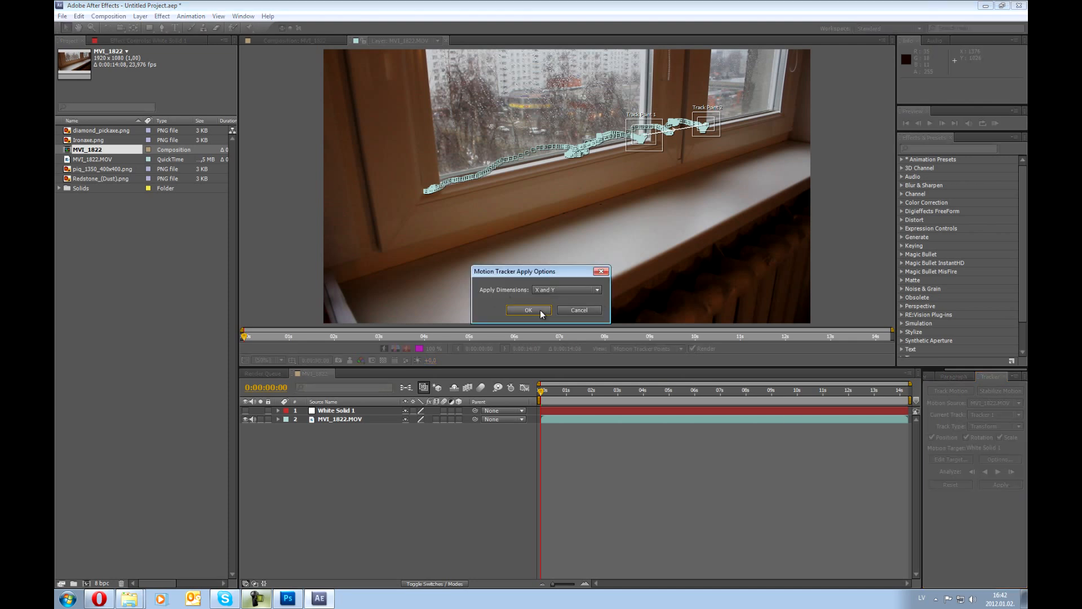
pyautogui.click(528, 310)
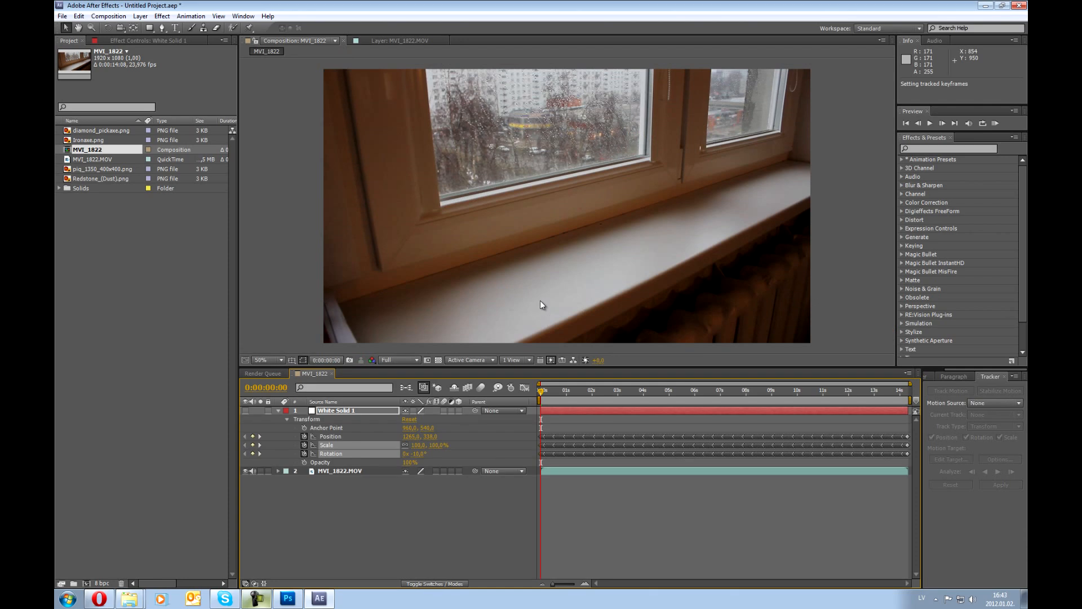
pyautogui.click(279, 410)
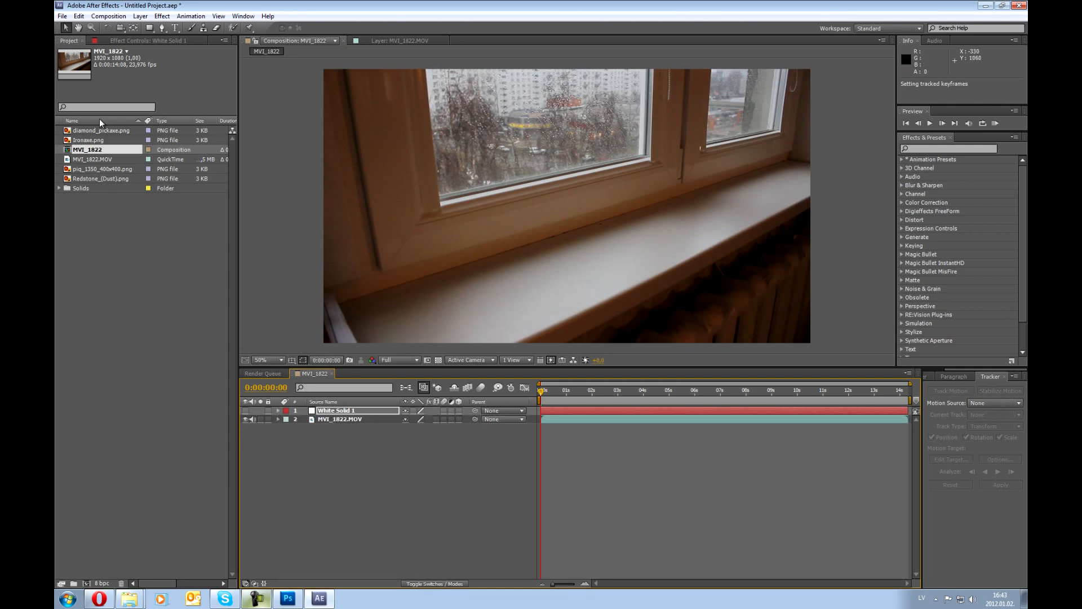
# Step: Look through the imported Minecraft item images and place diamond_pickaxe.png on the windowsill in the composition
pyautogui.click(87, 140)
pyautogui.click(90, 130)
pyautogui.click(90, 139)
pyautogui.click(91, 131)
pyautogui.click(90, 139)
pyautogui.click(85, 168)
pyautogui.click(89, 179)
pyautogui.click(89, 168)
pyautogui.click(89, 130)
pyautogui.moveTo(92, 131); pyautogui.dragTo(584, 241)
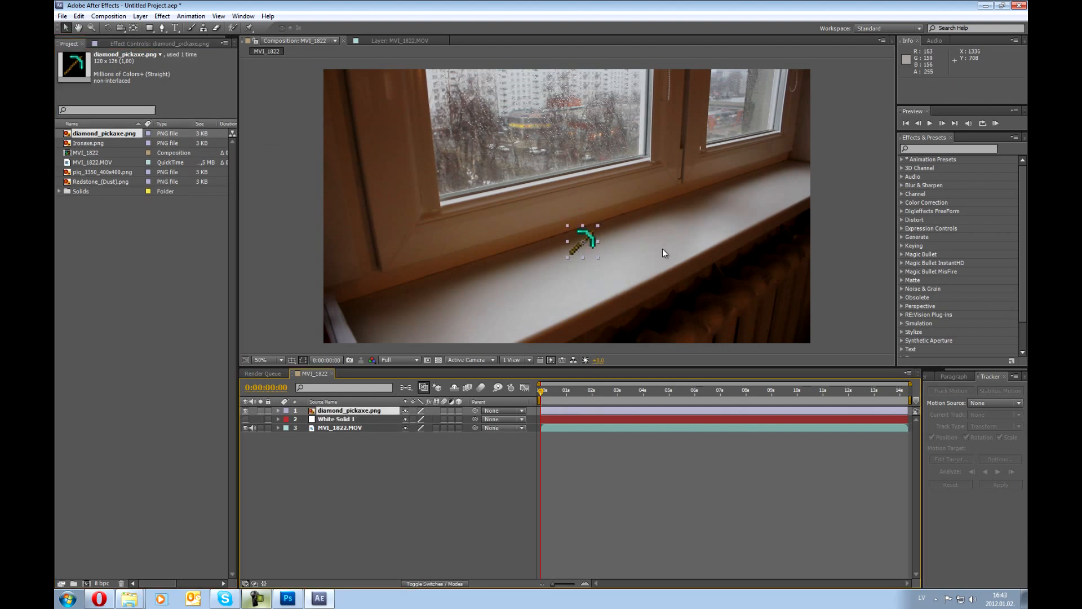
# Step: Scale diamond_pickaxe.png up to about 235% and move it to position 1090, 624 at the sill's back edge
pyautogui.click(278, 410)
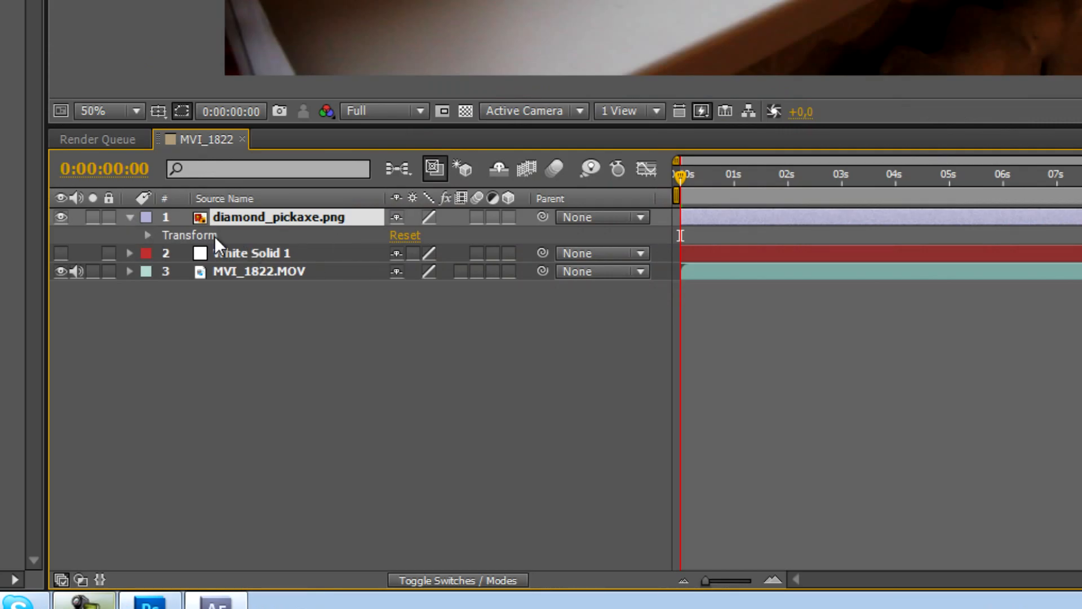
pyautogui.click(148, 235)
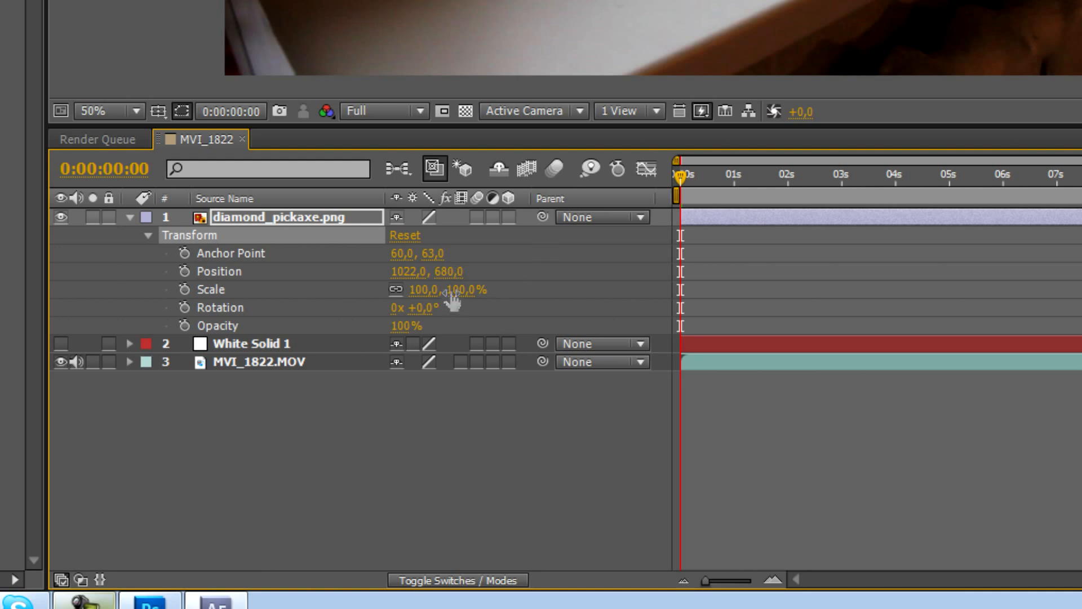
pyautogui.moveTo(459, 296); pyautogui.dragTo(597, 289)
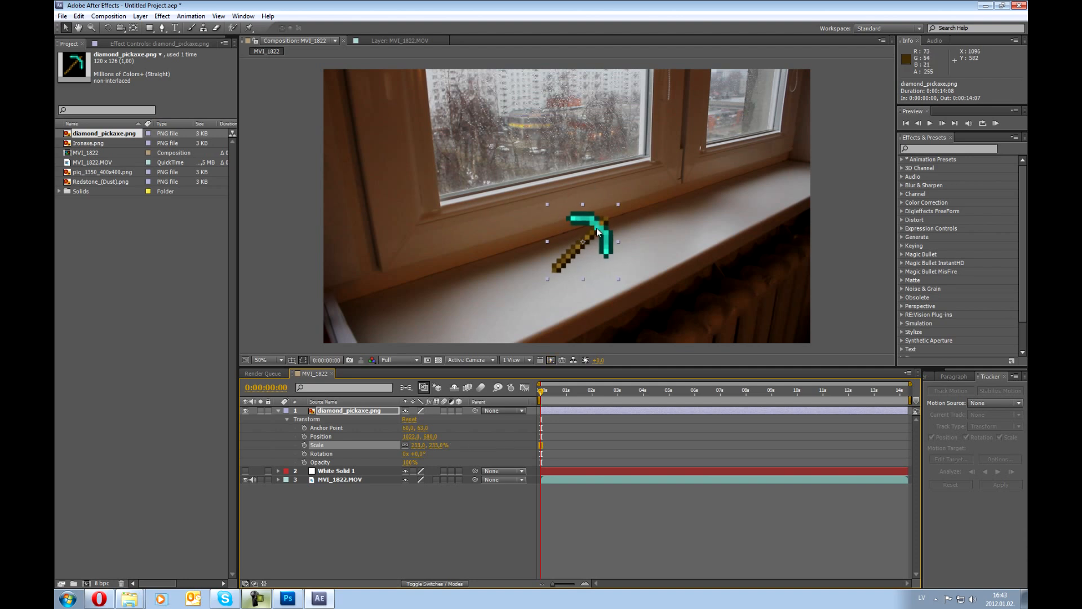
pyautogui.moveTo(597, 231); pyautogui.dragTo(617, 215)
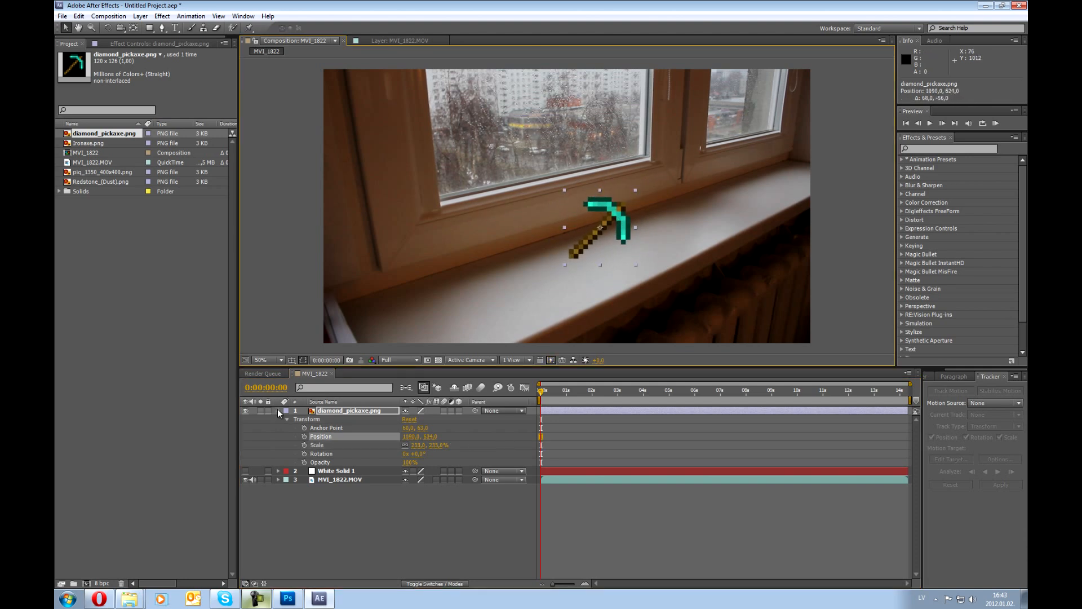
# Step: Make diamond_pickaxe.png a 3D layer and demonstrate toggling the timeline between the layer switches and mode columns
pyautogui.click(278, 410)
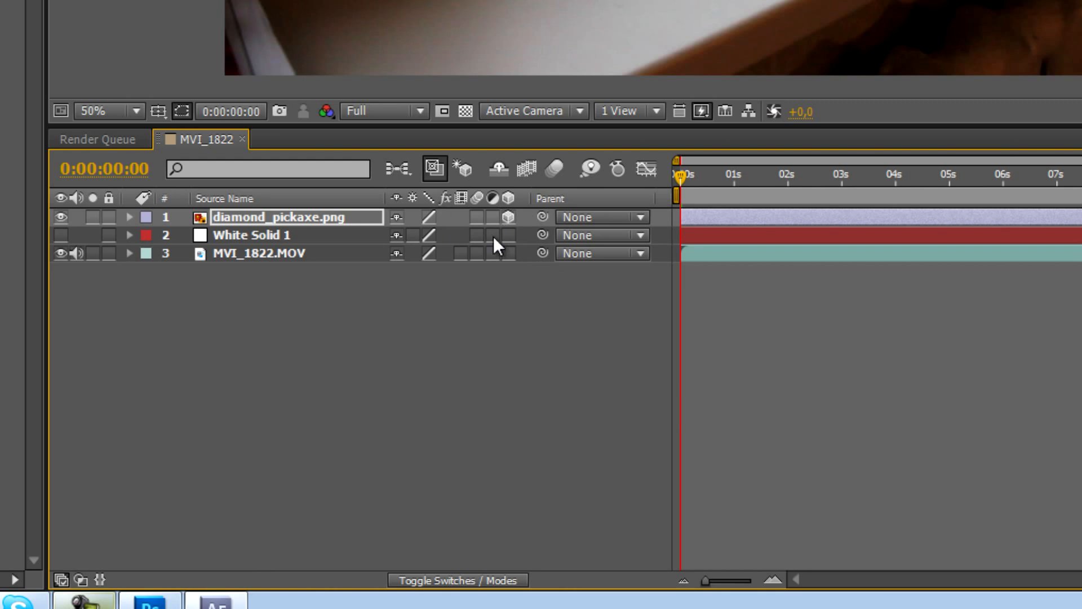
pyautogui.press('F4')
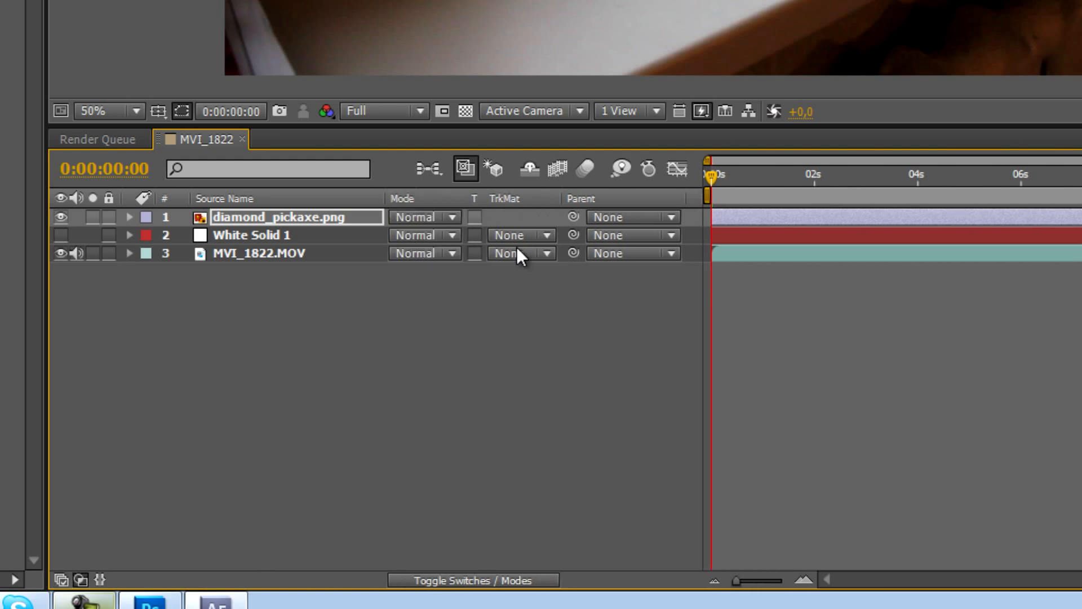
pyautogui.press('F4')
pyautogui.press('F4')
pyautogui.press('F4')
pyautogui.press('F4')
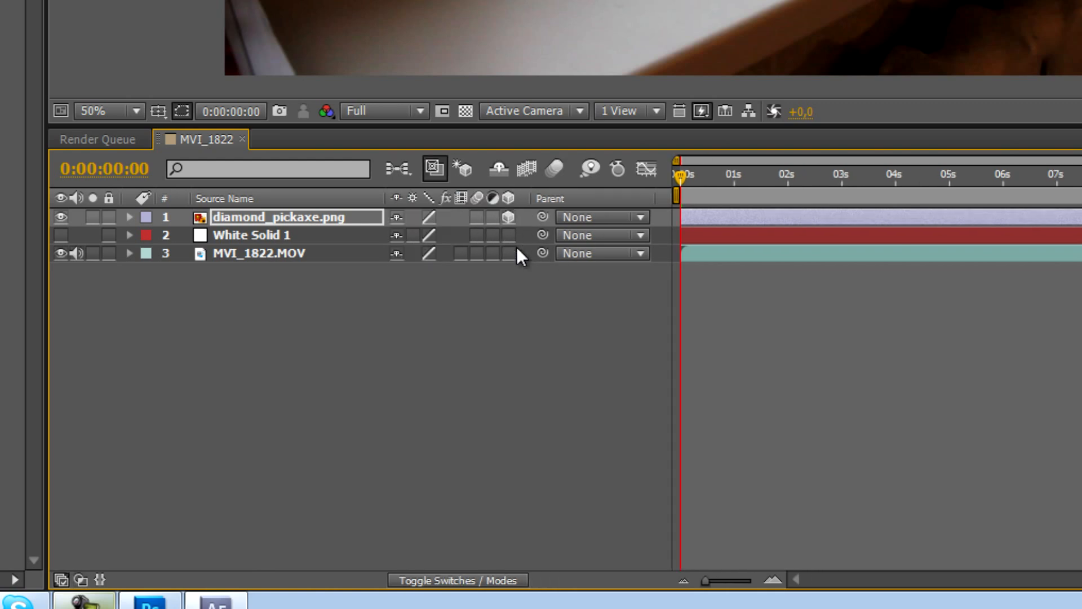
pyautogui.press('F4')
pyautogui.press('F4')
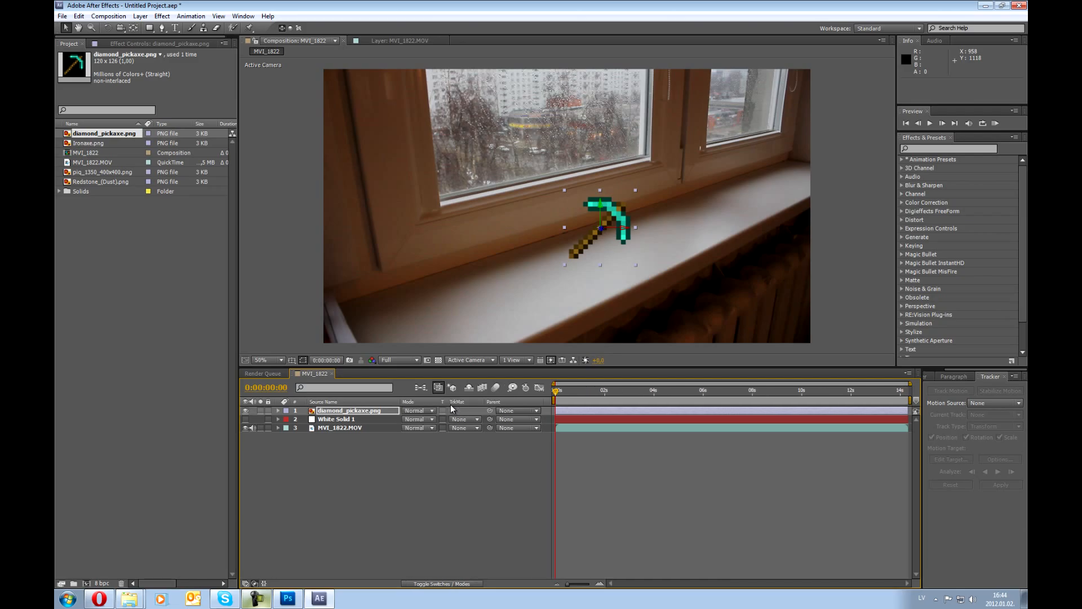
pyautogui.press('F4')
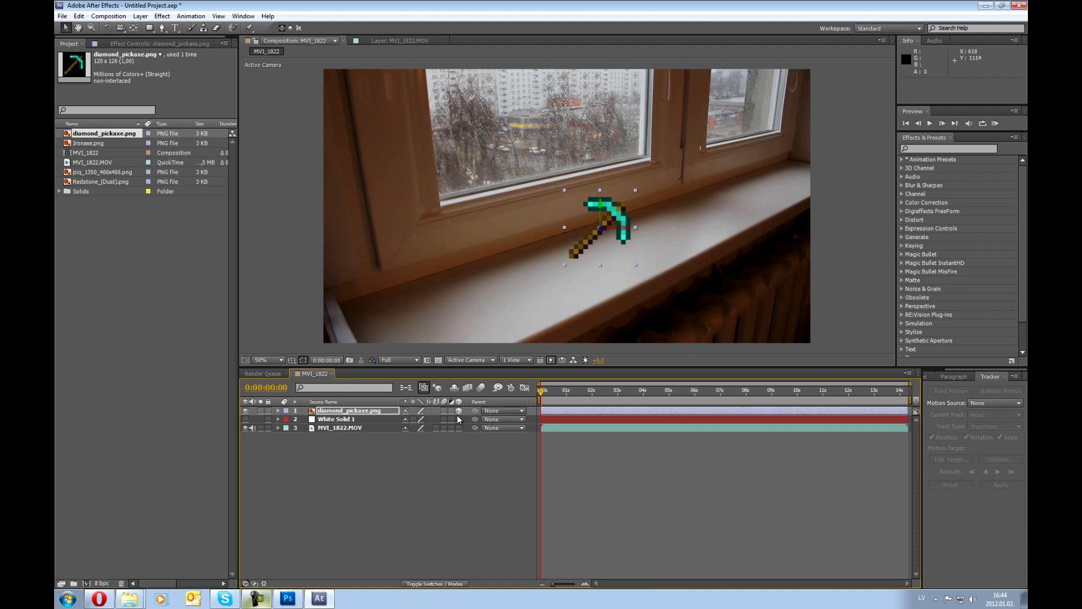
# Step: Preview the pickaxe's unlinked motion, then parent diamond_pickaxe.png to White Solid 1 at the first frame
pyautogui.moveTo(539, 396); pyautogui.dragTo(612, 401)
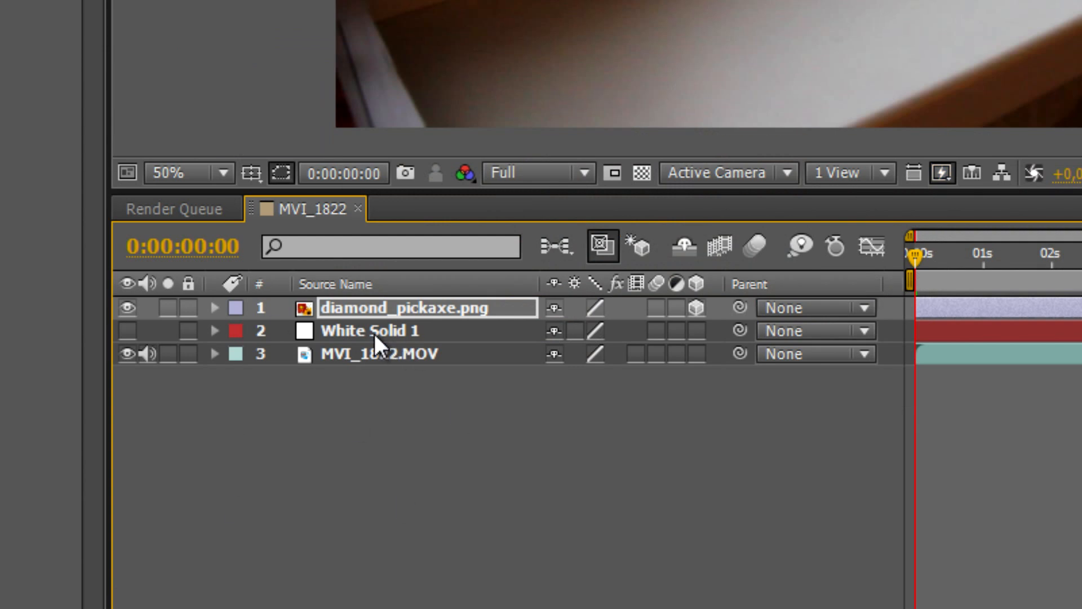
pyautogui.click(375, 333)
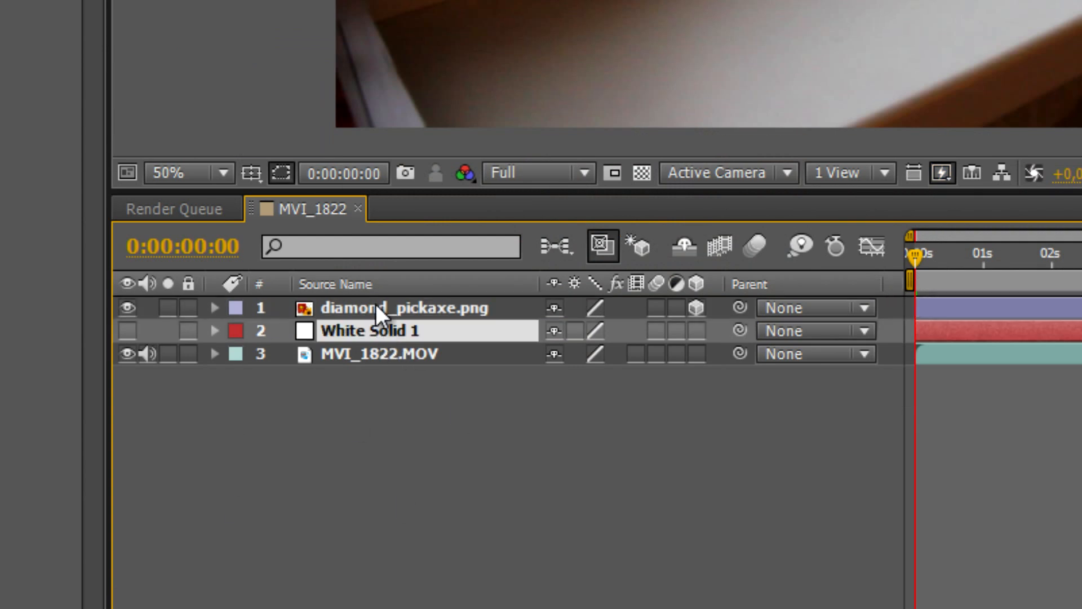
pyautogui.click(452, 305)
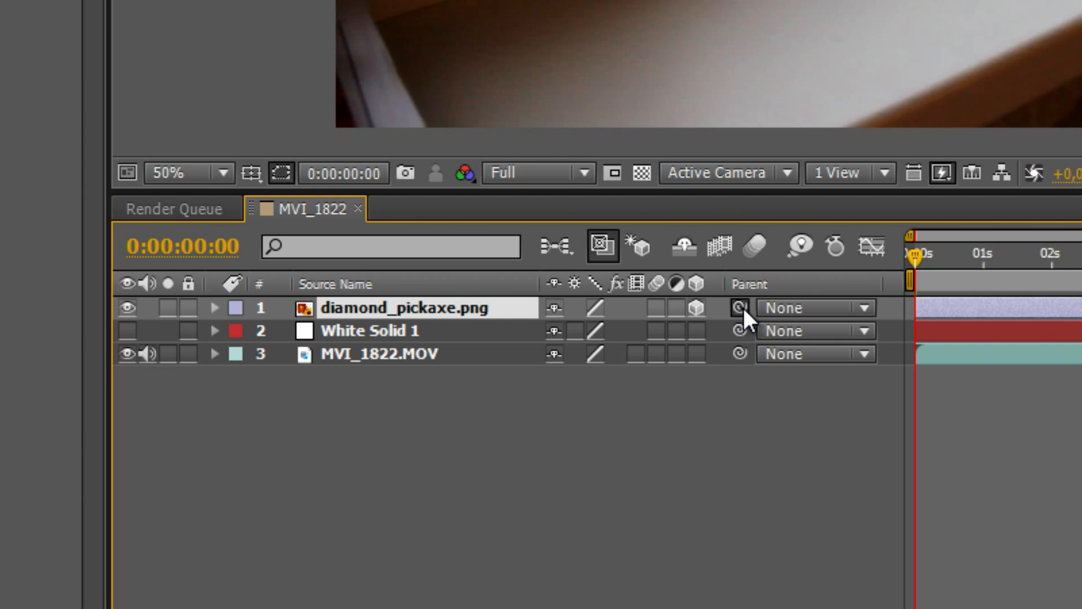
pyautogui.moveTo(732, 313); pyautogui.dragTo(430, 338)
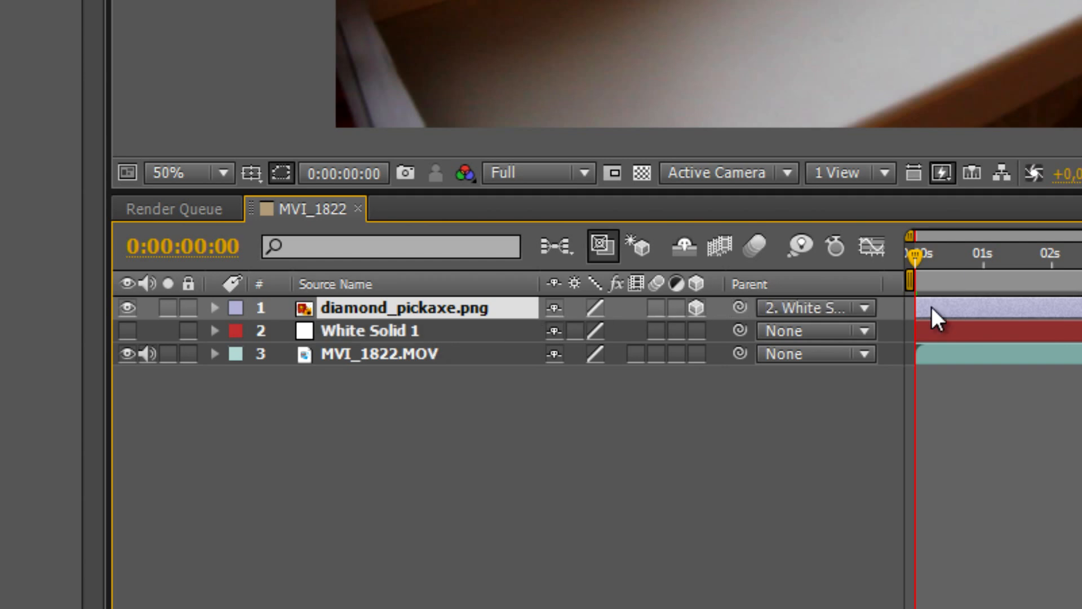
# Step: Scrub through the clip to 0:00:05:04 and move diamond_pickaxe.png to position 749.4, 726.7, 524.0 near the window frame
pyautogui.moveTo(922, 258); pyautogui.dragTo(1018, 251)
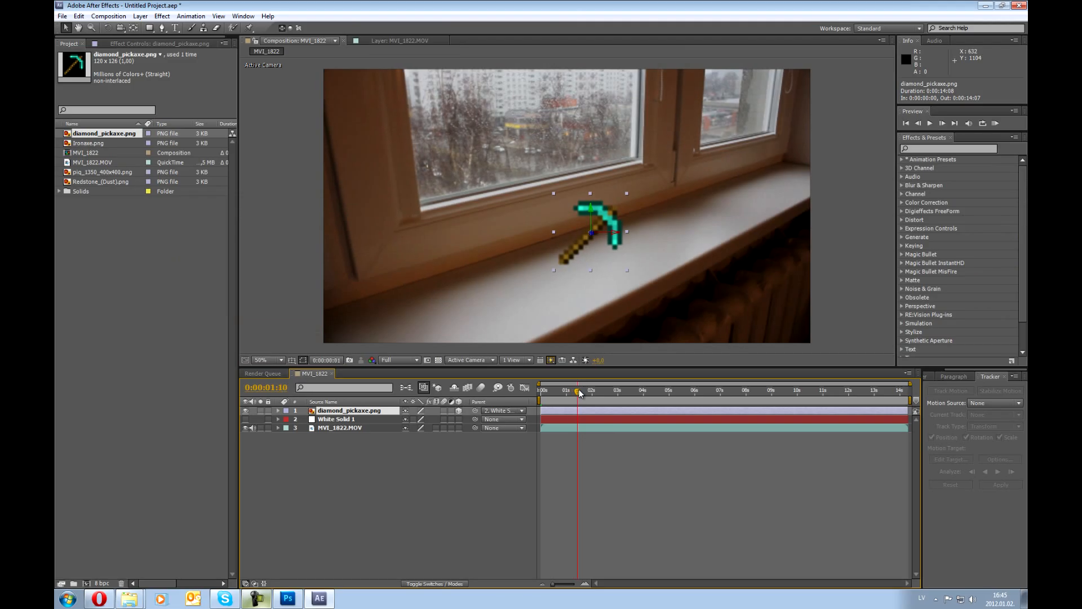
pyautogui.moveTo(580, 392); pyautogui.dragTo(591, 368)
pyautogui.moveTo(655, 379); pyautogui.dragTo(675, 382)
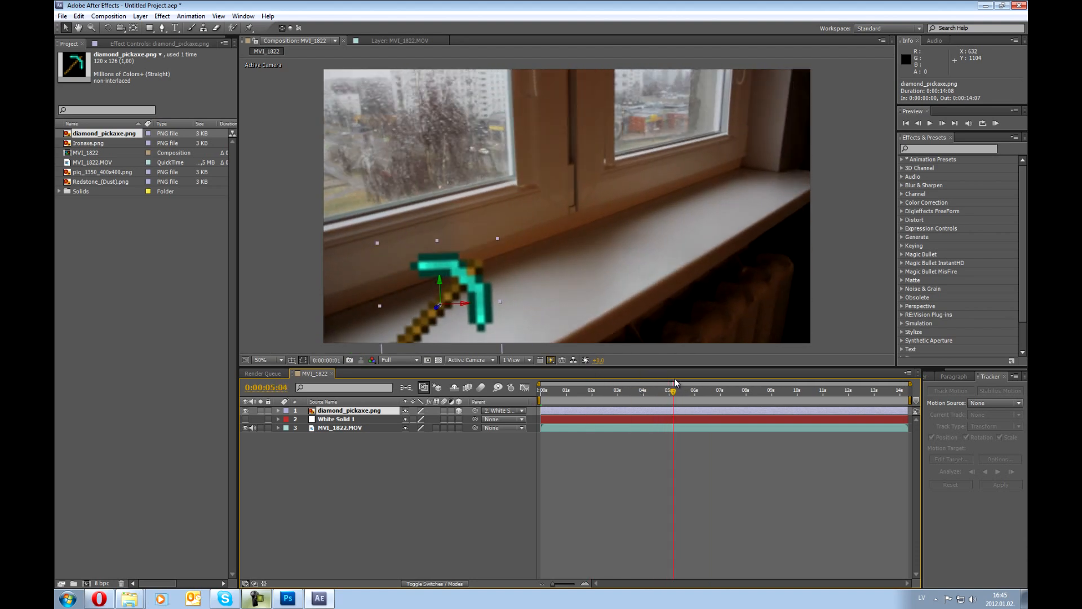
pyautogui.click(447, 305)
pyautogui.moveTo(447, 305); pyautogui.dragTo(465, 250)
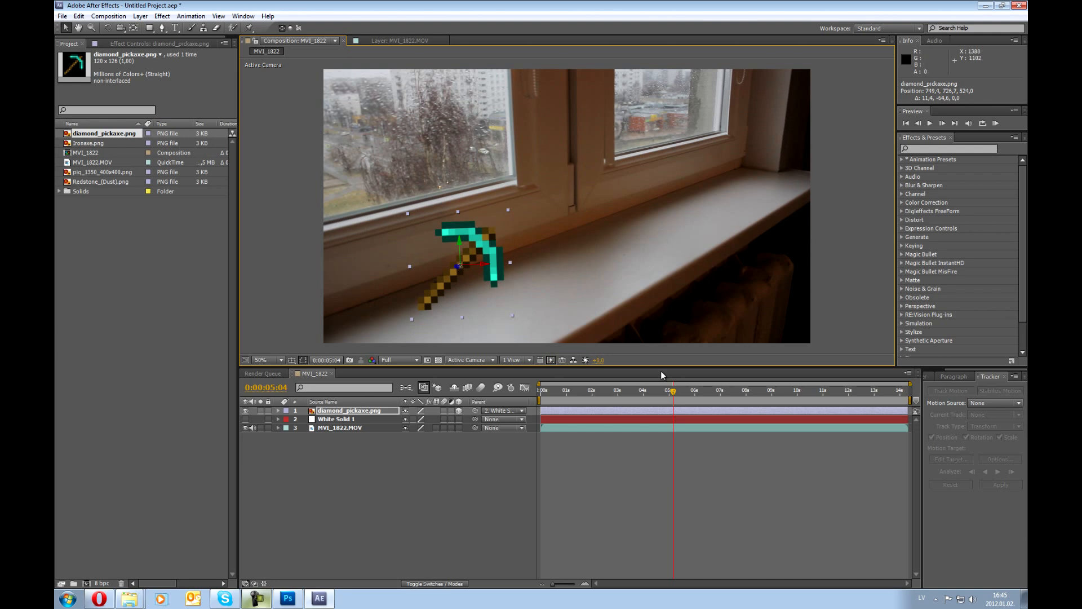
# Step: Return to the first frame, shift diamond_pickaxe.png along its Z axis to 370.0, and deselect the layer
pyautogui.moveTo(673, 390); pyautogui.dragTo(540, 389)
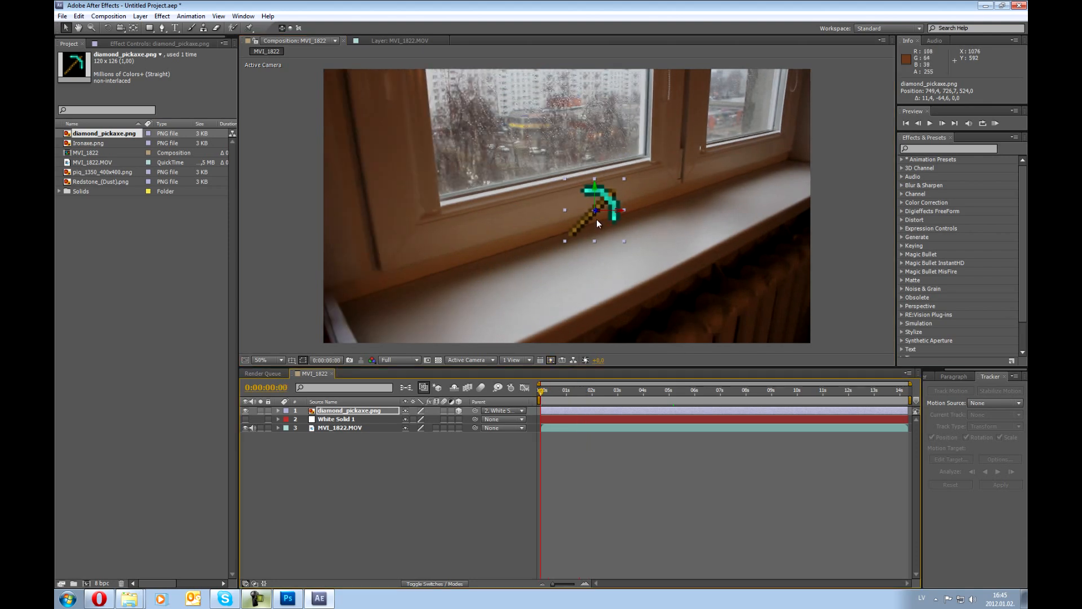
pyautogui.moveTo(596, 210); pyautogui.dragTo(623, 316)
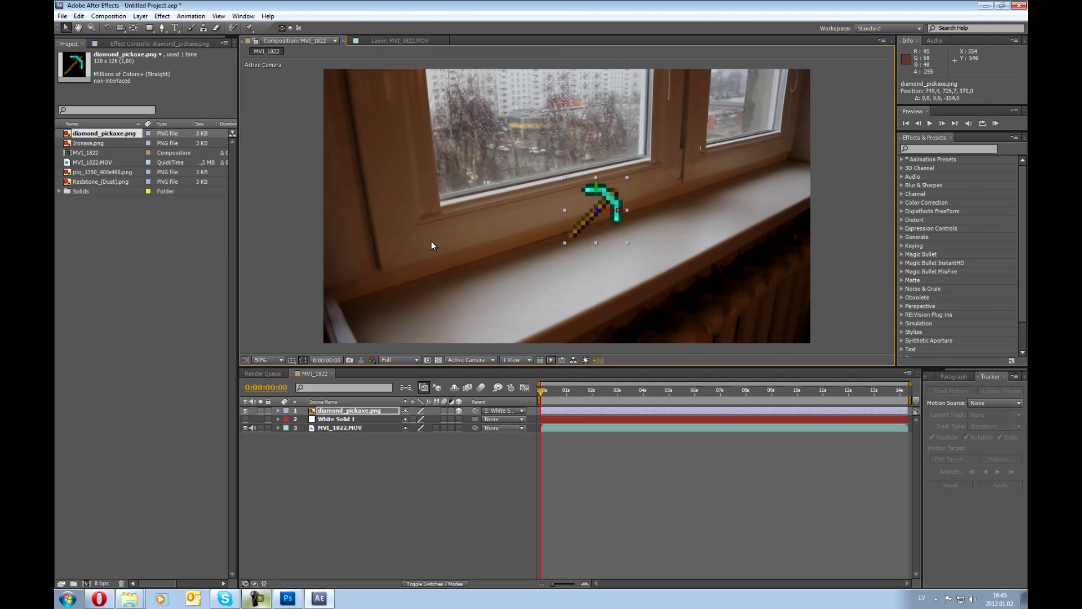
pyautogui.click(264, 602)
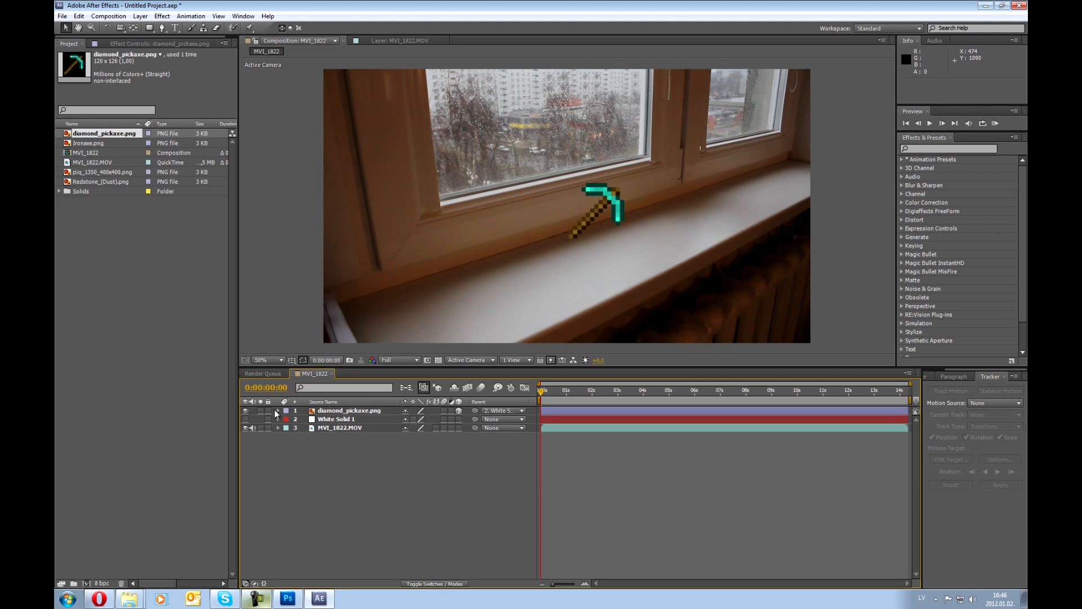
pyautogui.click(276, 411)
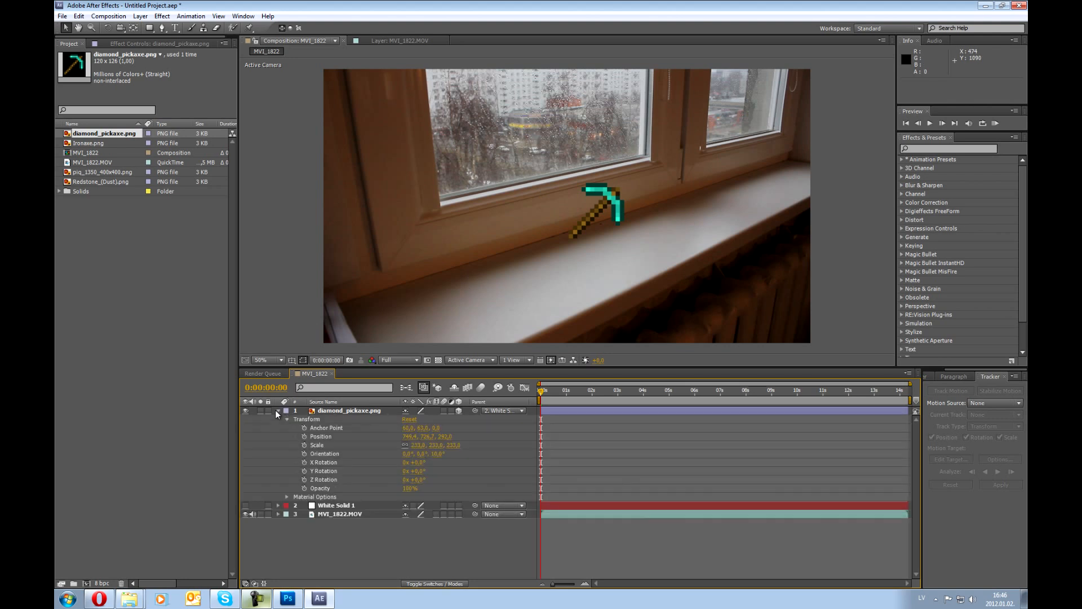
pyautogui.click(279, 411)
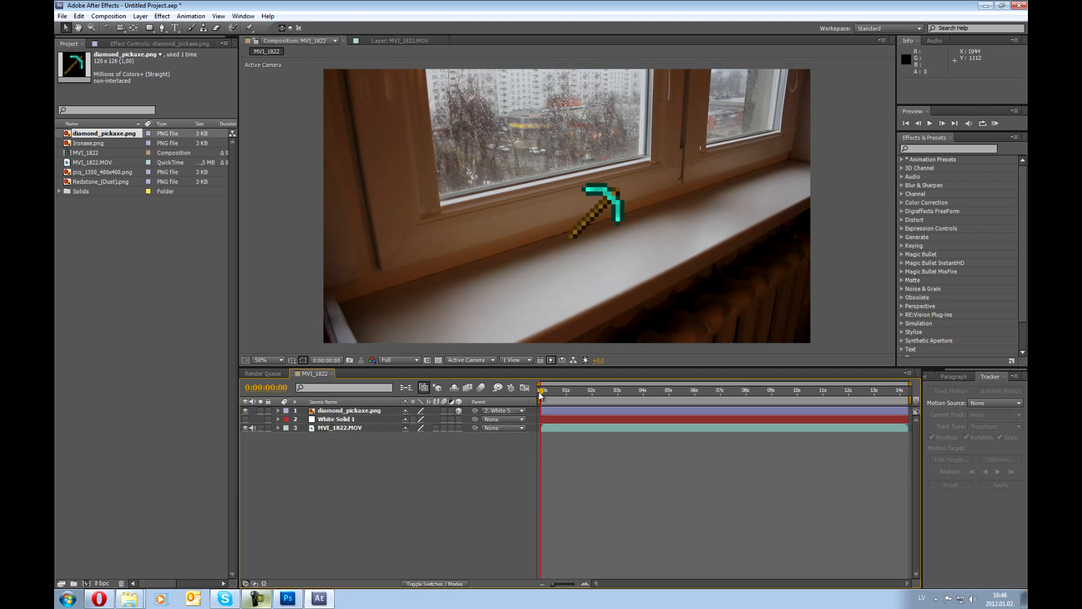
pyautogui.click(558, 390)
pyautogui.moveTo(566, 395); pyautogui.dragTo(538, 395)
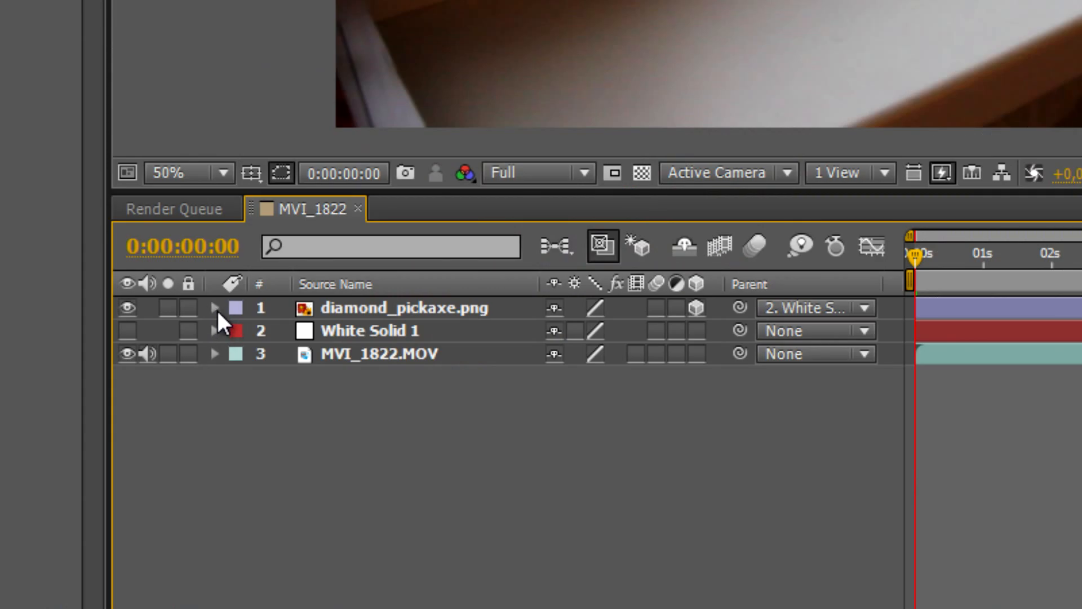
# Step: Add a Position keyframe to diamond_pickaxe.png at the first frame and set its Y position to 629.7
pyautogui.click(215, 308)
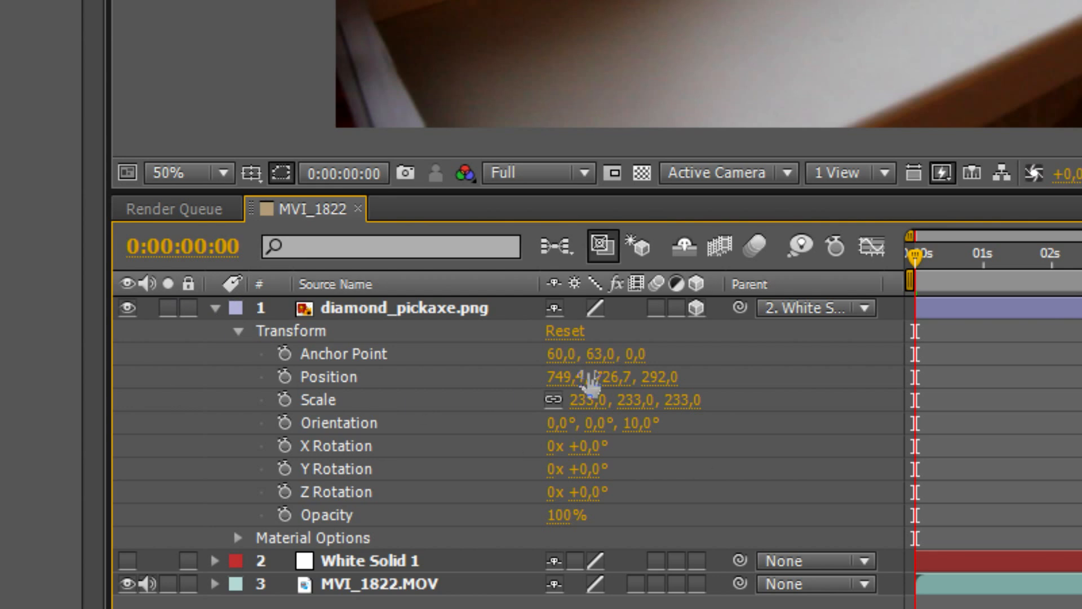
pyautogui.click(339, 376)
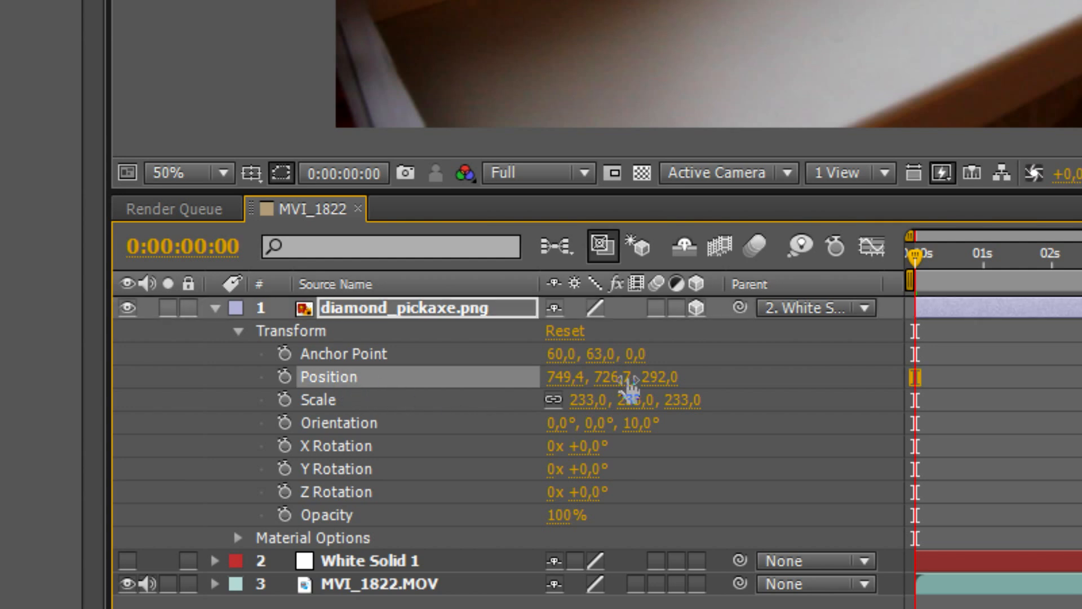
pyautogui.click(285, 377)
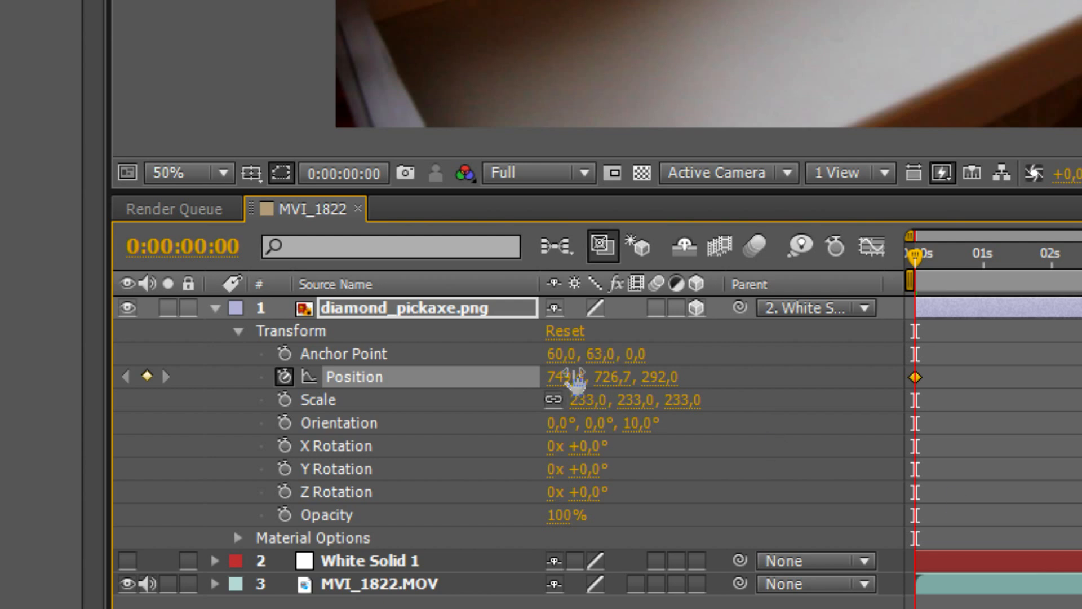
pyautogui.moveTo(617, 376); pyautogui.dragTo(598, 374)
pyautogui.moveTo(599, 373); pyautogui.dragTo(591, 373)
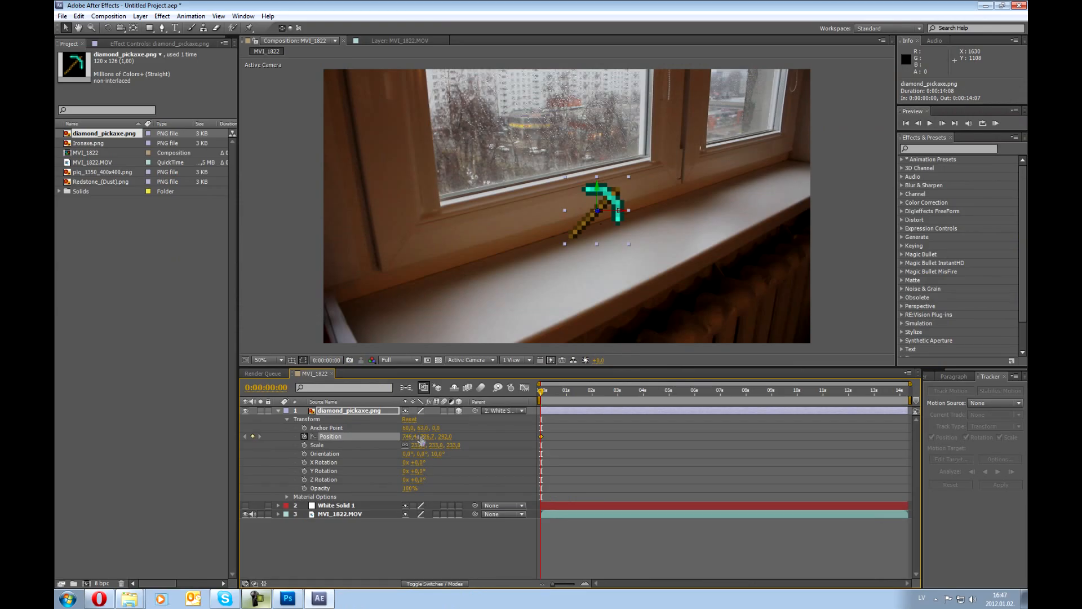
pyautogui.moveTo(428, 437); pyautogui.dragTo(396, 433)
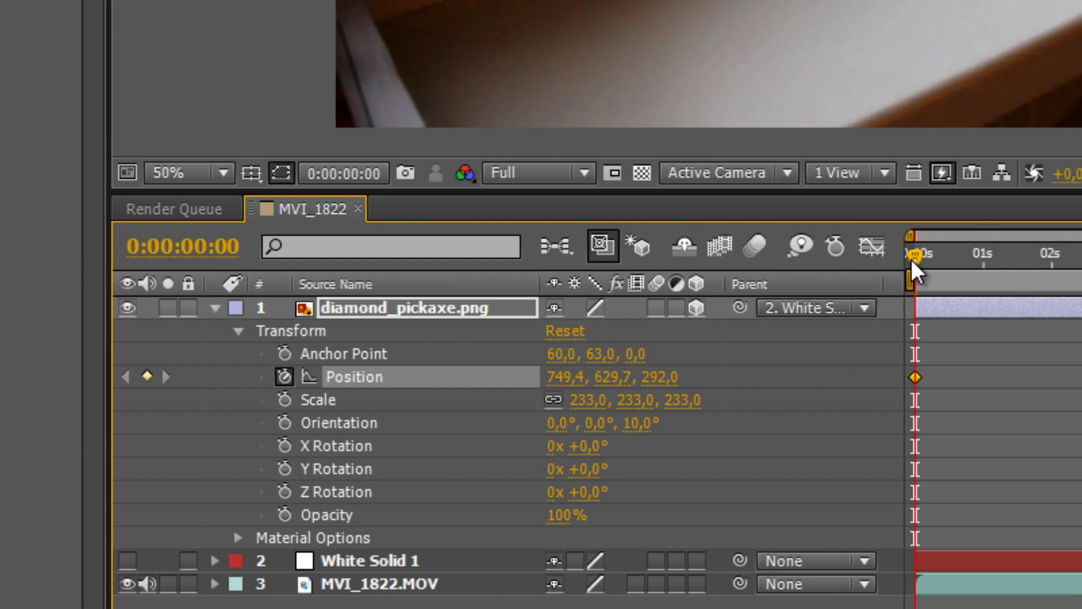
# Step: Add a second Position keyframe at 0:00:01:00 with Y at 732.7 and play back the pickaxe's vertical motion from the first frame
pyautogui.moveTo(919, 259); pyautogui.dragTo(986, 251)
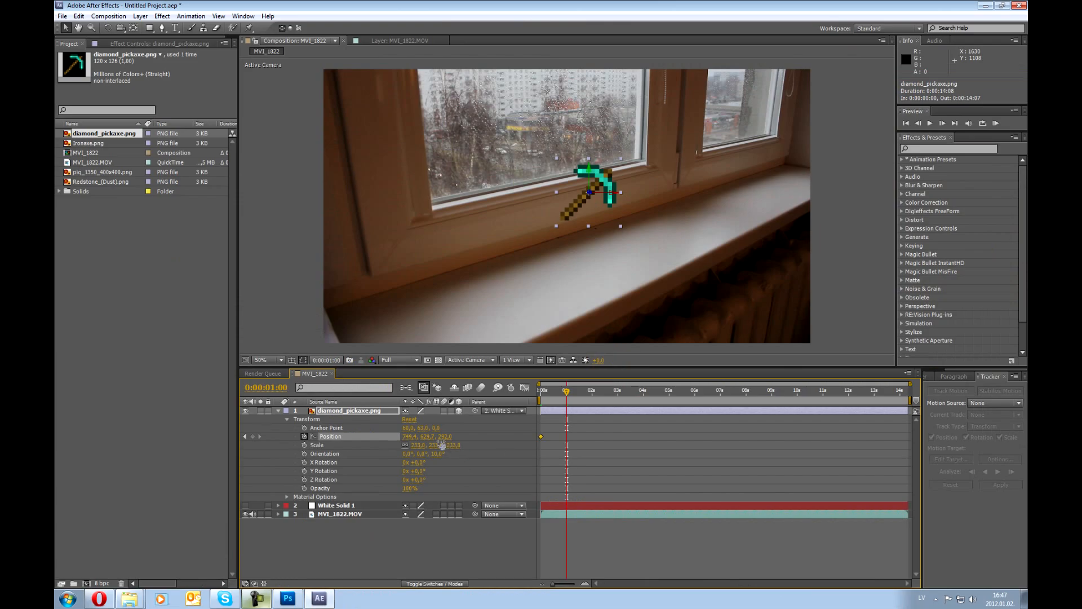
pyautogui.moveTo(430, 436); pyautogui.dragTo(477, 428)
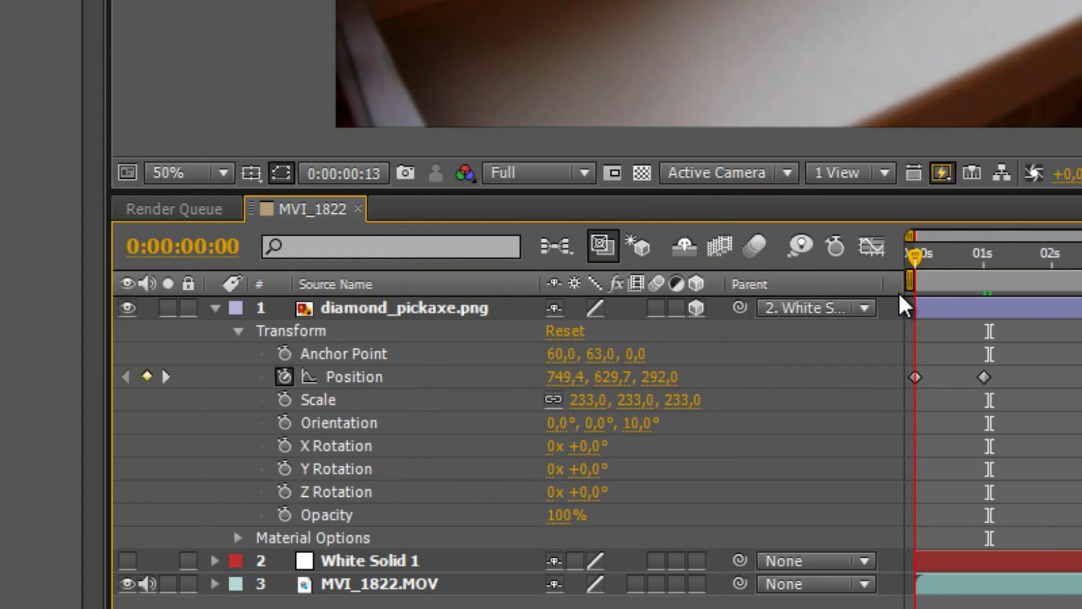
pyautogui.moveTo(898, 291)
pyautogui.mouseDown()
pyautogui.moveTo(993, 298)
pyautogui.moveTo(908, 289)
pyautogui.mouseUp()
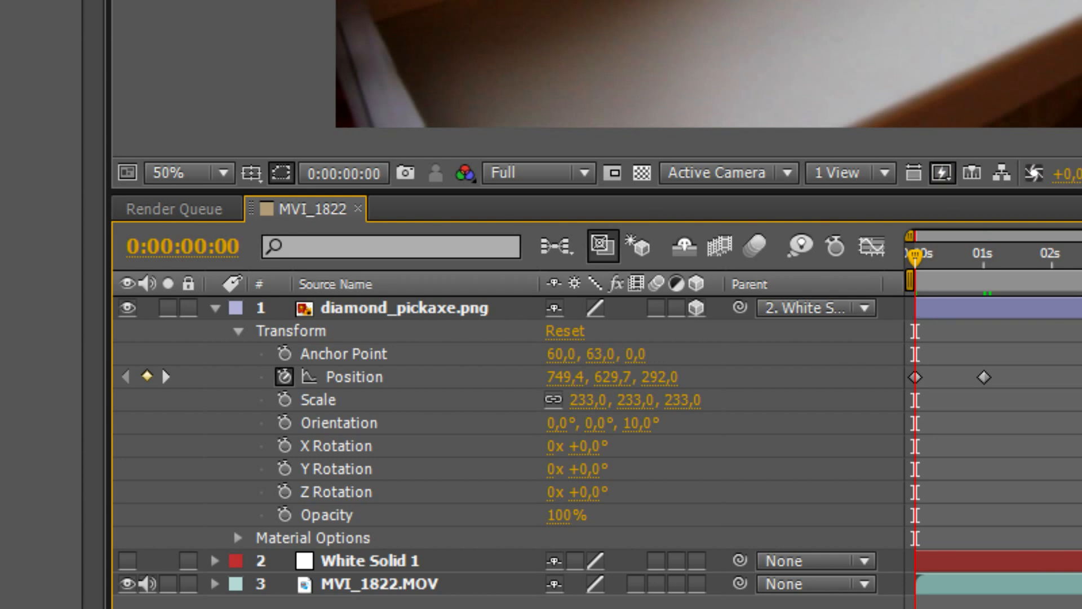
pyautogui.press('space')
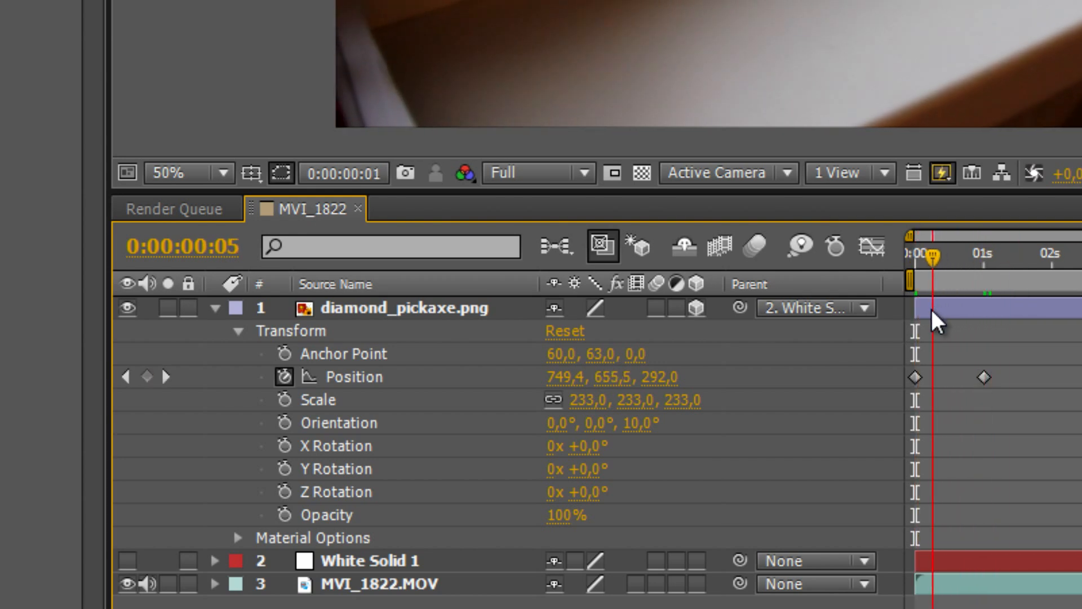
pyautogui.press('space')
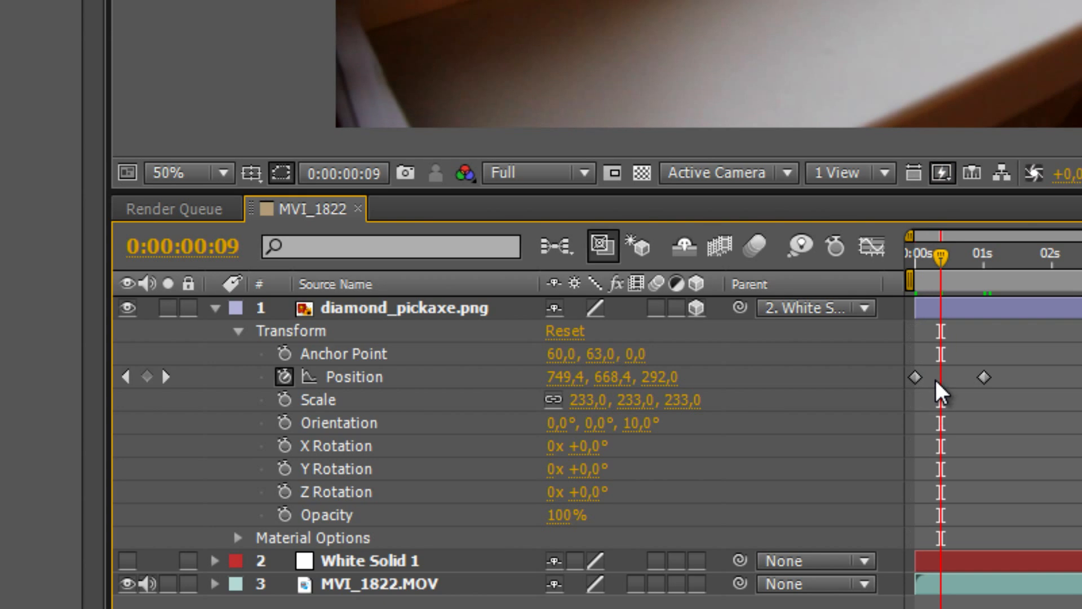
# Step: Copy both Position keyframes of diamond_pickaxe.png and paste the pair at 0:00:02:00 and 0:00:04:00
pyautogui.click(915, 377)
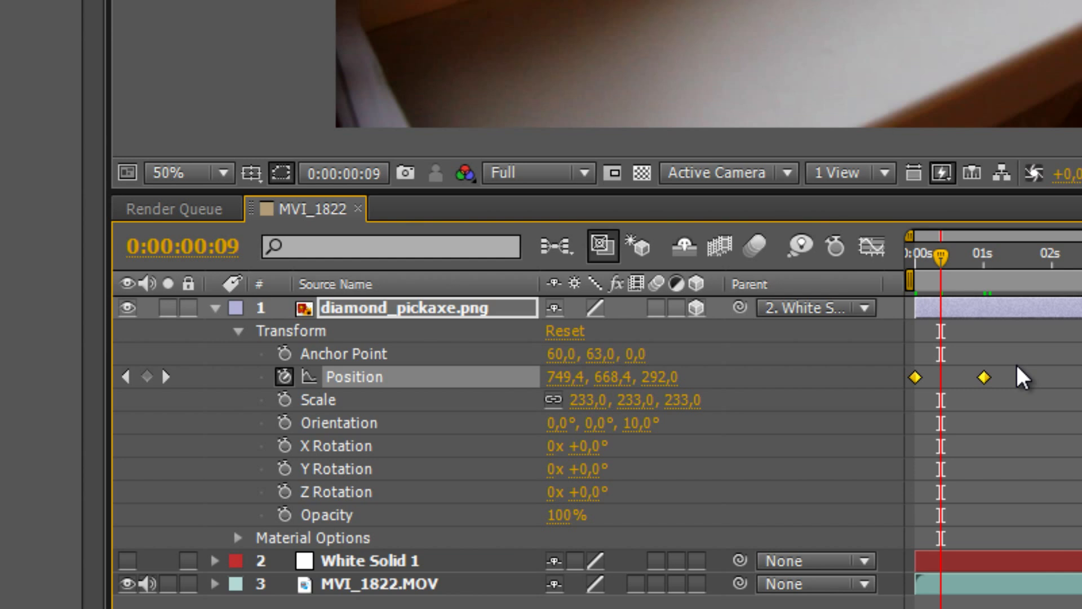
pyautogui.moveTo(943, 252); pyautogui.dragTo(1058, 254)
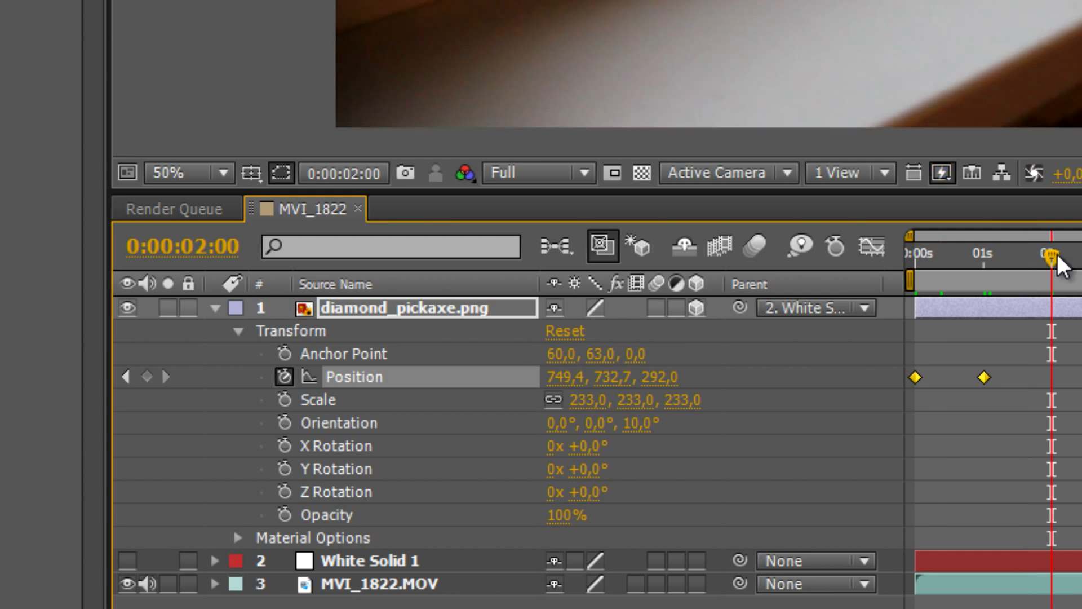
pyautogui.hotkey('ctrl', 'v')
pyautogui.press('space')
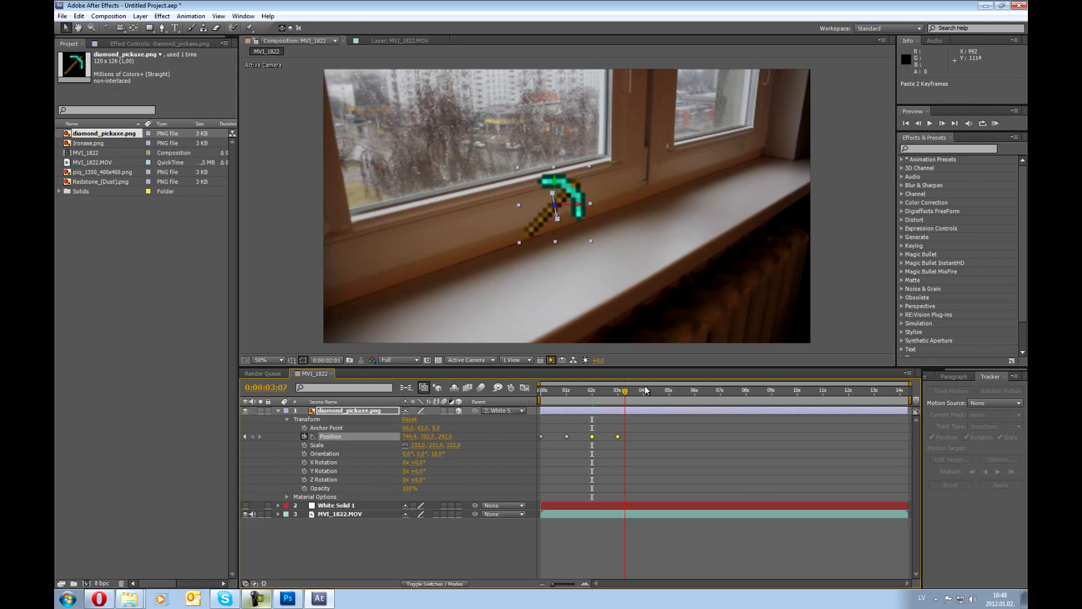
pyautogui.click(644, 390)
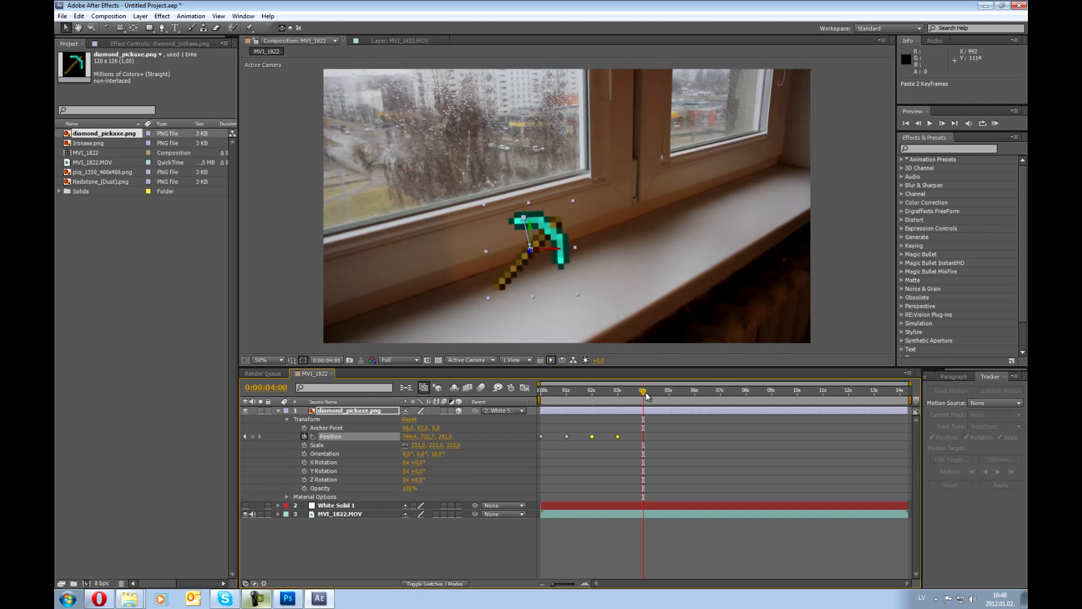
pyautogui.hotkey('ctrl', 'v')
# Step: Paste the pair of Position keyframes at 0:00:06:00 and 0:00:08:00
pyautogui.click(697, 393)
pyautogui.click(696, 393)
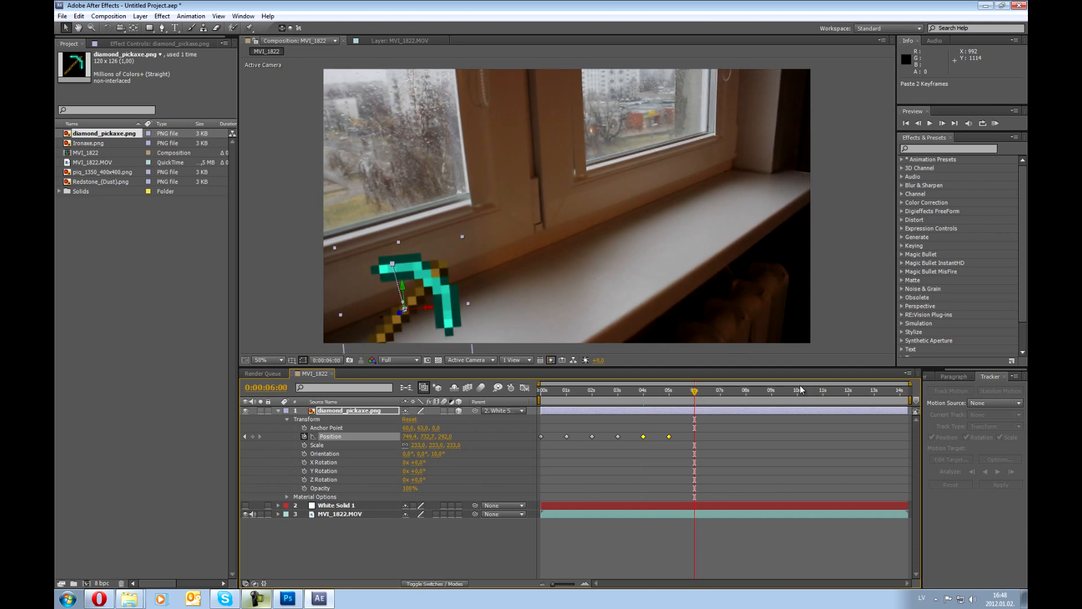
pyautogui.hotkey('ctrl', 'v')
pyautogui.click(698, 392)
pyautogui.moveTo(715, 391); pyautogui.dragTo(747, 388)
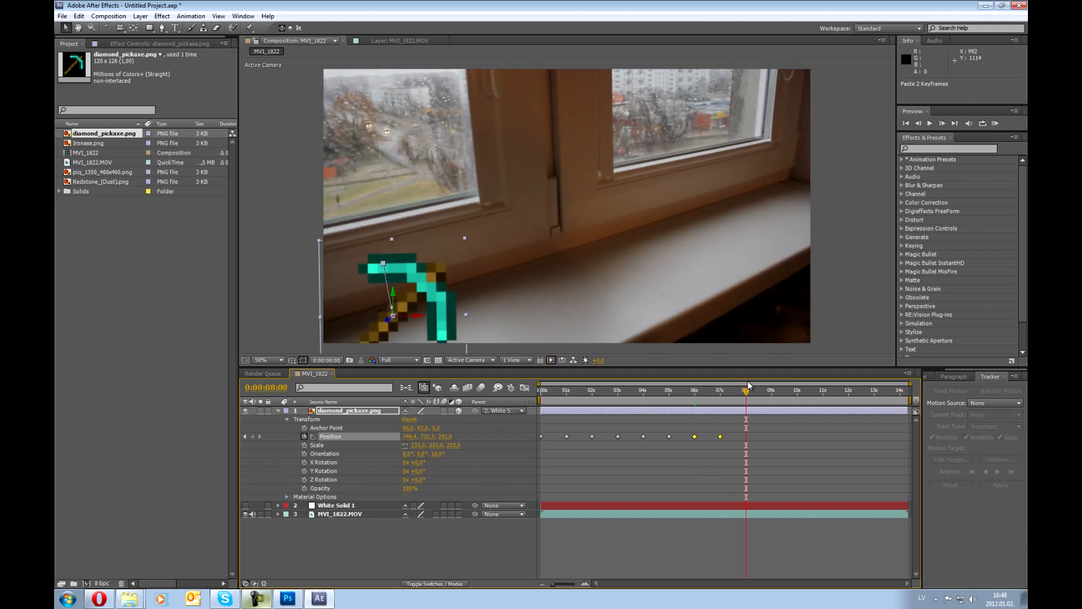
pyautogui.hotkey('ctrl', 'v')
# Step: Paste the Position keyframe pair at 0:00:10:01, 0:00:12:00 and 0:00:14:00 to continue the pickaxe's motion through the clip's end
pyautogui.moveTo(746, 390); pyautogui.dragTo(798, 397)
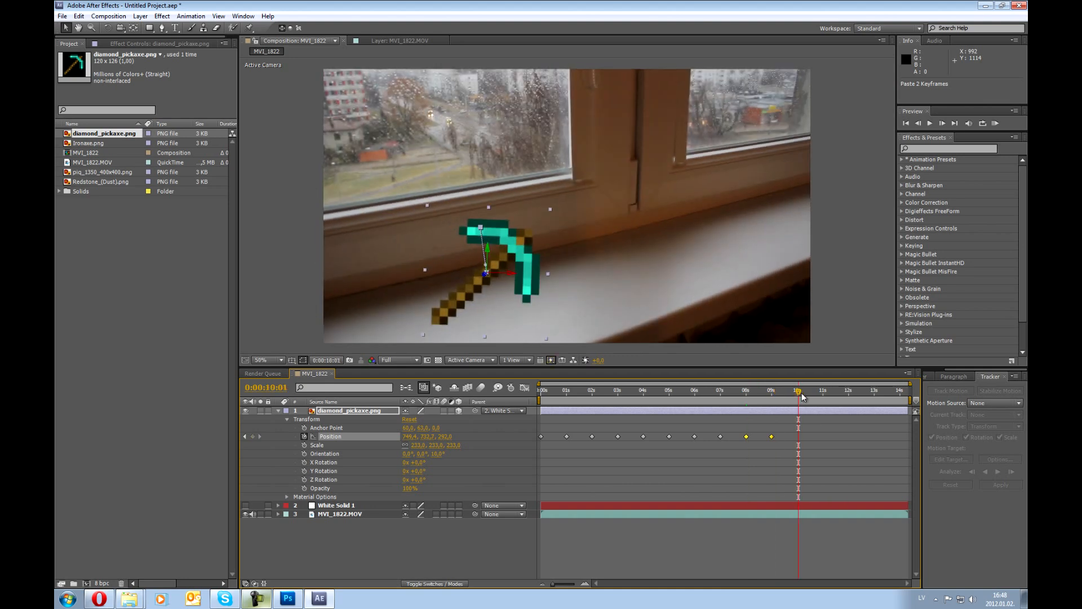
pyautogui.hotkey('ctrl', 'v')
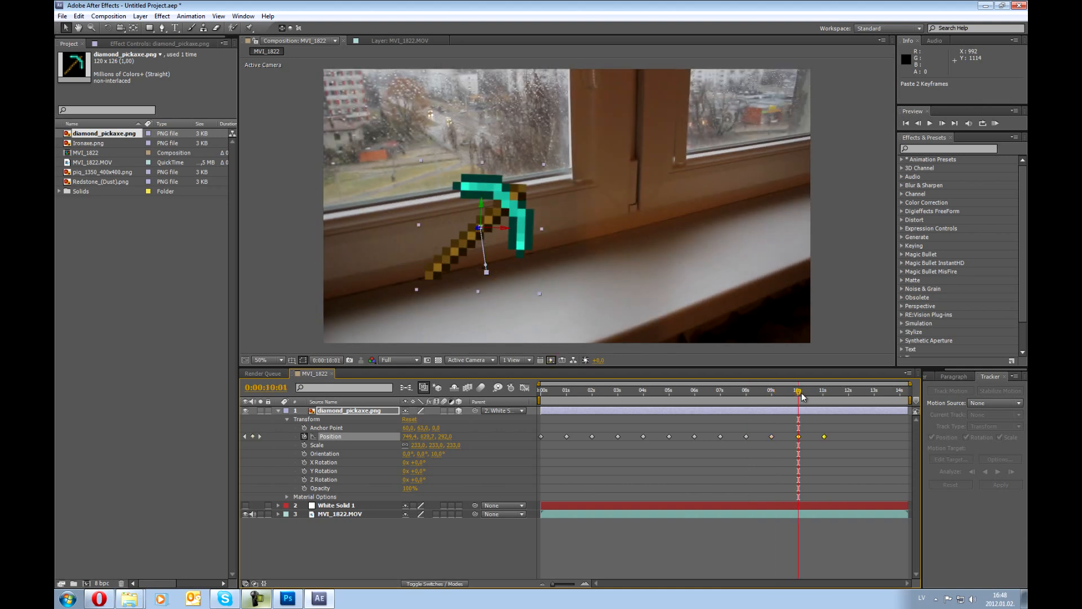
pyautogui.click(799, 436)
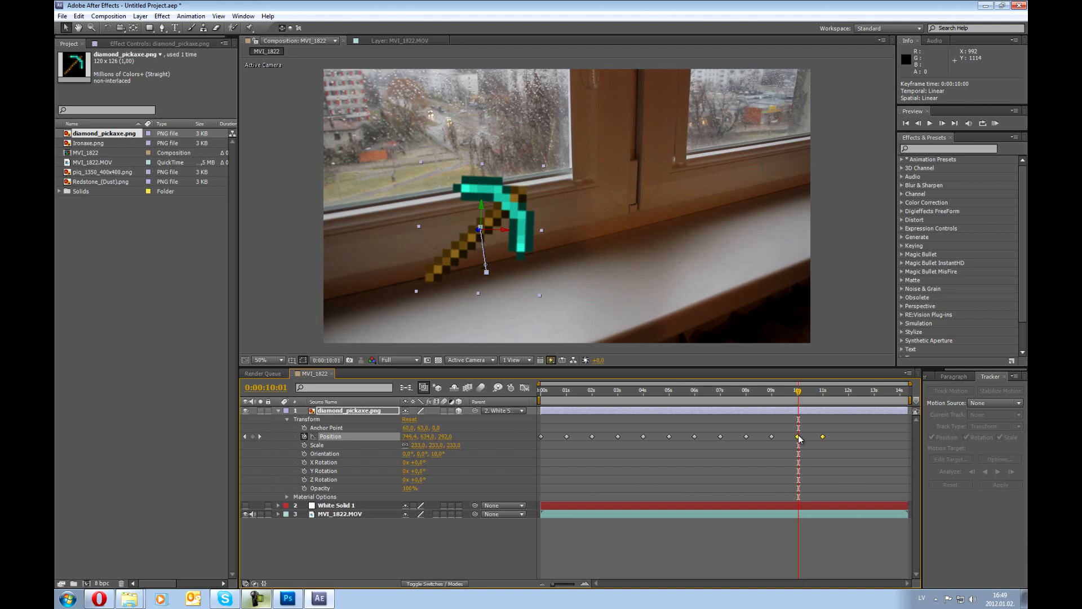
pyautogui.moveTo(798, 391); pyautogui.dragTo(851, 399)
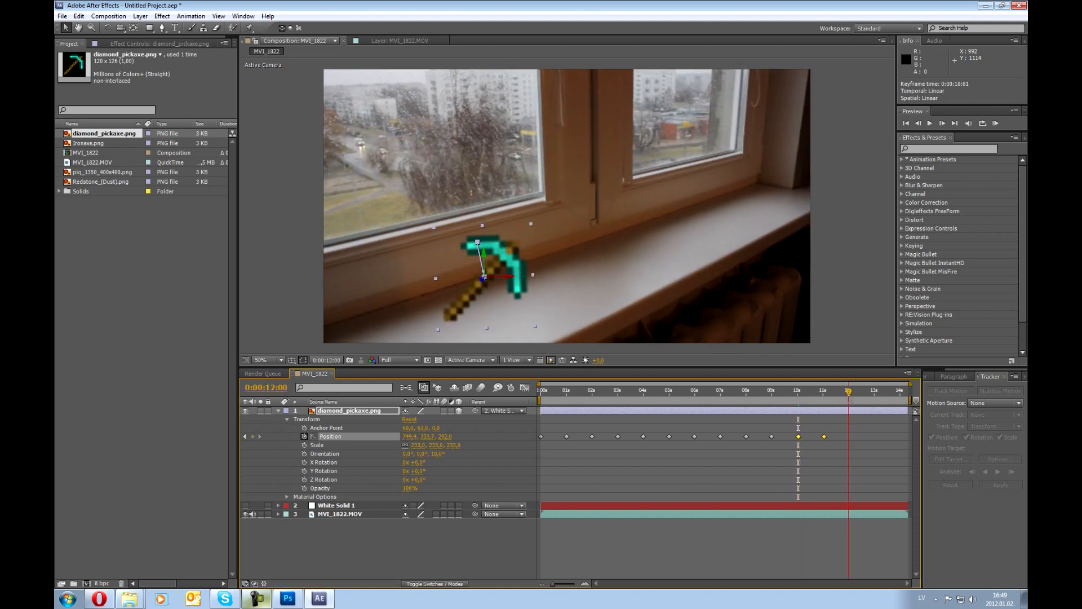
pyautogui.hotkey('ctrl', 'v')
pyautogui.moveTo(851, 398); pyautogui.dragTo(900, 390)
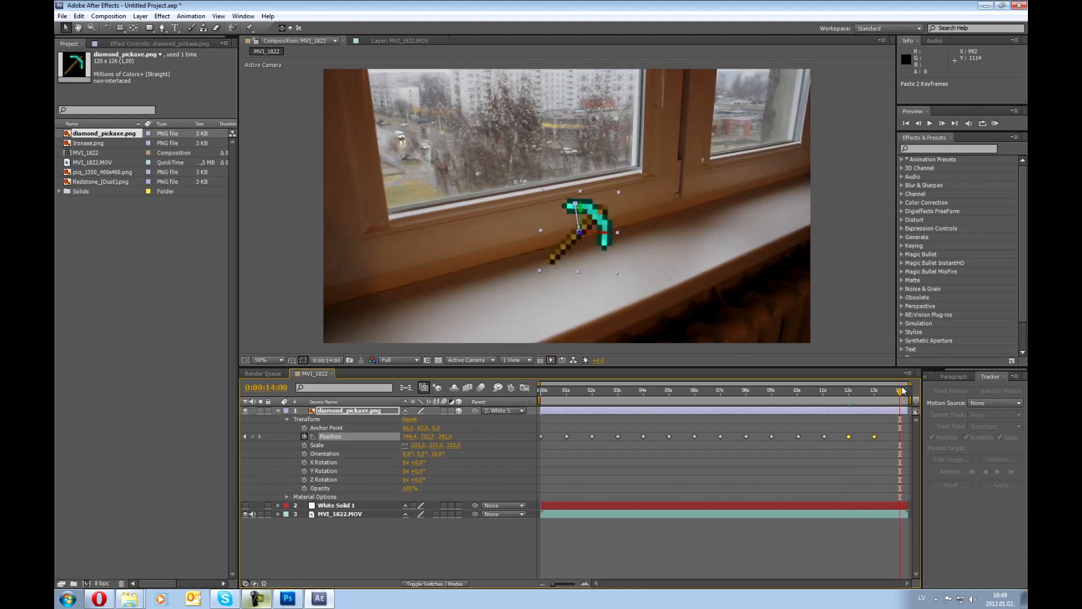
pyautogui.hotkey('ctrl', 'v')
# Step: Return to the first frame, deselect the layer, and run a RAM preview of the looping pickaxe motion
pyautogui.click(583, 391)
pyautogui.moveTo(523, 403); pyautogui.dragTo(517, 404)
pyautogui.click(872, 203)
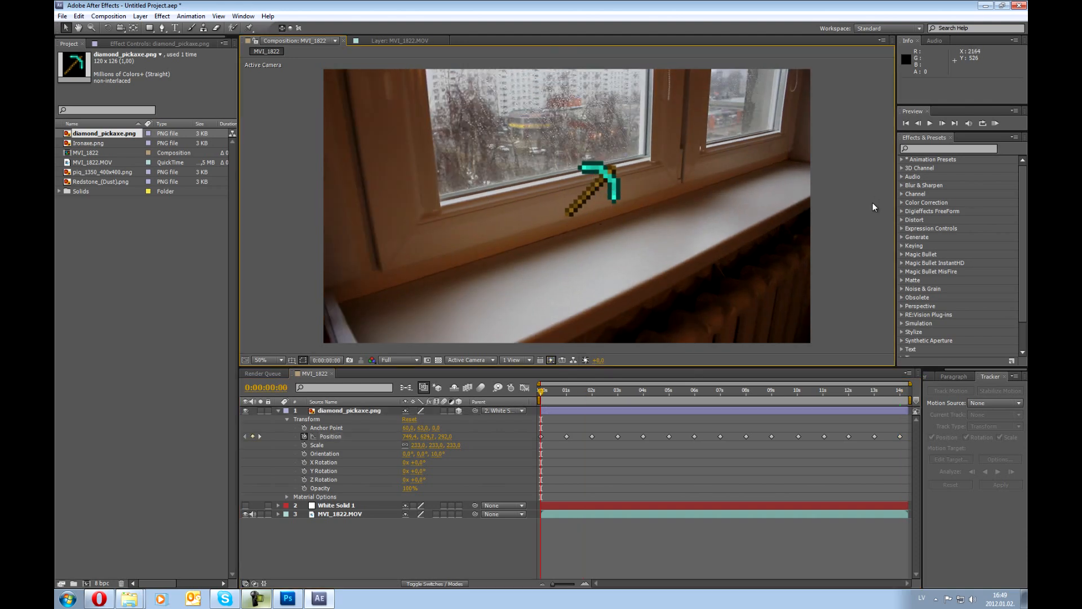
pyautogui.click(996, 123)
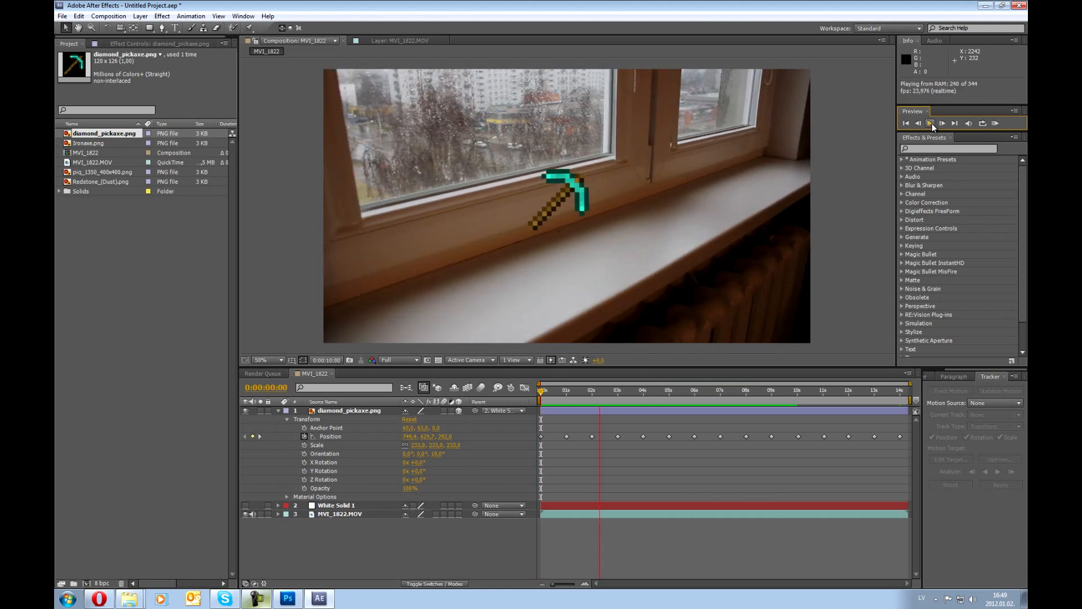
pyautogui.click(932, 124)
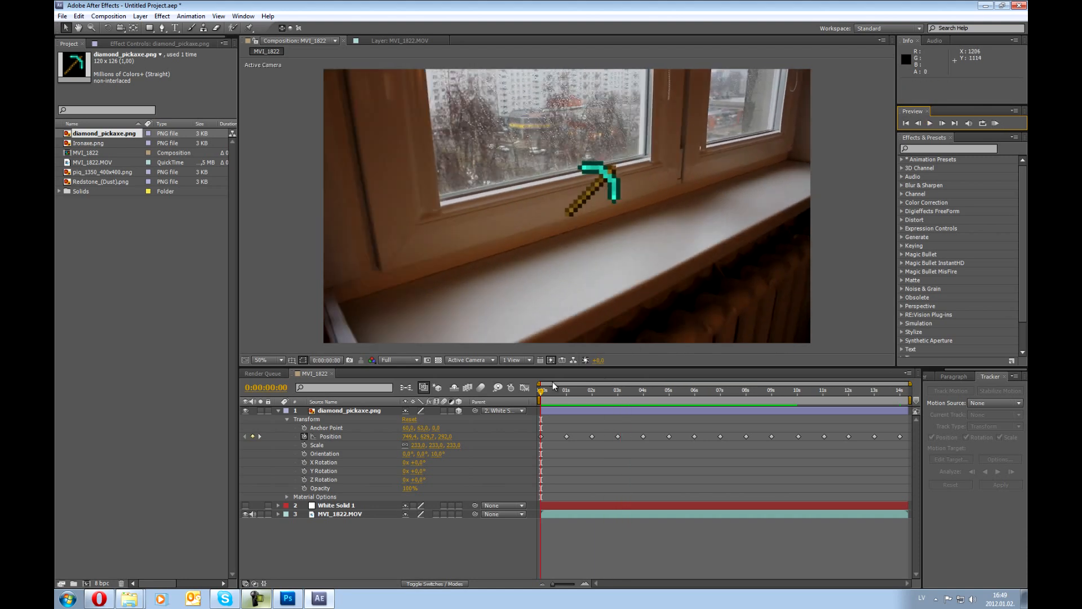
# Step: Search the effects for "drop shadow" and apply Drop Shadow to diamond_pickaxe.png at 0:00:01:01
pyautogui.moveTo(554, 388); pyautogui.dragTo(568, 388)
pyautogui.click(925, 149)
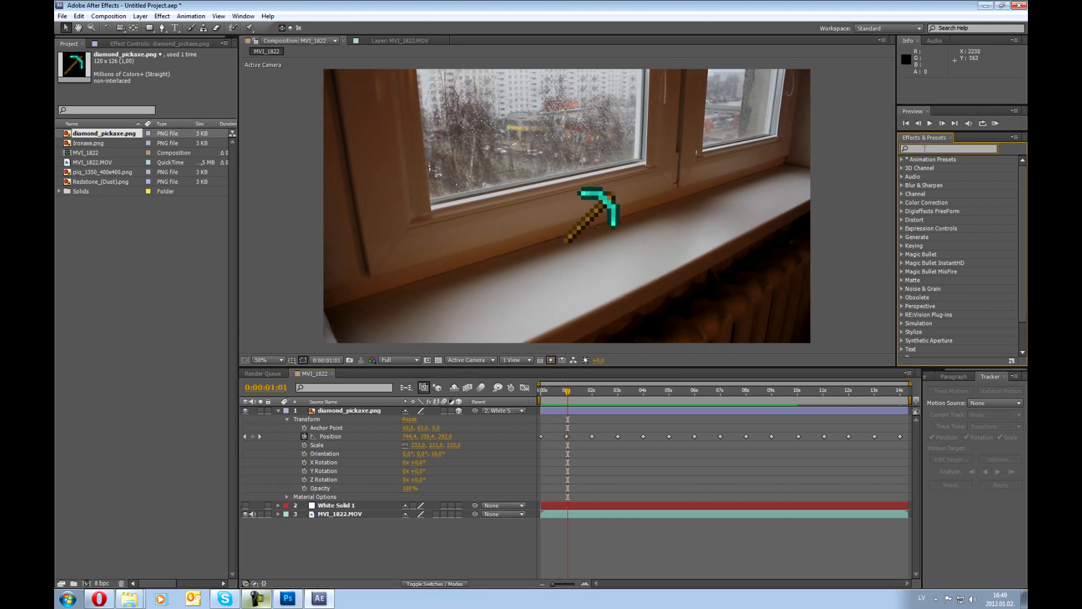
pyautogui.write('drop shadow')
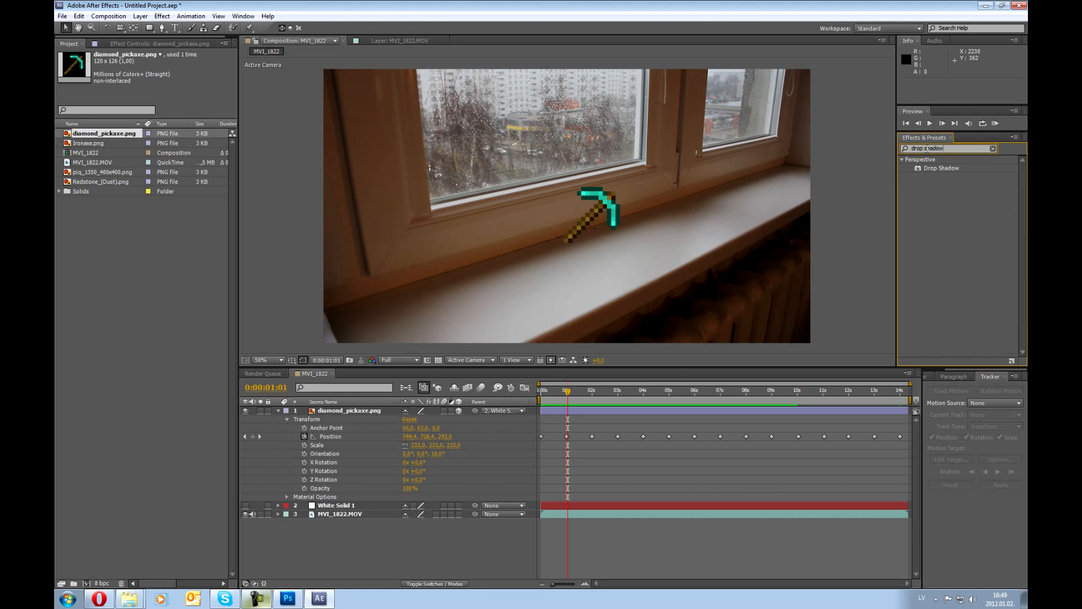
pyautogui.moveTo(928, 167); pyautogui.dragTo(348, 410)
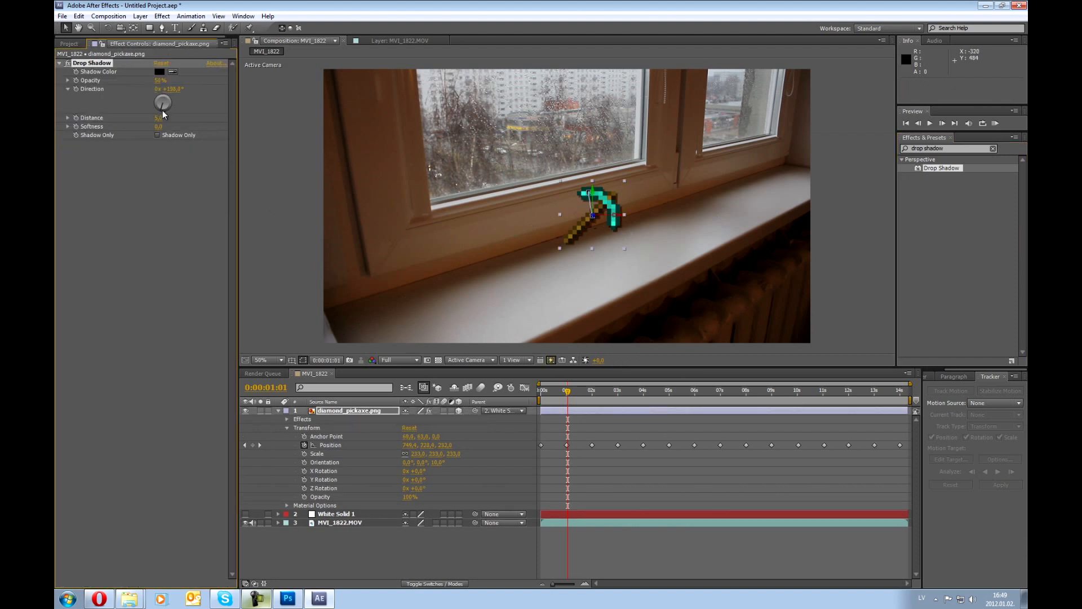
# Step: Adjust the Drop Shadow's direction and distance, set opacity to 12% and softness to 2.0, and scrub through the shadow's motion
pyautogui.moveTo(163, 112); pyautogui.dragTo(118, 83)
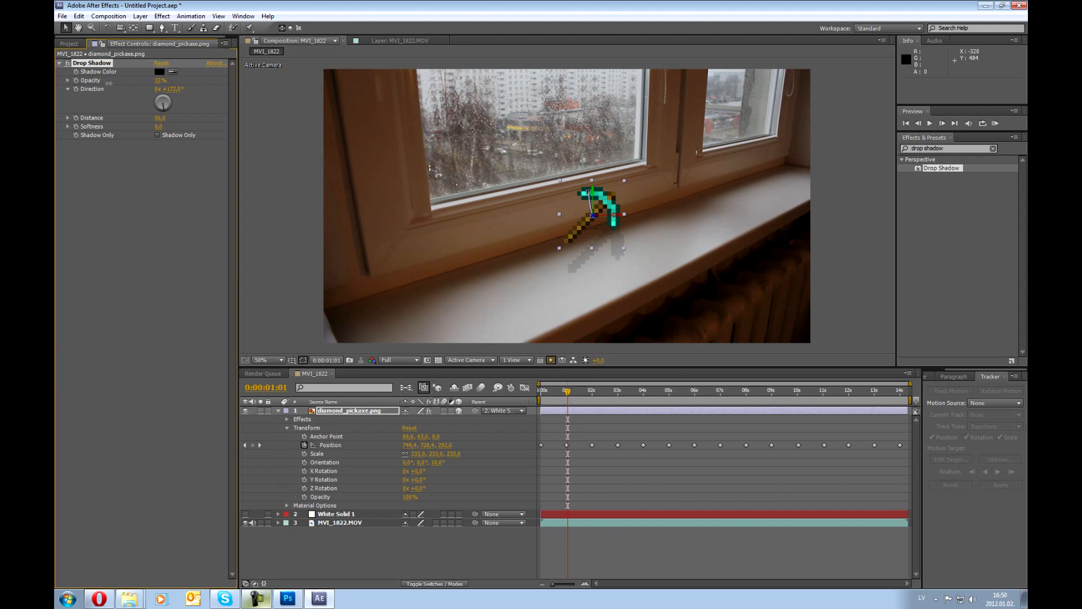
pyautogui.moveTo(159, 127); pyautogui.dragTo(159, 127)
pyautogui.click(541, 391)
pyautogui.moveTo(541, 392); pyautogui.dragTo(605, 398)
pyautogui.click(547, 394)
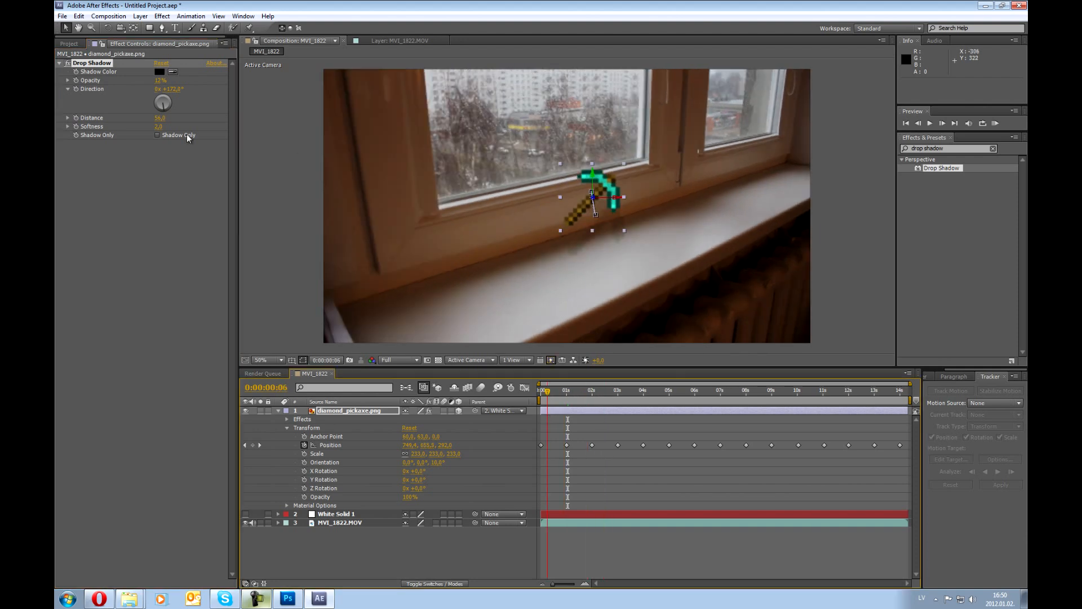
# Step: Delete the Drop Shadow effect from diamond_pickaxe.png and go back to the project's footage list
pyautogui.press('Delete')
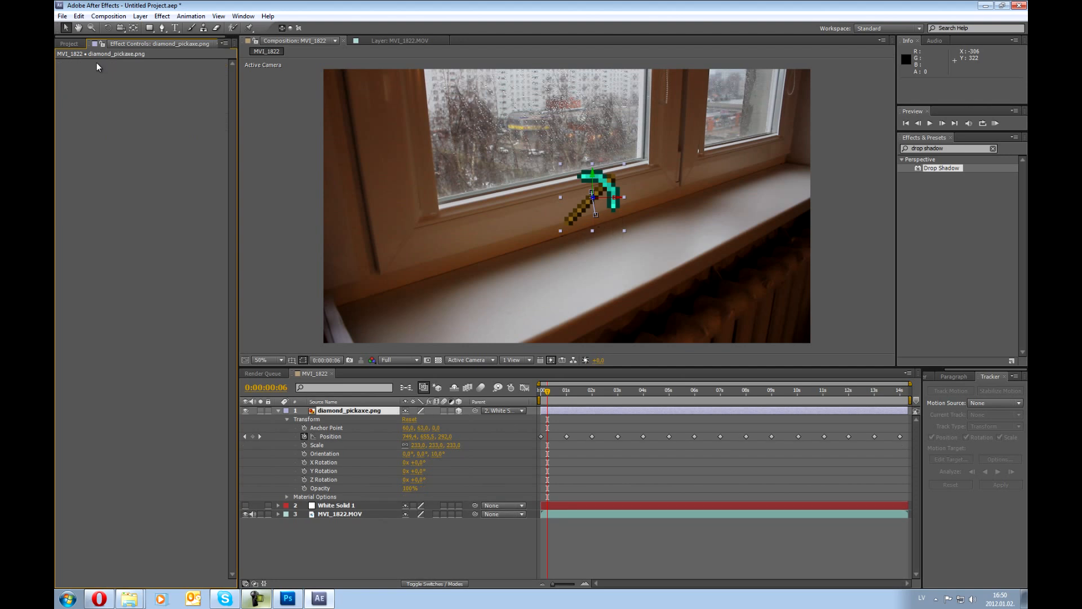
pyautogui.click(67, 44)
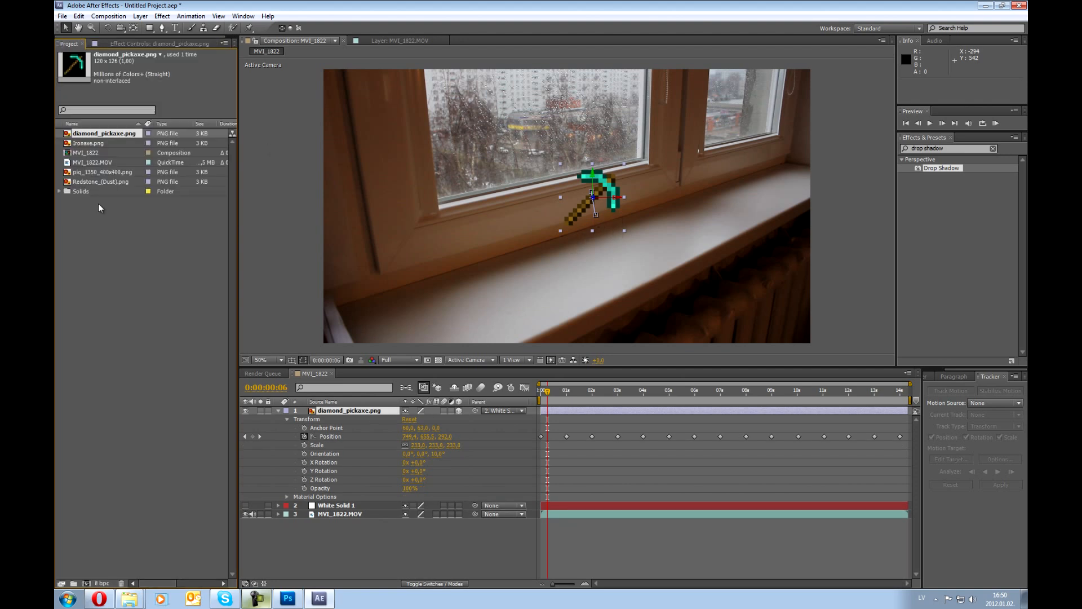
pyautogui.moveTo(551, 399); pyautogui.dragTo(533, 395)
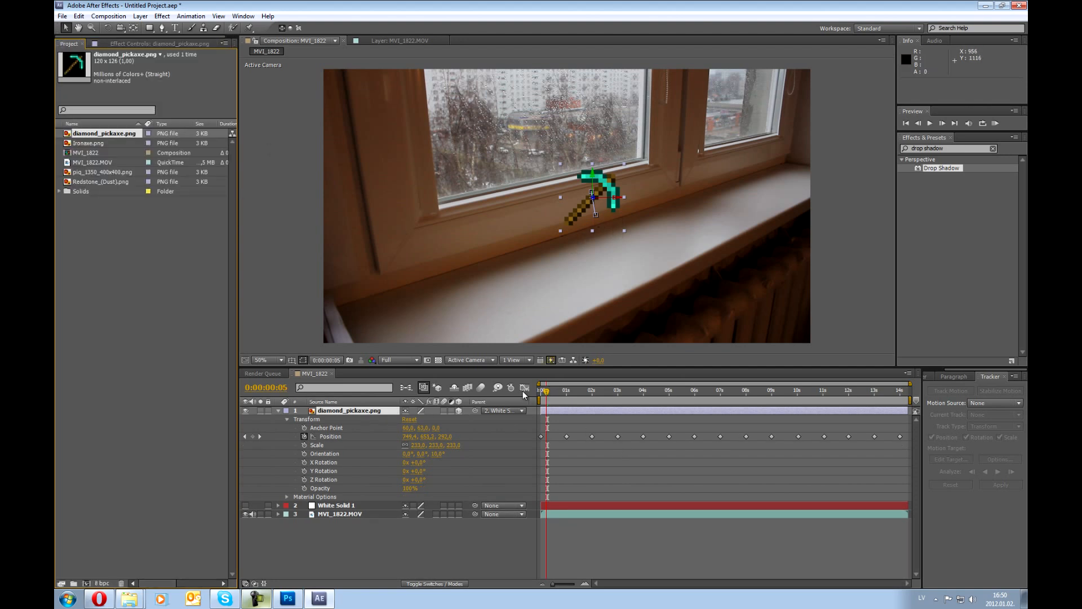
# Step: Add a second diamond_pickaxe.png as the top layer, flatten it to about 223 by 110% scale, and place it on the windowsill below the first
pyautogui.click(279, 411)
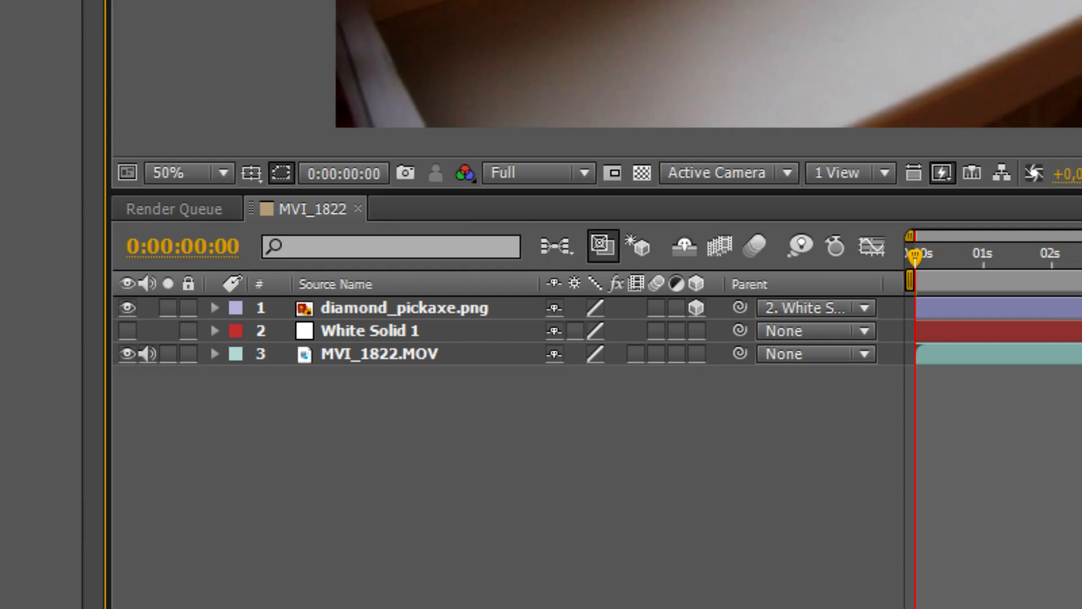
pyautogui.moveTo(1, 226); pyautogui.dragTo(389, 301)
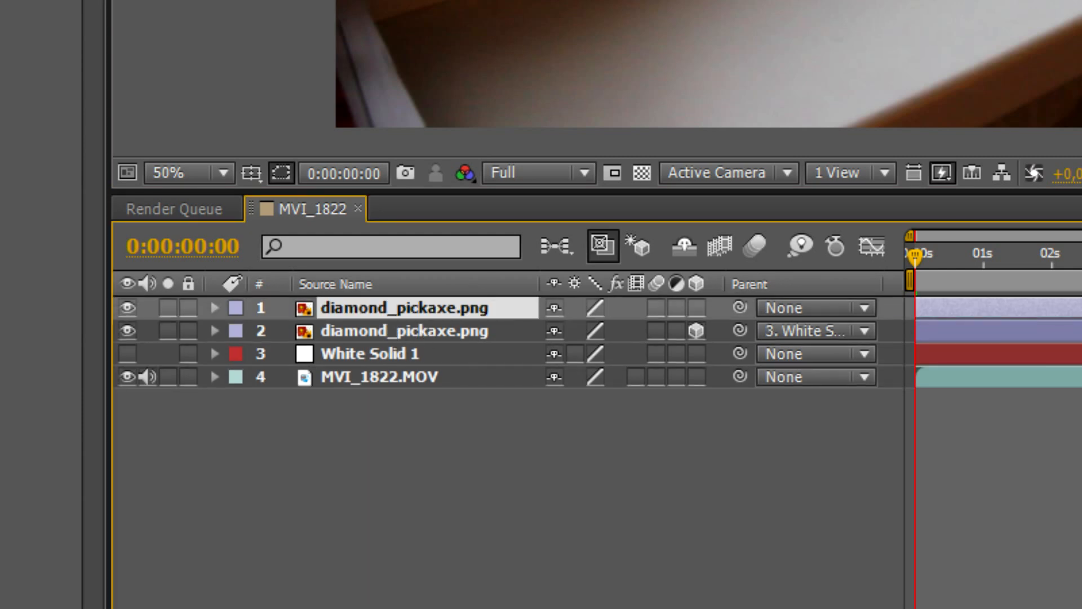
pyautogui.moveTo(559, 212); pyautogui.dragTo(602, 247)
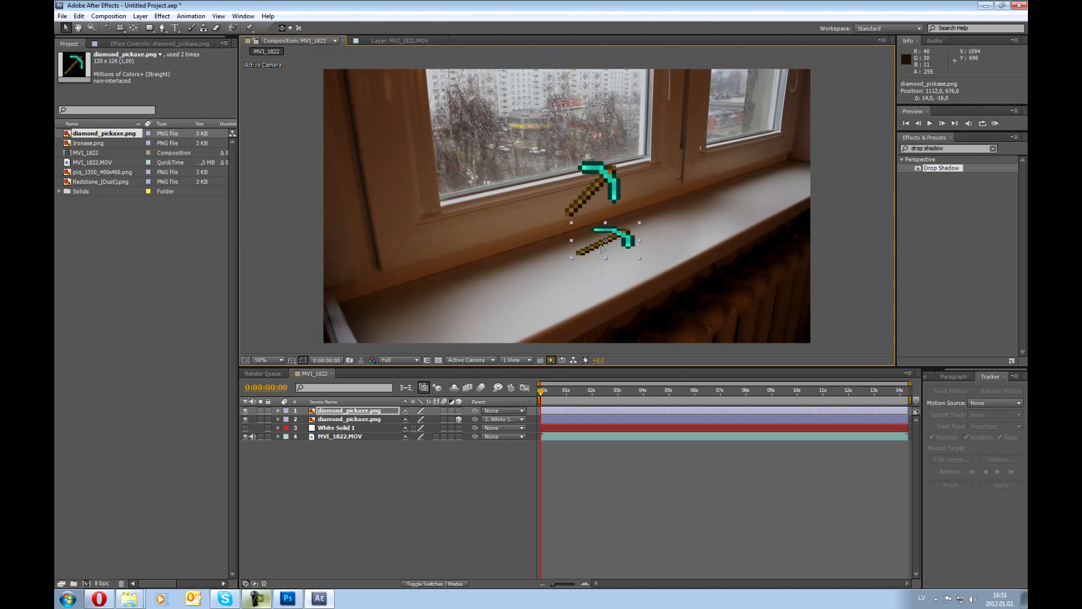
pyautogui.click(723, 248)
# Step: Search the effects for "levels" and apply Levels to the flattened pickaxe on the windowsill
pyautogui.click(887, 201)
pyautogui.click(936, 149)
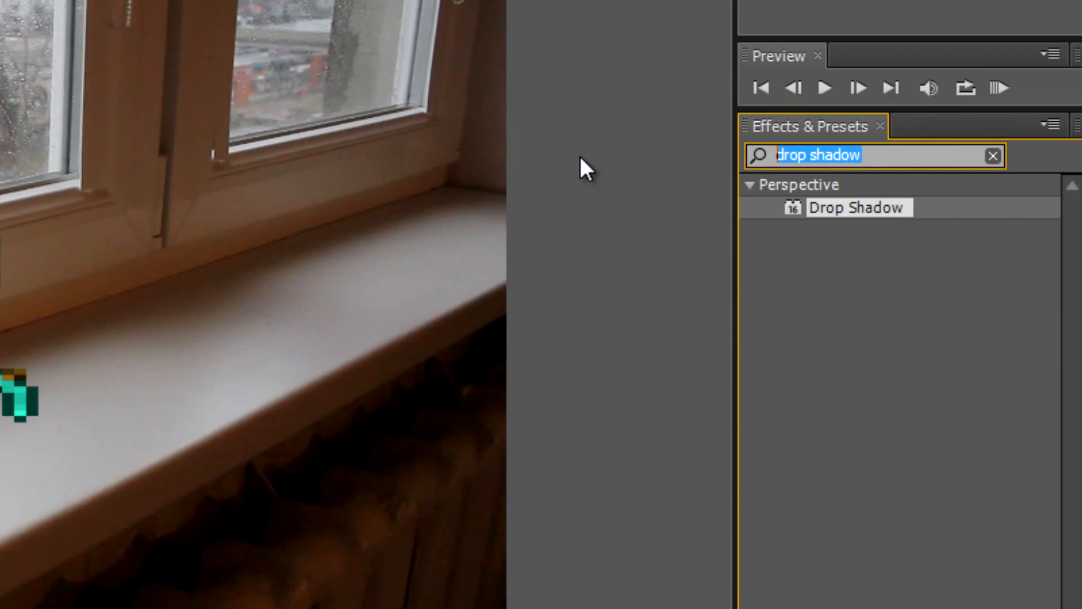
pyautogui.press('BackSpace')
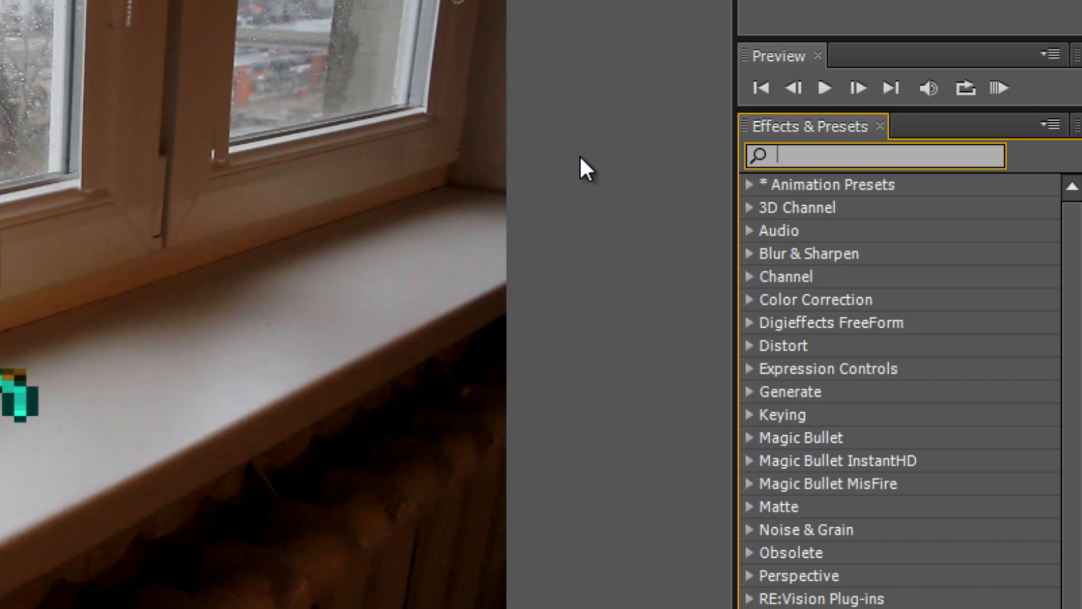
pyautogui.write('levels')
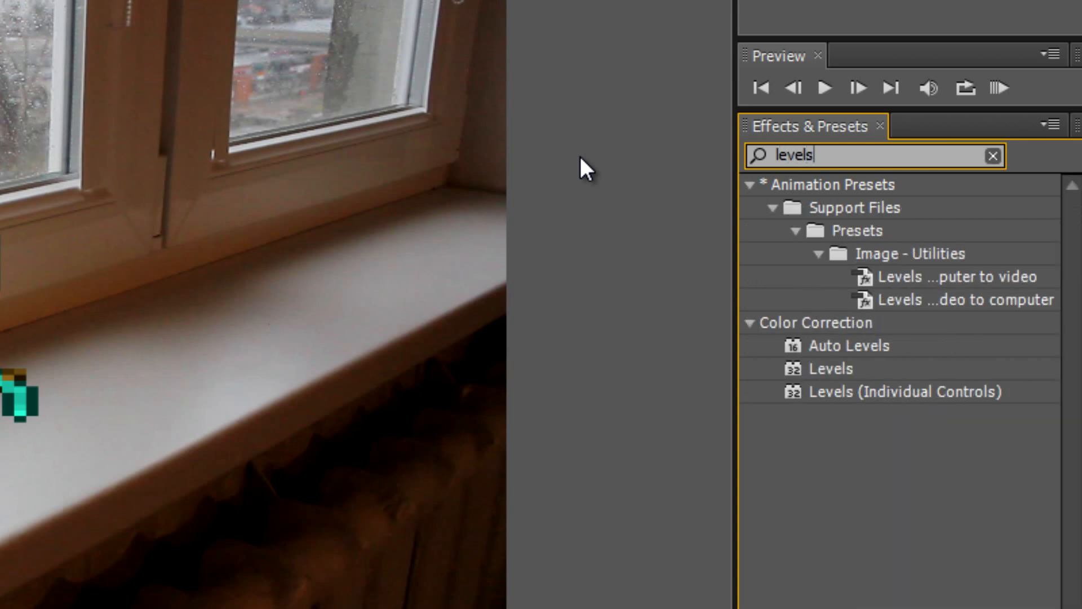
pyautogui.click(835, 371)
pyautogui.moveTo(843, 366); pyautogui.dragTo(777, 388)
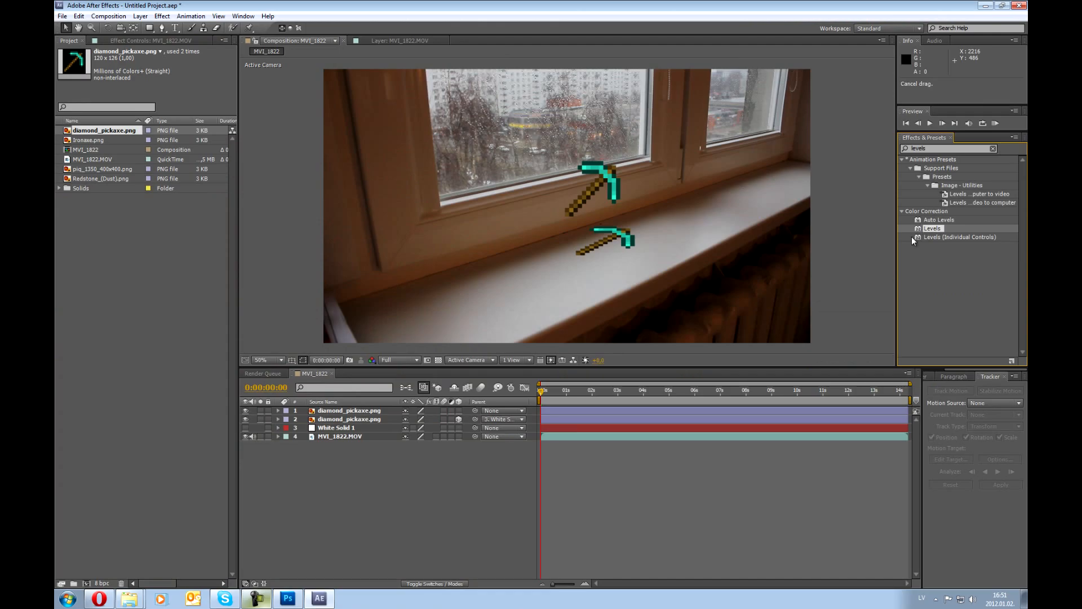
pyautogui.moveTo(911, 236); pyautogui.dragTo(610, 239)
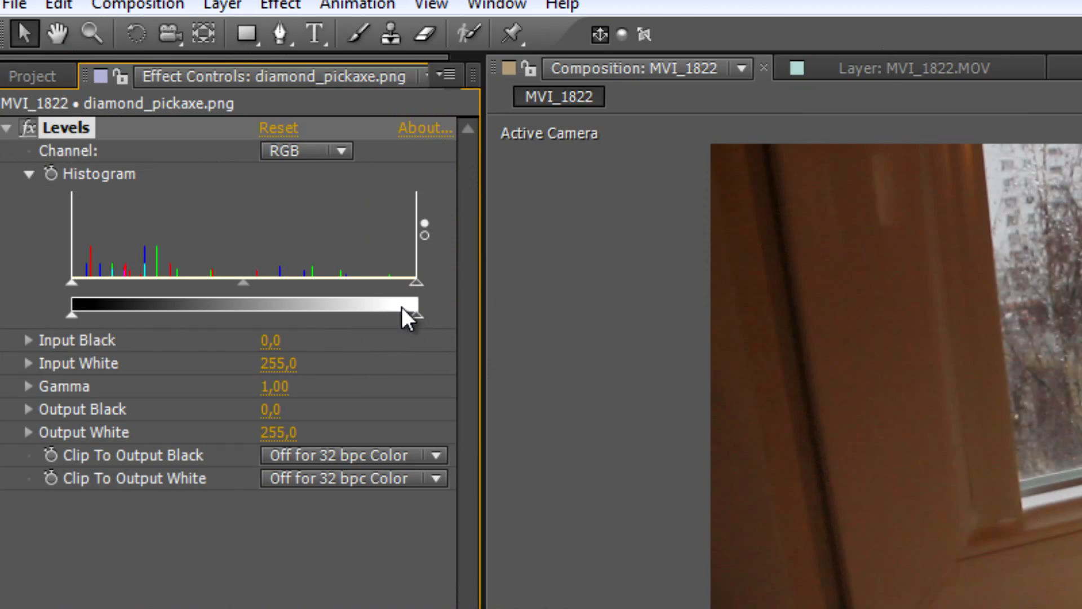
# Step: Lower the Levels effect's Output White to 0 so the flattened pickaxe turns solid black, and collapse the effect
pyautogui.moveTo(418, 318); pyautogui.dragTo(177, 307)
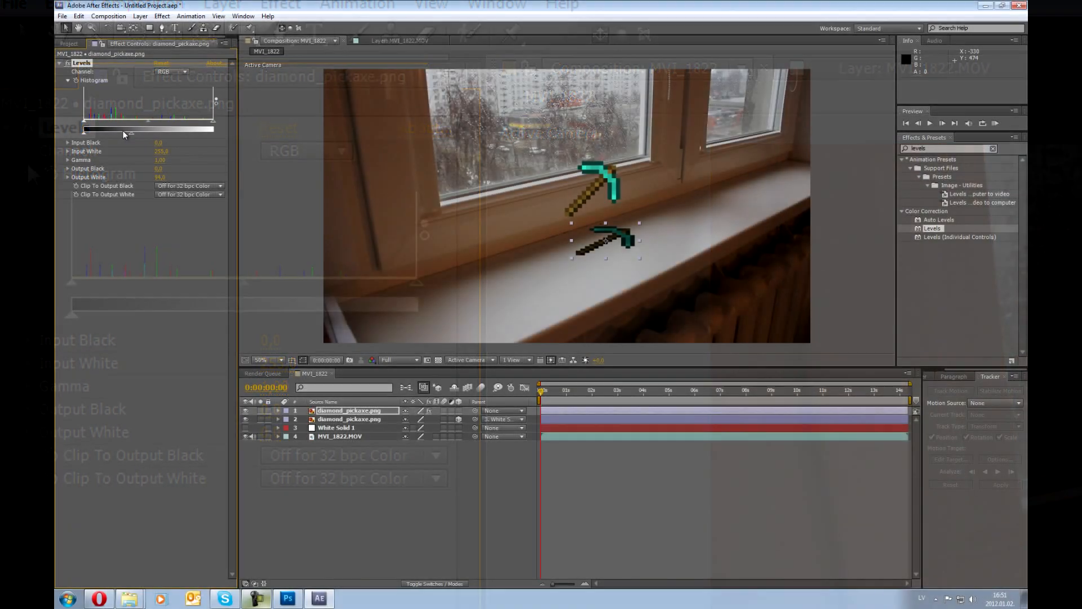
pyautogui.moveTo(123, 130); pyautogui.dragTo(84, 124)
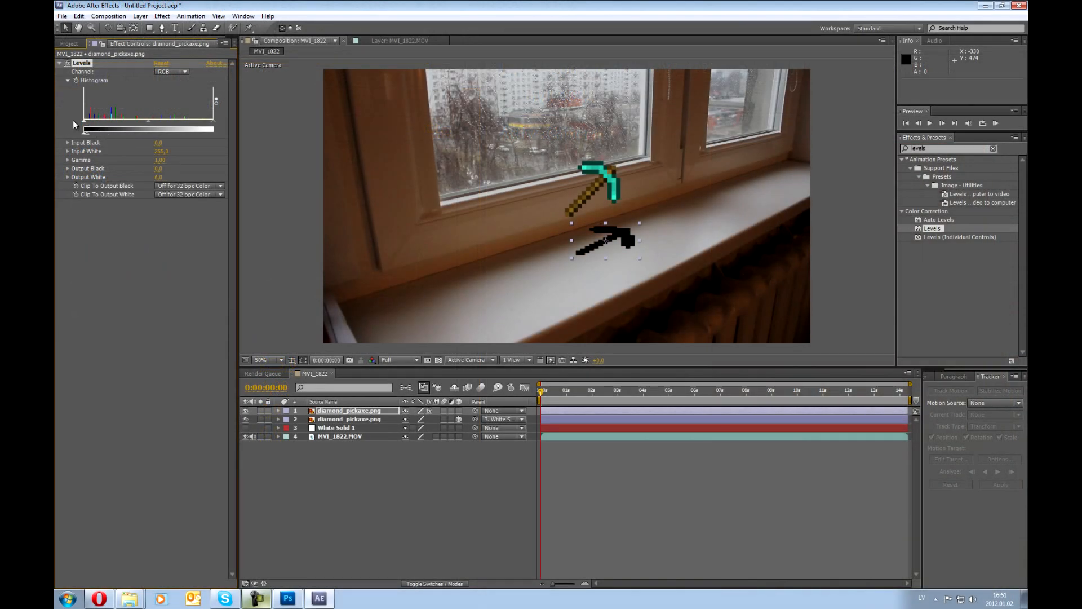
pyautogui.click(57, 63)
# Step: Search the effects for "gau" and apply Gaussian Blur to the black pickaxe silhouette
pyautogui.click(933, 150)
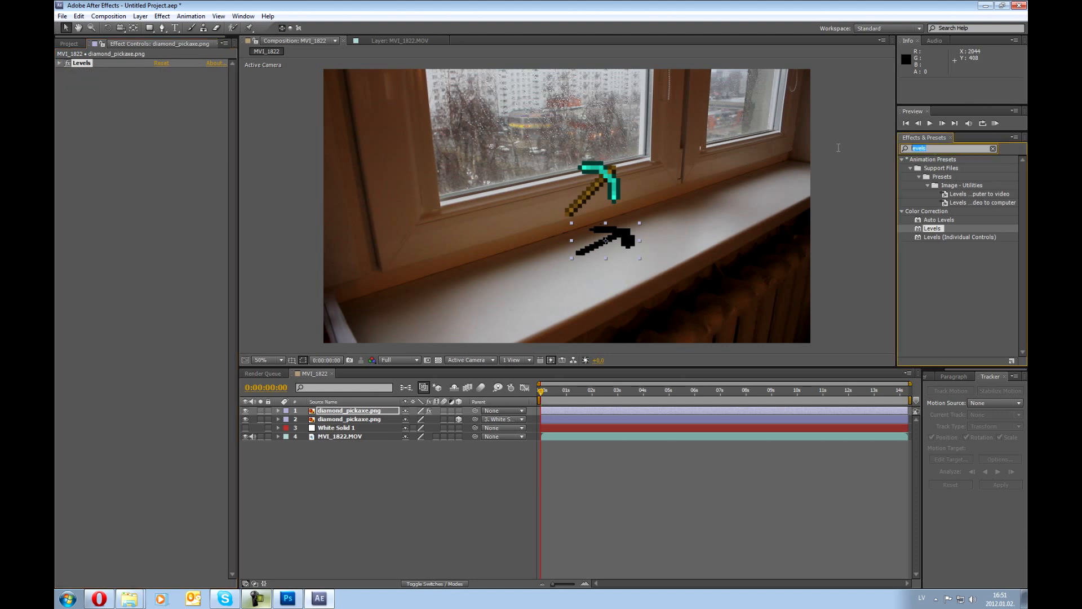
pyautogui.press('BackSpace')
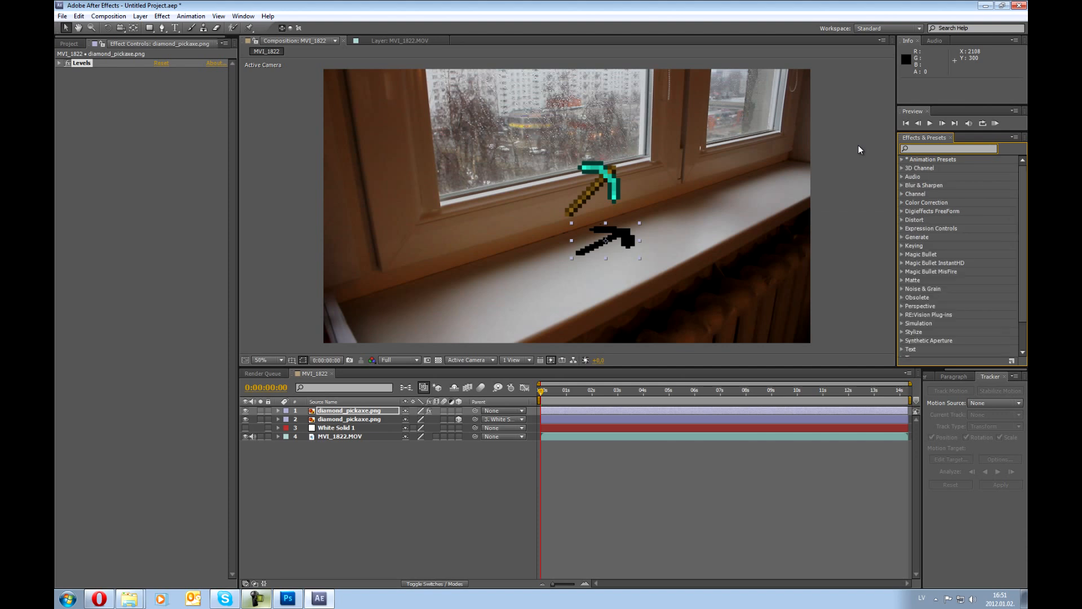
pyautogui.write('gau')
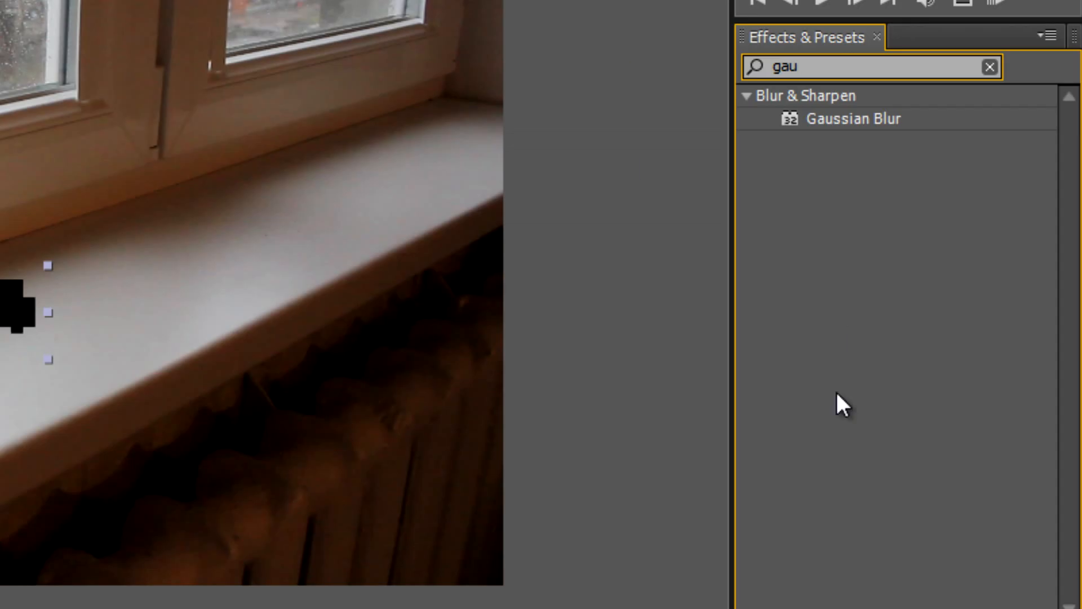
pyautogui.moveTo(853, 118); pyautogui.dragTo(31, 304)
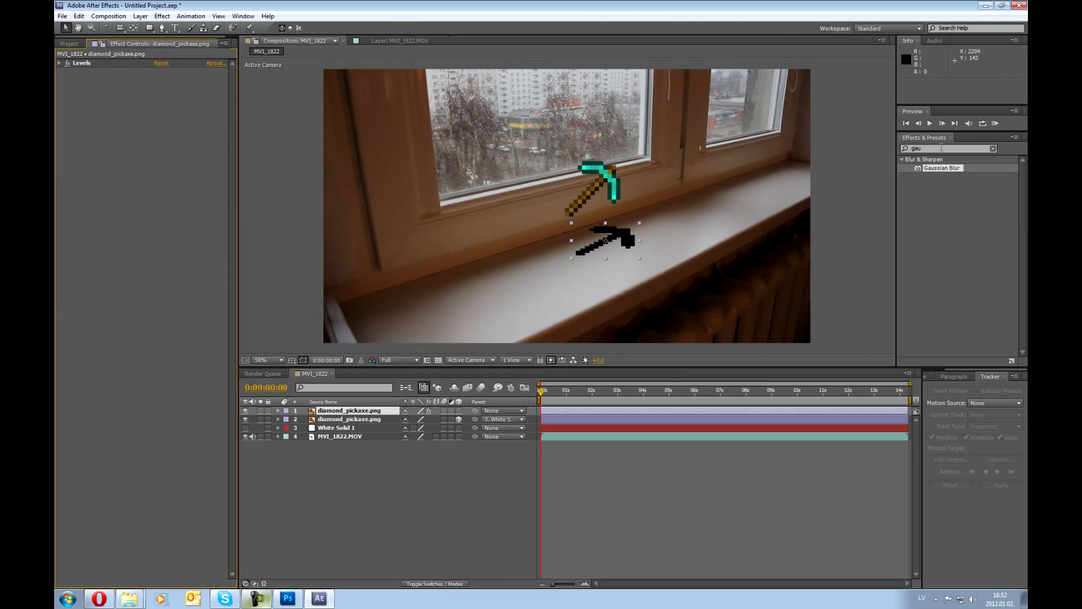
pyautogui.moveTo(939, 169); pyautogui.dragTo(626, 234)
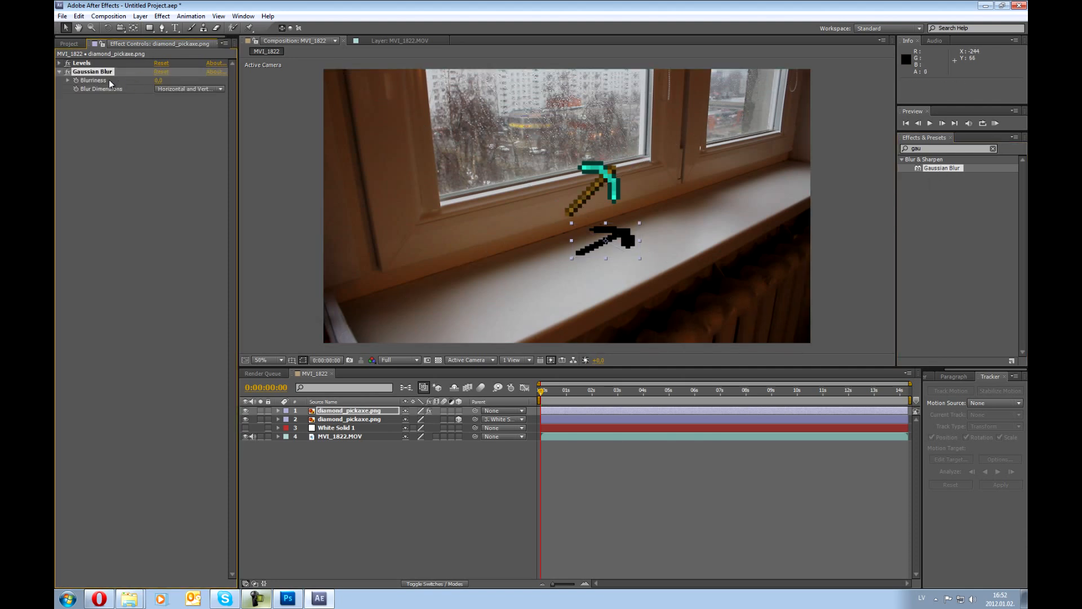
# Step: Raise the Gaussian Blur's blurriness to soften the silhouette's edges and nudge it to position 1110, 680
pyautogui.moveTo(157, 82); pyautogui.dragTo(175, 80)
pyautogui.click(59, 71)
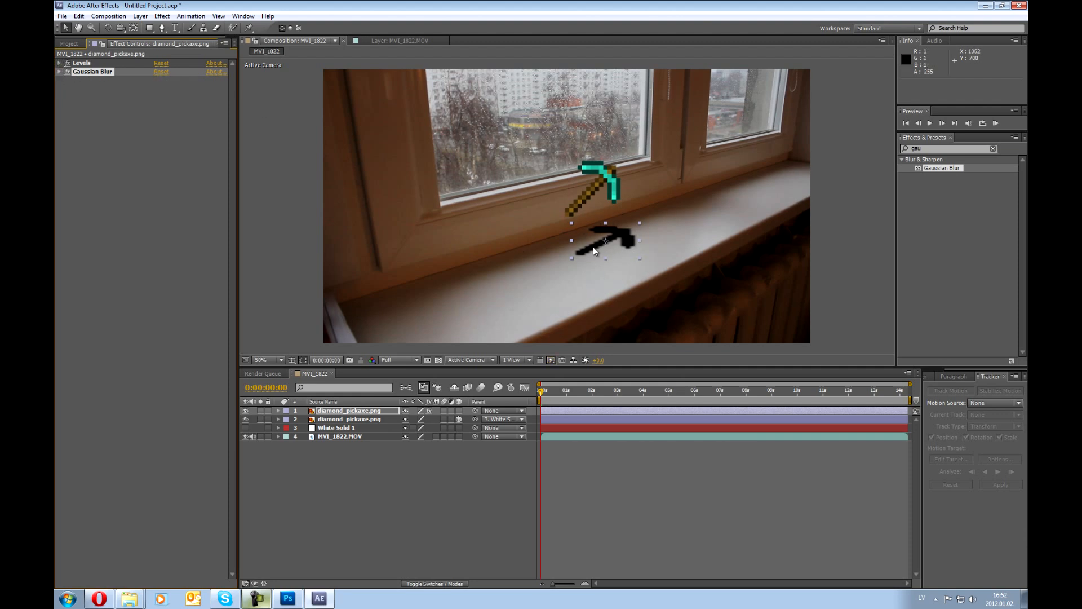
pyautogui.moveTo(593, 249); pyautogui.dragTo(592, 250)
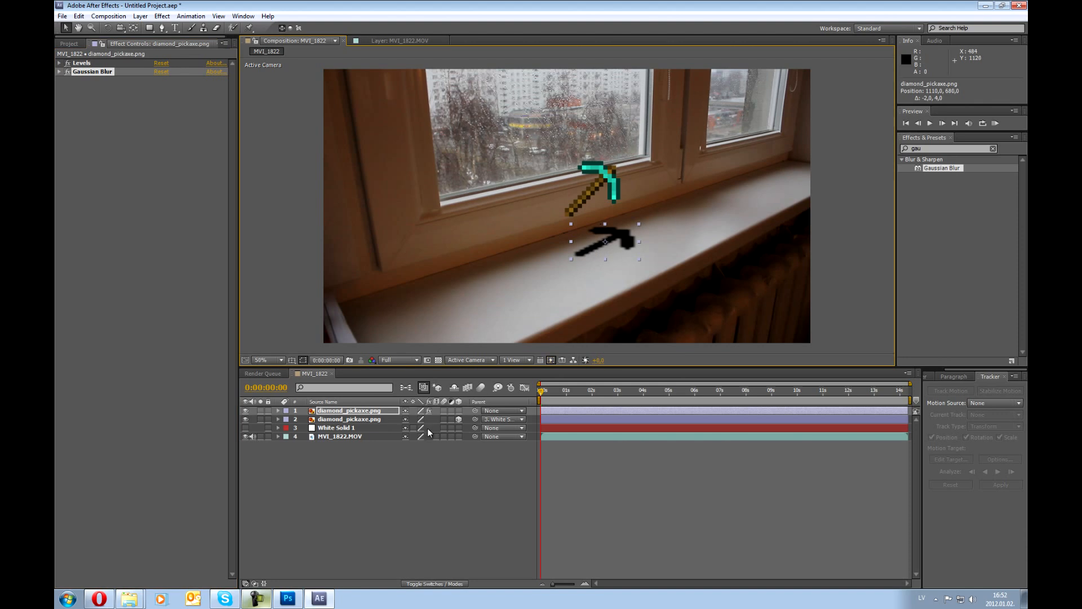
# Step: Make the silhouette layer 3D, lower its opacity to 15%, and deselect it
pyautogui.click(458, 411)
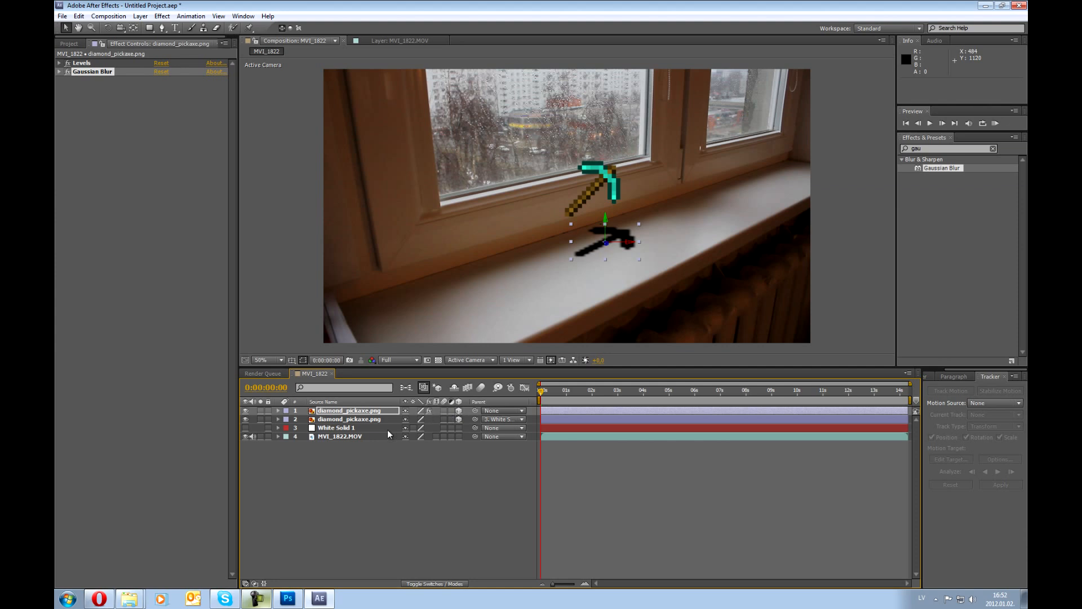
pyautogui.click(278, 410)
pyautogui.click(287, 427)
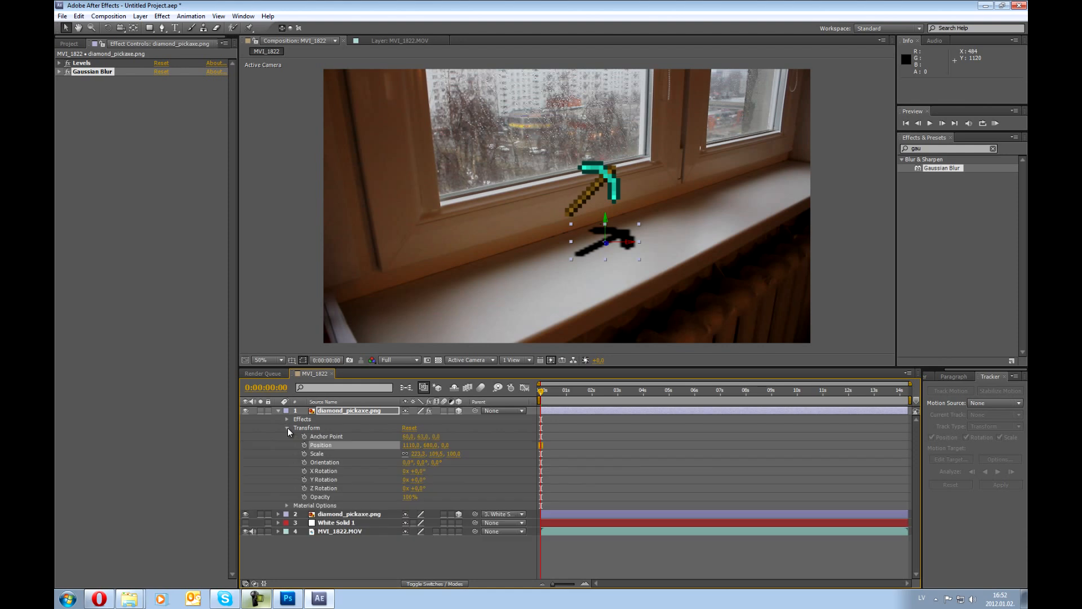
pyautogui.moveTo(555, 544); pyautogui.dragTo(506, 544)
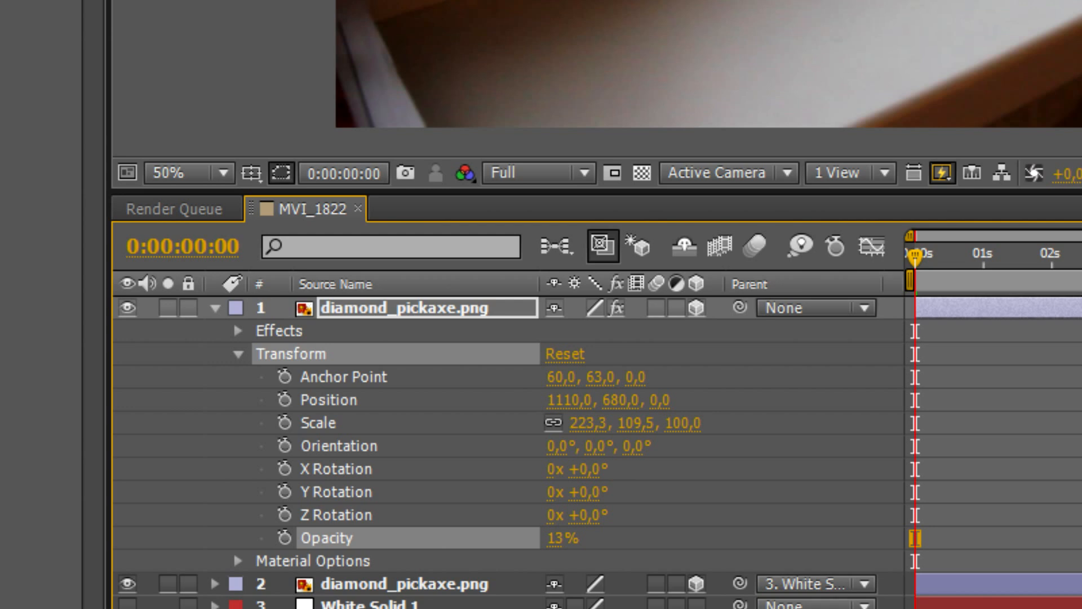
pyautogui.moveTo(442, 542); pyautogui.dragTo(442, 543)
pyautogui.moveTo(555, 539); pyautogui.dragTo(553, 539)
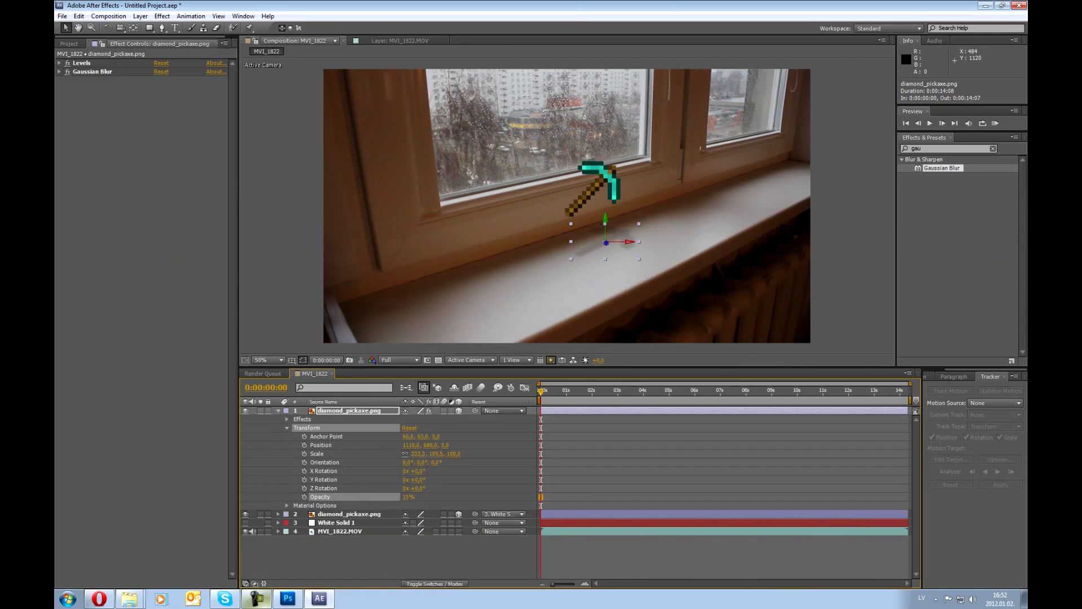
pyautogui.click(276, 256)
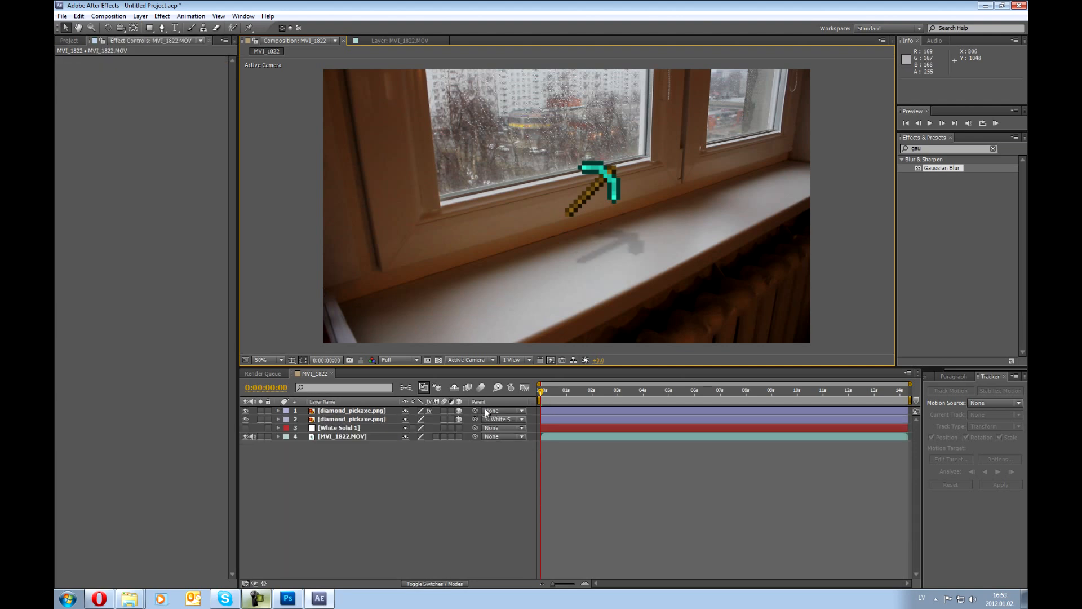
# Step: Parent the top diamond_pickaxe.png layer, the silhouette, to White Solid 1
pyautogui.click(373, 411)
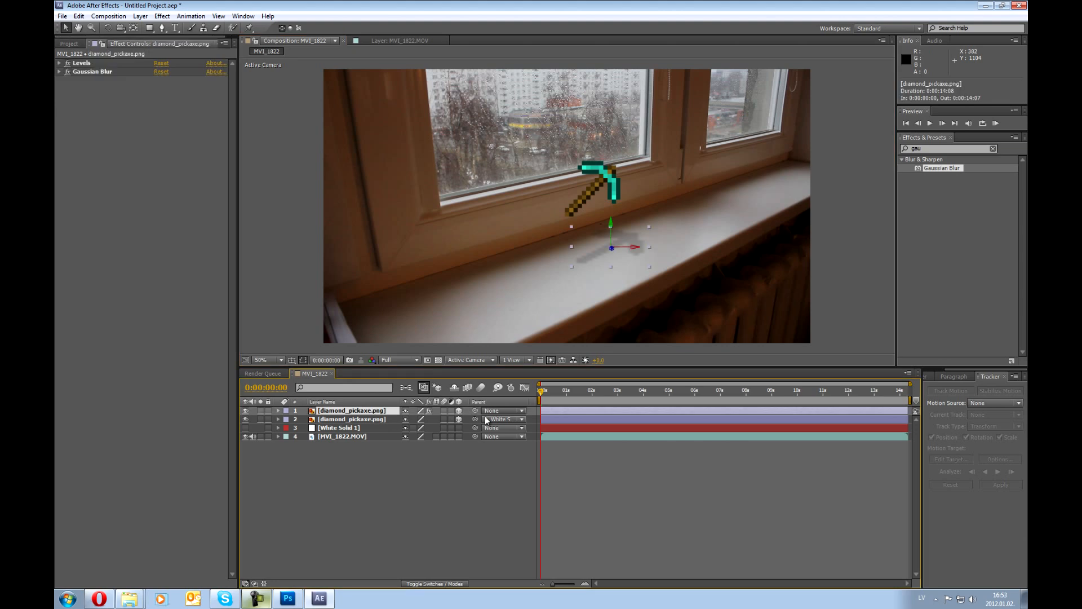
pyautogui.moveTo(475, 411); pyautogui.dragTo(379, 433)
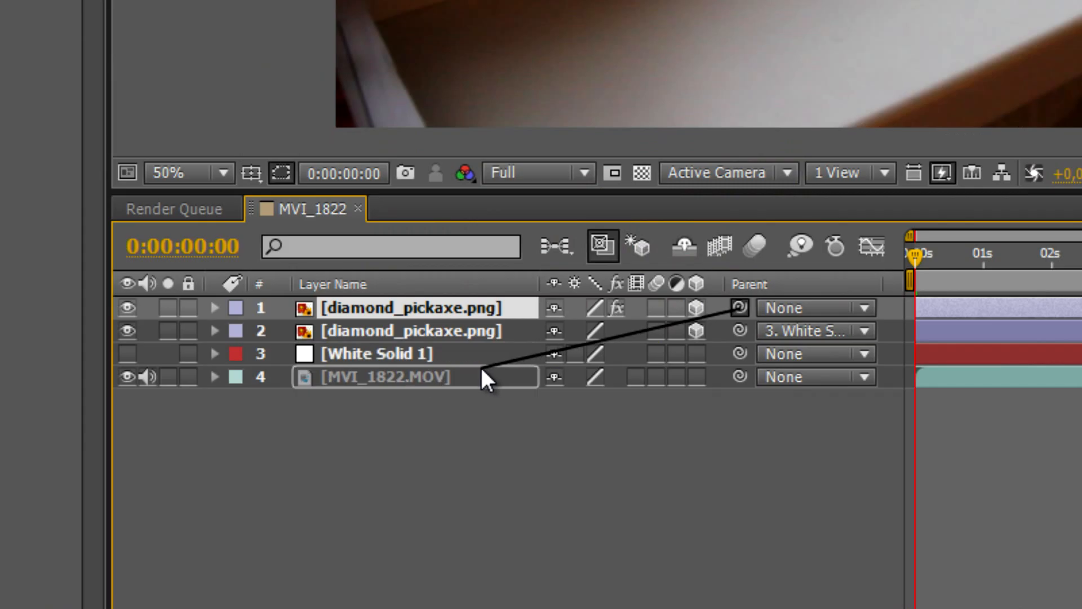
pyautogui.moveTo(481, 369)
pyautogui.mouseDown()
pyautogui.moveTo(468, 350)
pyautogui.moveTo(467, 361)
pyautogui.mouseUp()
# Step: Rename the silhouette layer "shadow" and scrub through the first seconds to check how it follows the footage
pyautogui.rightClick(396, 303)
pyautogui.click(455, 278)
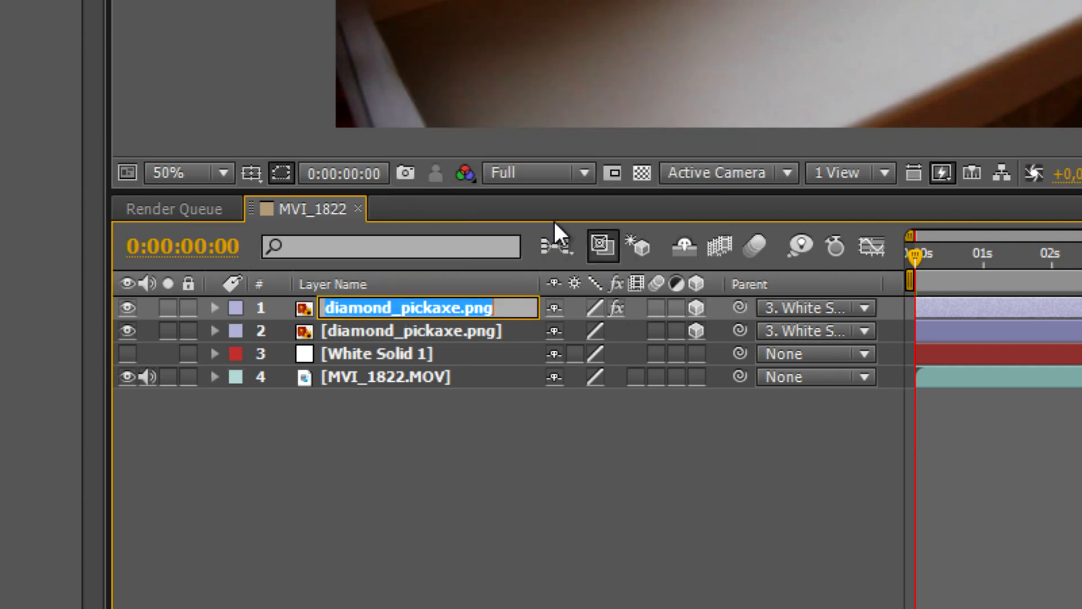
pyautogui.write('shadow')
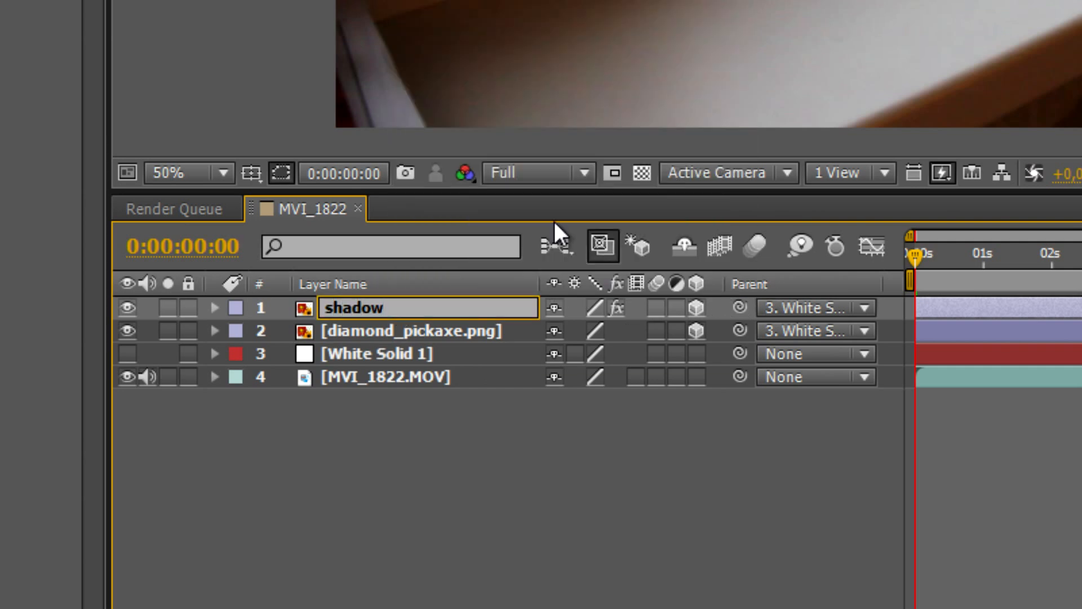
pyautogui.click(431, 564)
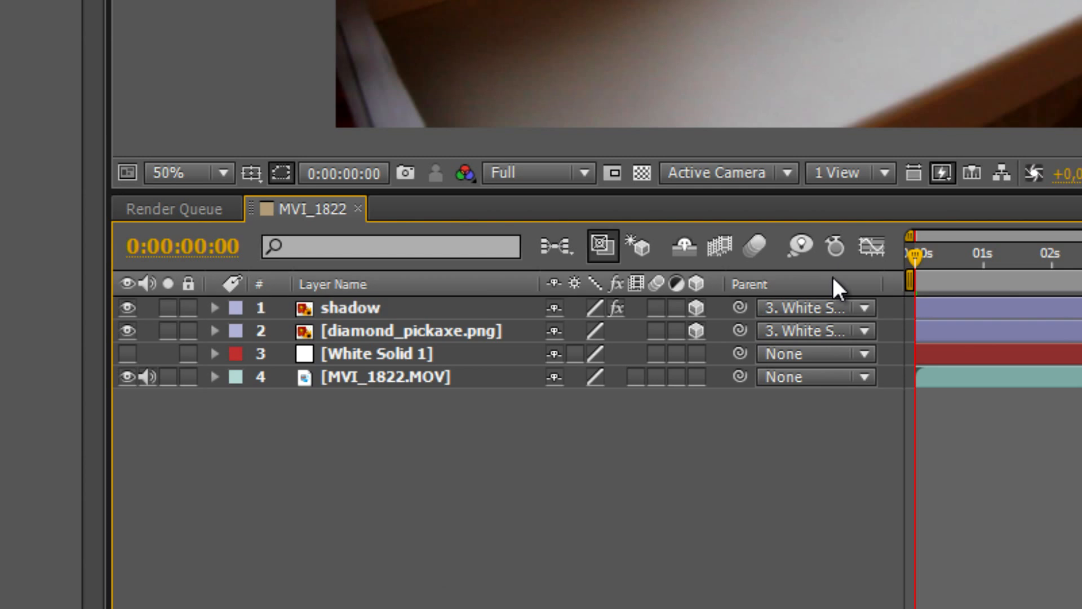
pyautogui.moveTo(922, 258); pyautogui.dragTo(1050, 262)
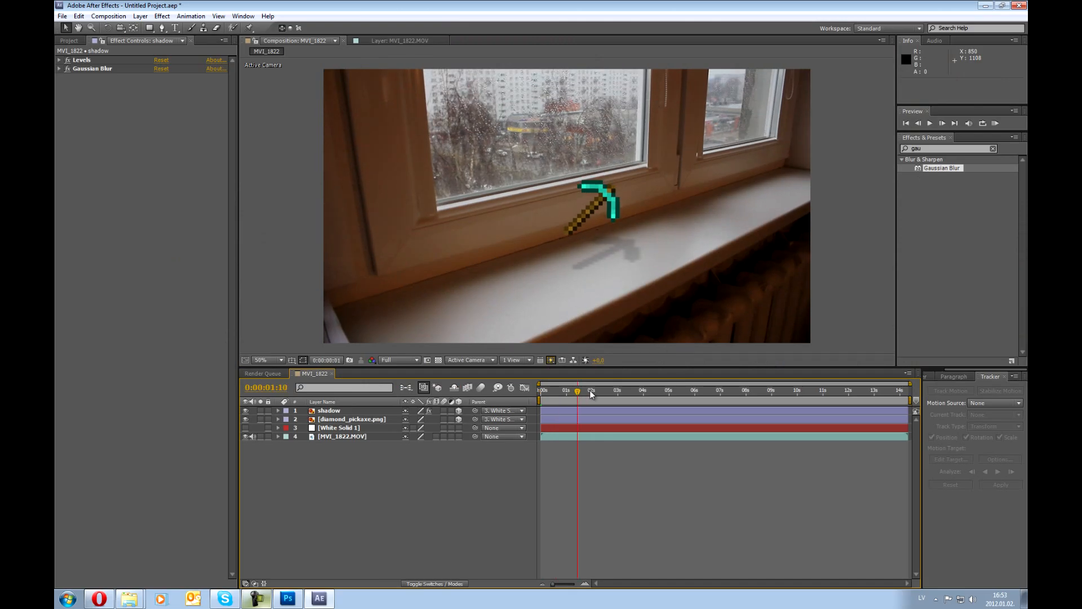
pyautogui.moveTo(592, 393); pyautogui.dragTo(538, 398)
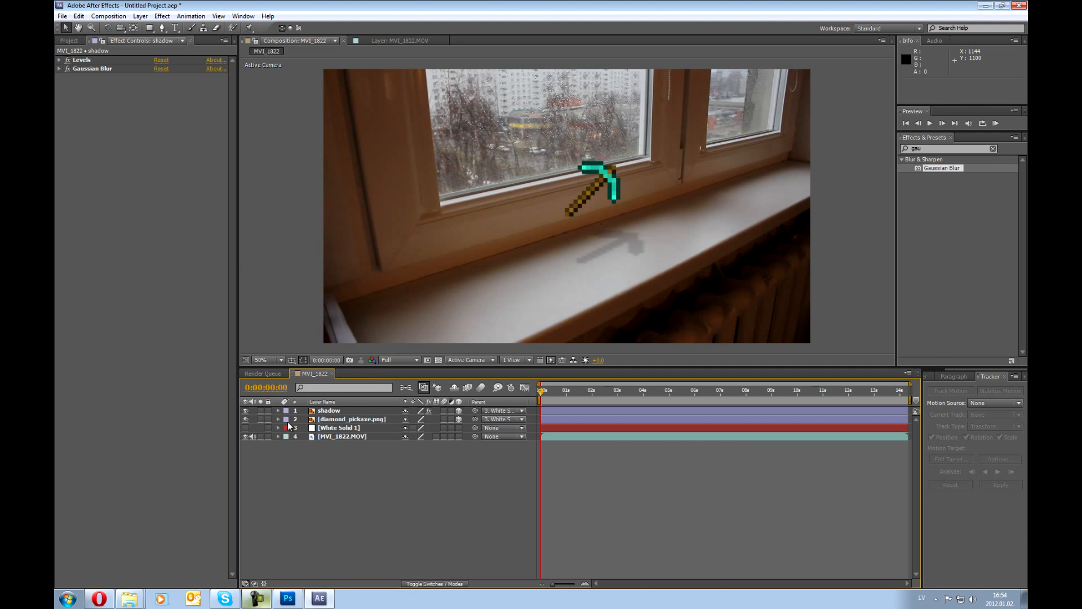
# Step: Expand the shadow layer's transform properties and set a Scale keyframe at 0:00:00:00
pyautogui.click(327, 410)
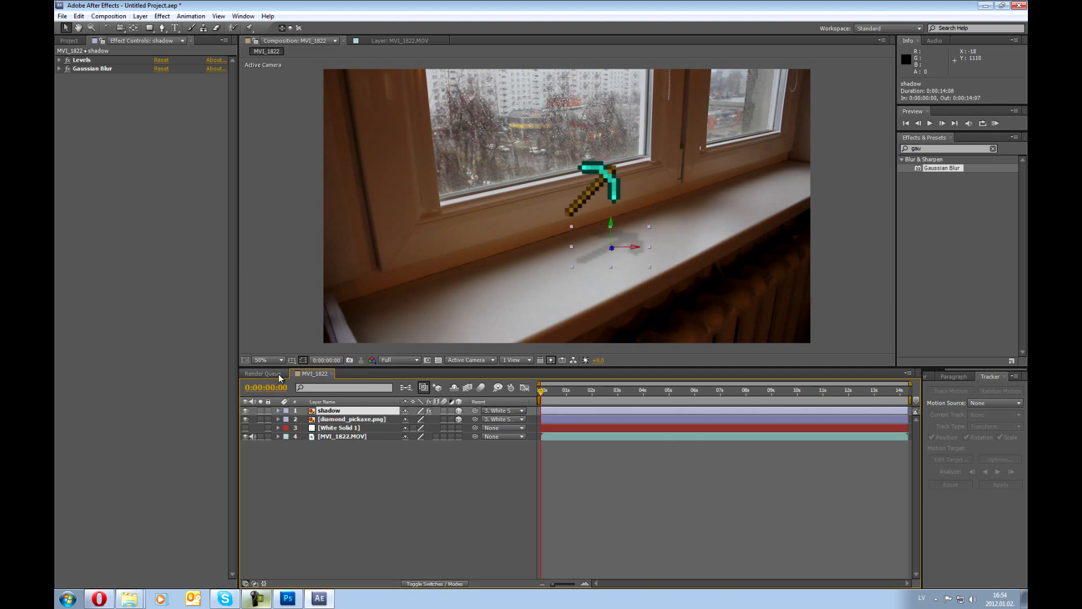
pyautogui.click(278, 411)
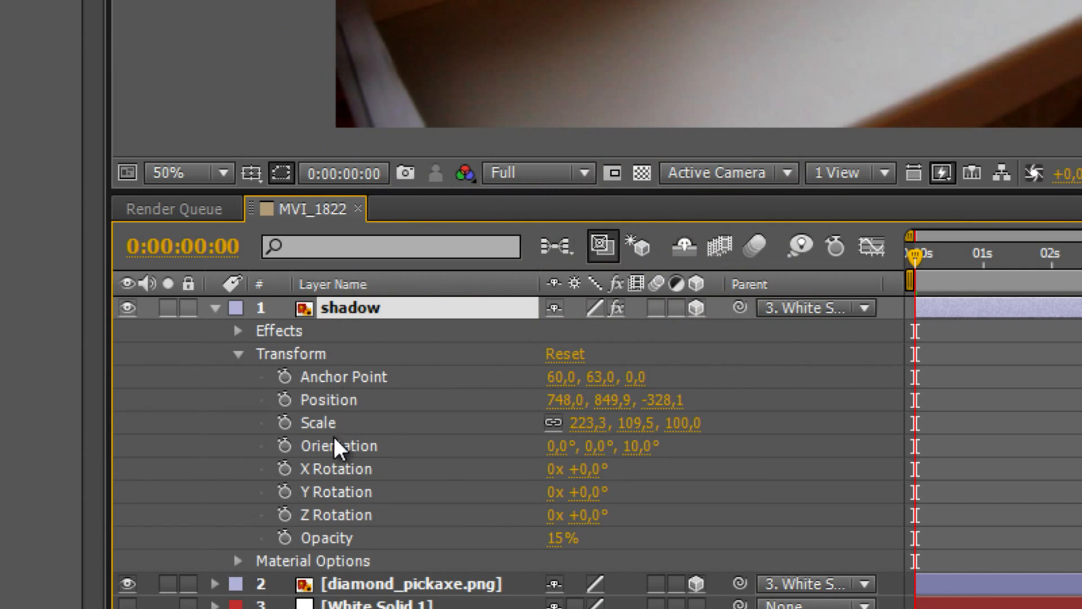
pyautogui.click(318, 422)
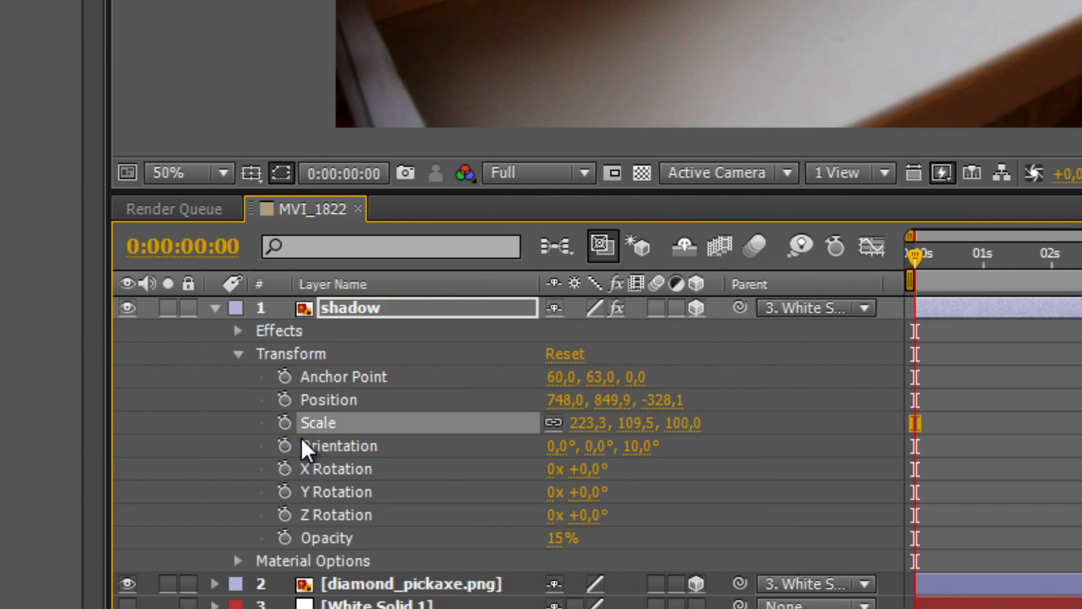
pyautogui.click(284, 422)
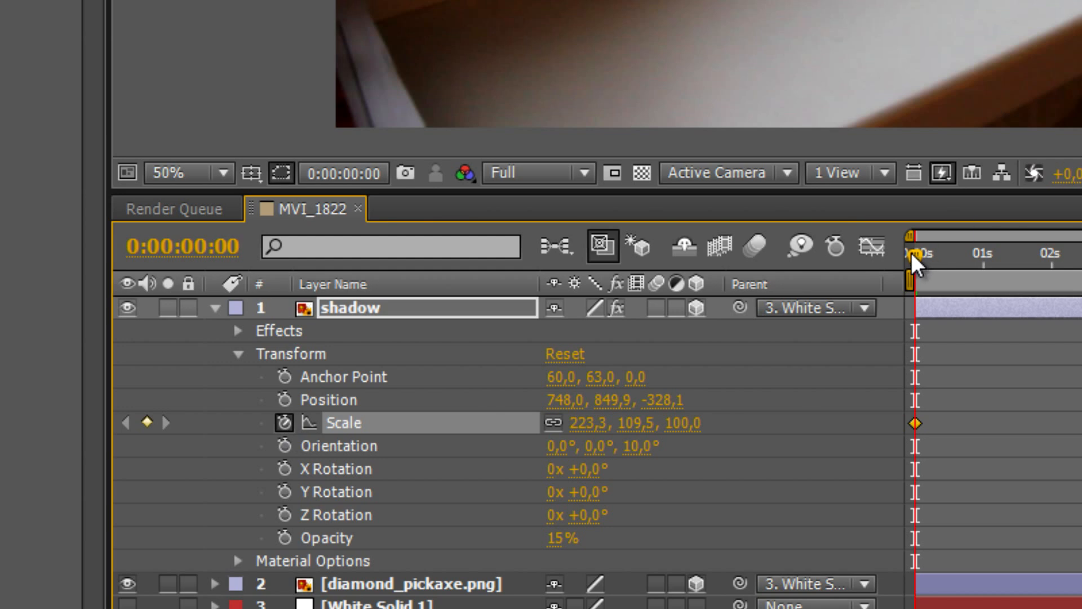
# Step: Shift the shadow slightly to the left and down on the windowsill beneath the pickaxe, and deselect it
pyautogui.click(819, 11)
pyautogui.click(819, 12)
pyautogui.moveTo(636, 247); pyautogui.dragTo(611, 227)
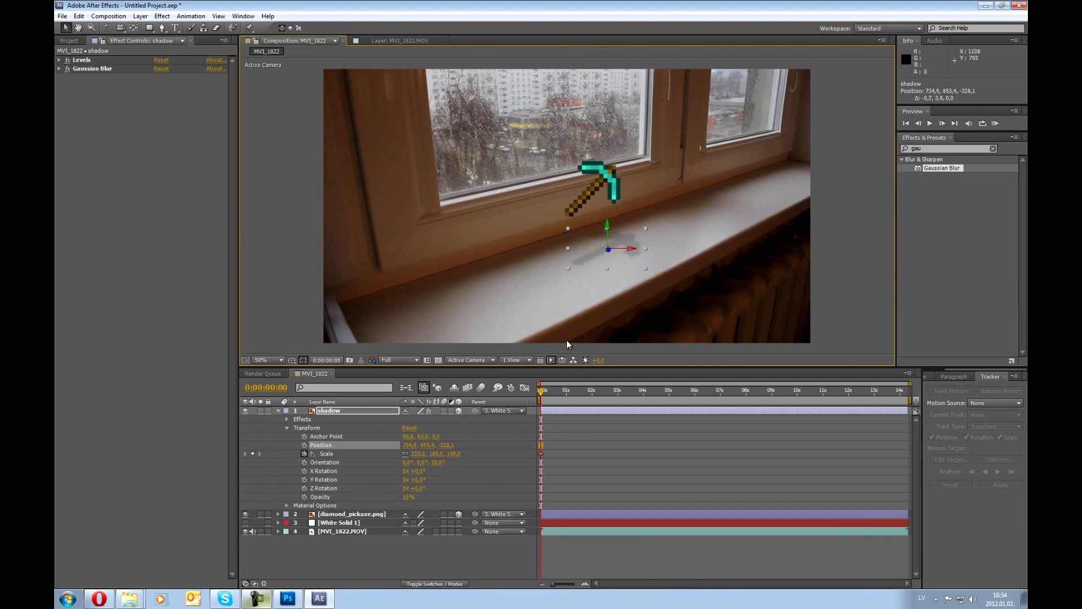
pyautogui.click(810, 292)
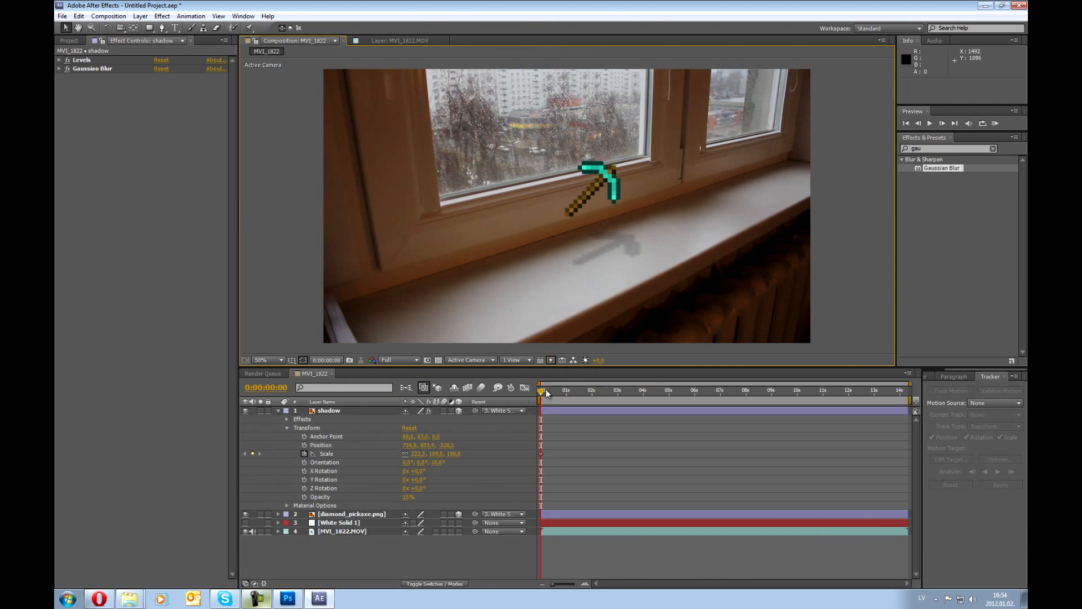
# Step: Add a second Scale keyframe to the shadow at 0:00:01:00 with about 183.3, 89.9, 82.1%, and scrub through the change
pyautogui.moveTo(542, 393); pyautogui.dragTo(568, 401)
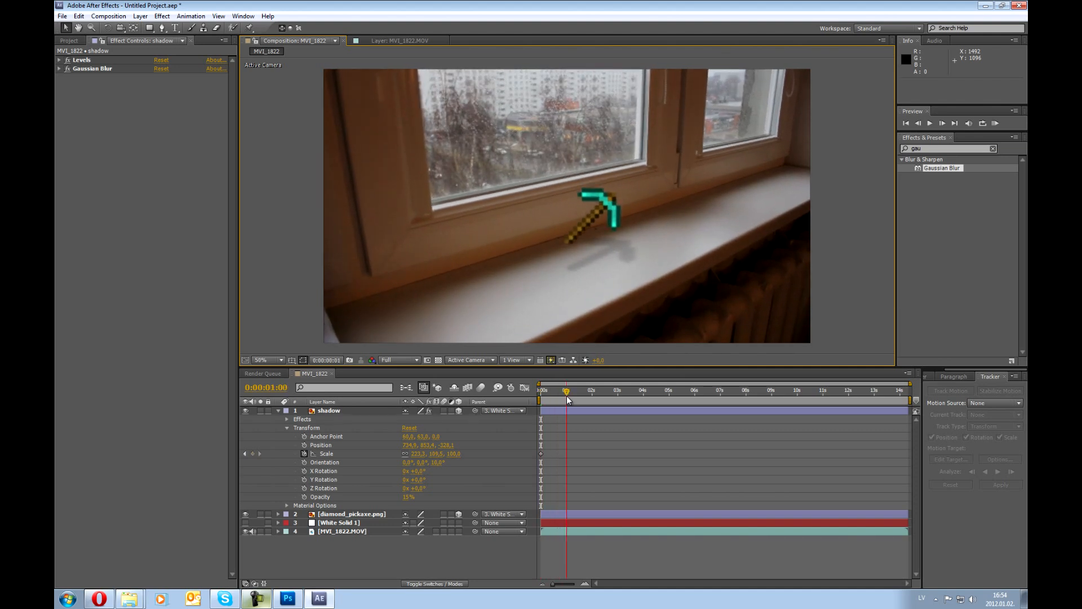
pyautogui.moveTo(438, 461); pyautogui.dragTo(405, 457)
pyautogui.press('Home')
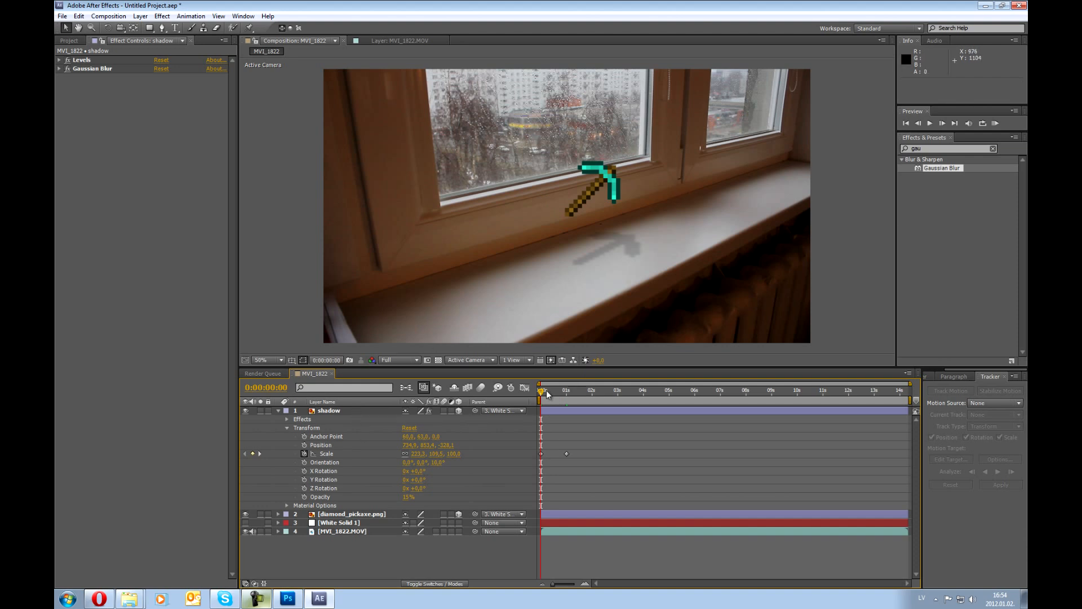
pyautogui.moveTo(543, 391); pyautogui.dragTo(568, 395)
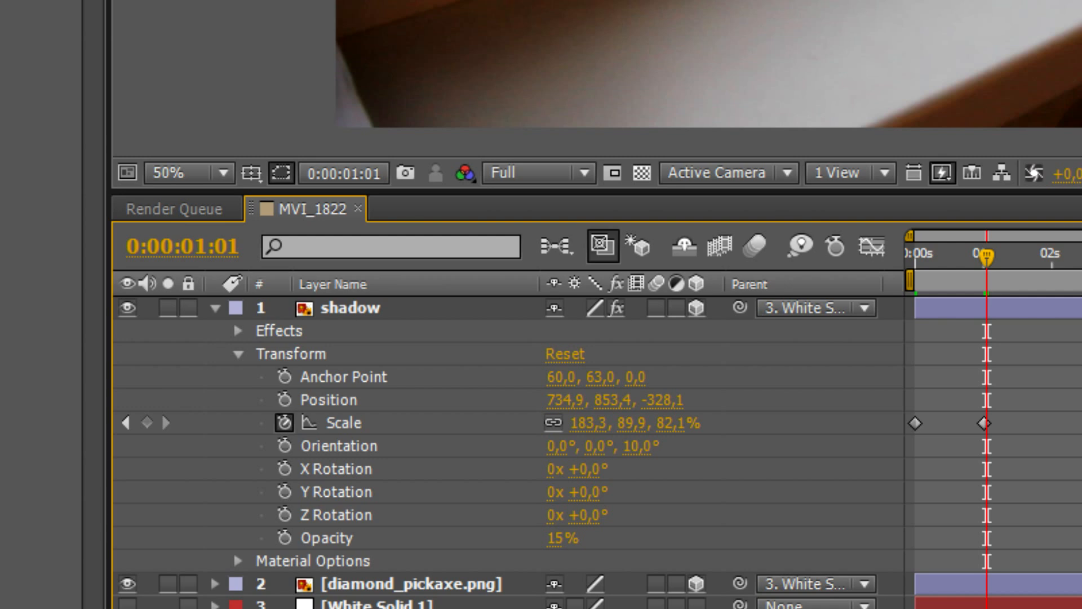
# Step: Copy the shadow's two Scale keyframes and paste the pair at about 2, 4 and 6 seconds
pyautogui.click(984, 422)
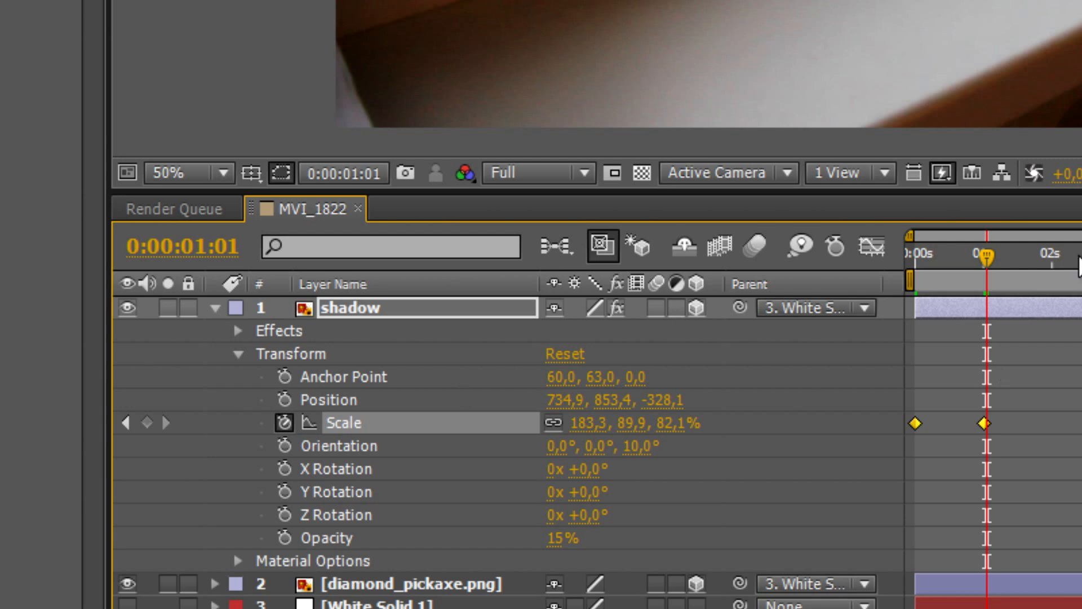
pyautogui.moveTo(998, 282); pyautogui.dragTo(1081, 262)
pyautogui.hotkey('ctrl', 'v')
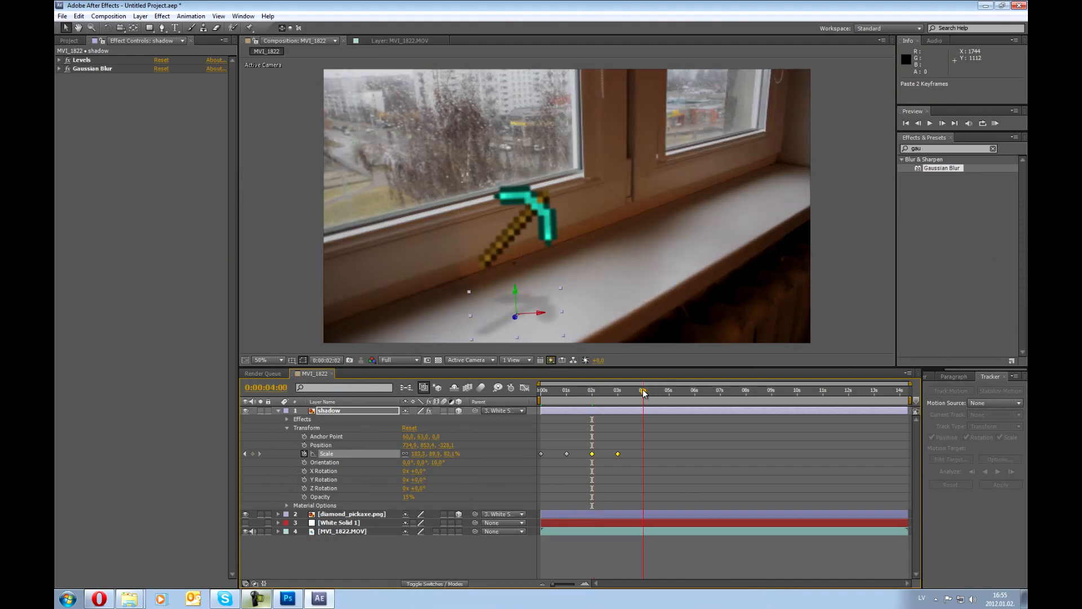
pyautogui.moveTo(643, 393); pyautogui.dragTo(644, 392)
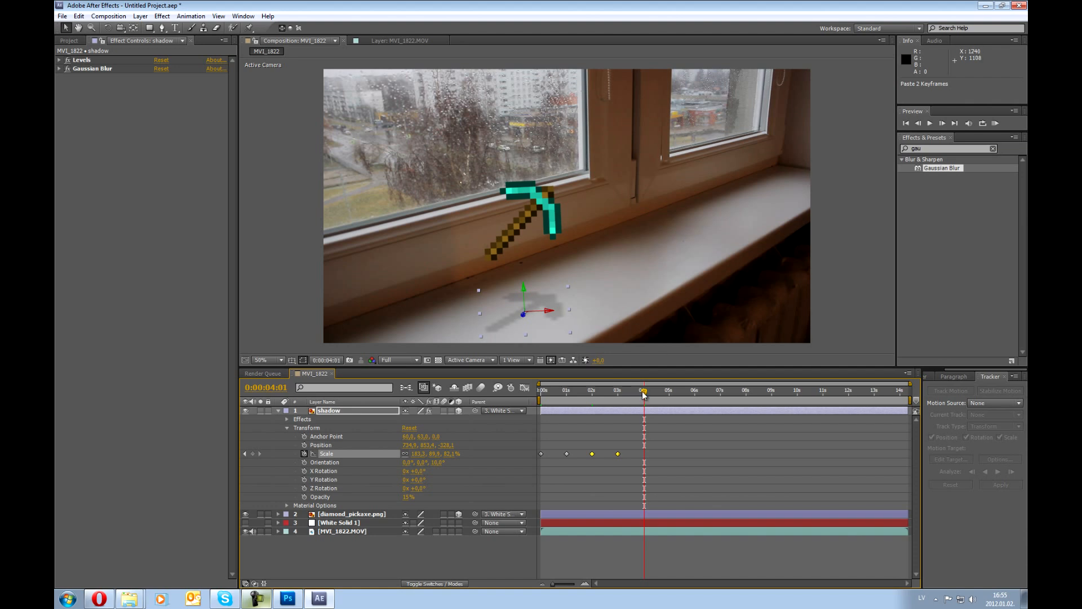
pyautogui.hotkey('ctrl', 'v')
pyautogui.moveTo(644, 390); pyautogui.dragTo(695, 396)
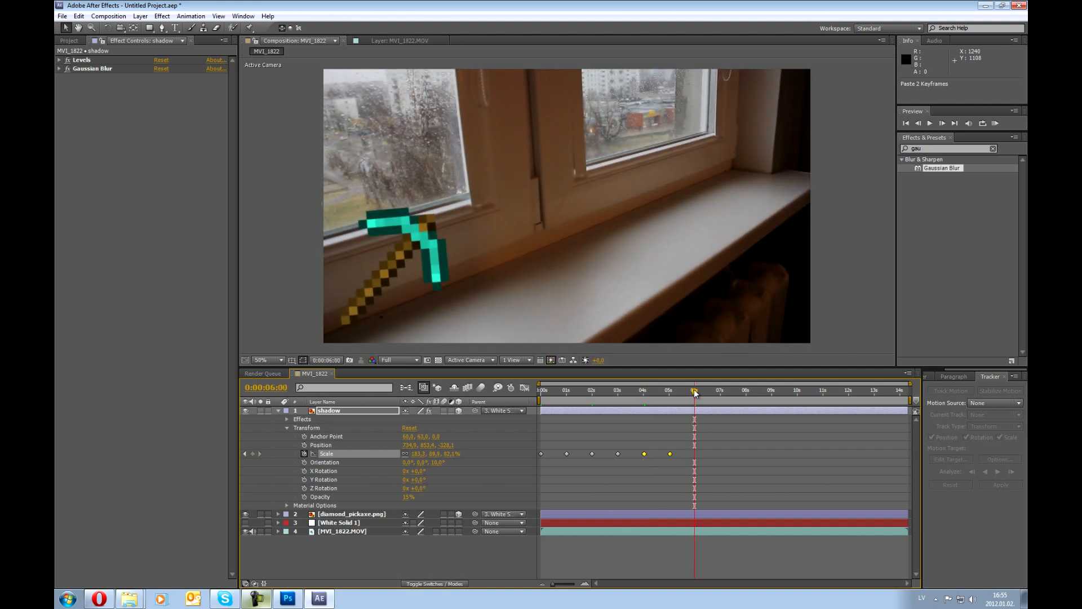
pyautogui.hotkey('ctrl', 'v')
# Step: Continue pasting the shadow's Scale keyframe pair at about 8, 10, 12 and 14 seconds
pyautogui.moveTo(695, 392); pyautogui.dragTo(746, 393)
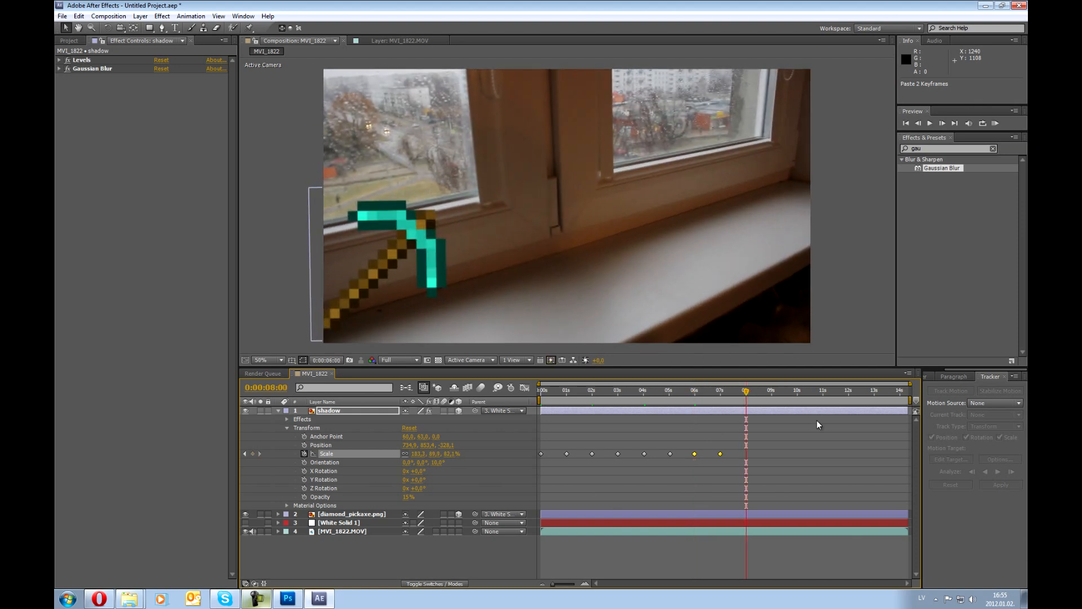
pyautogui.hotkey('ctrl', 'v')
pyautogui.click(813, 392)
pyautogui.moveTo(812, 393); pyautogui.dragTo(798, 395)
pyautogui.hotkey('ctrl', 'v')
pyautogui.moveTo(798, 393); pyautogui.dragTo(848, 391)
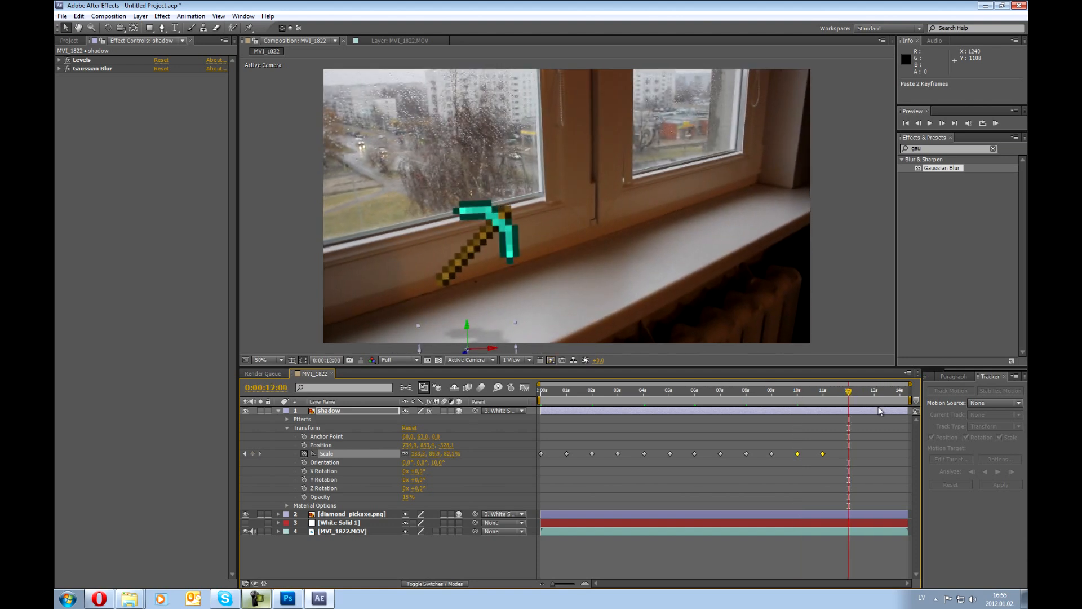
pyautogui.hotkey('ctrl', 'v')
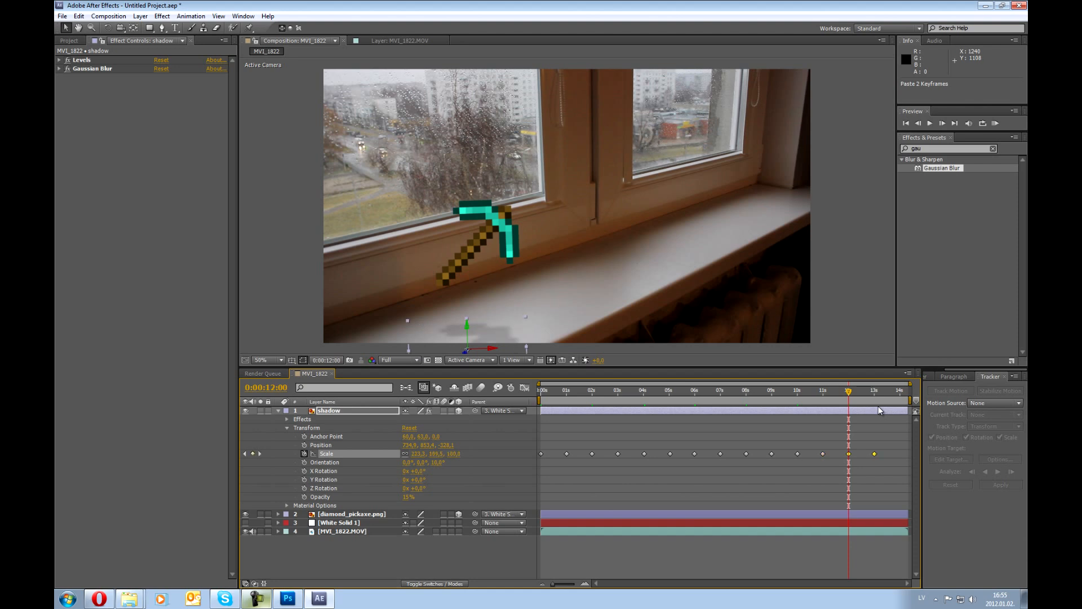
pyautogui.moveTo(851, 393); pyautogui.dragTo(902, 395)
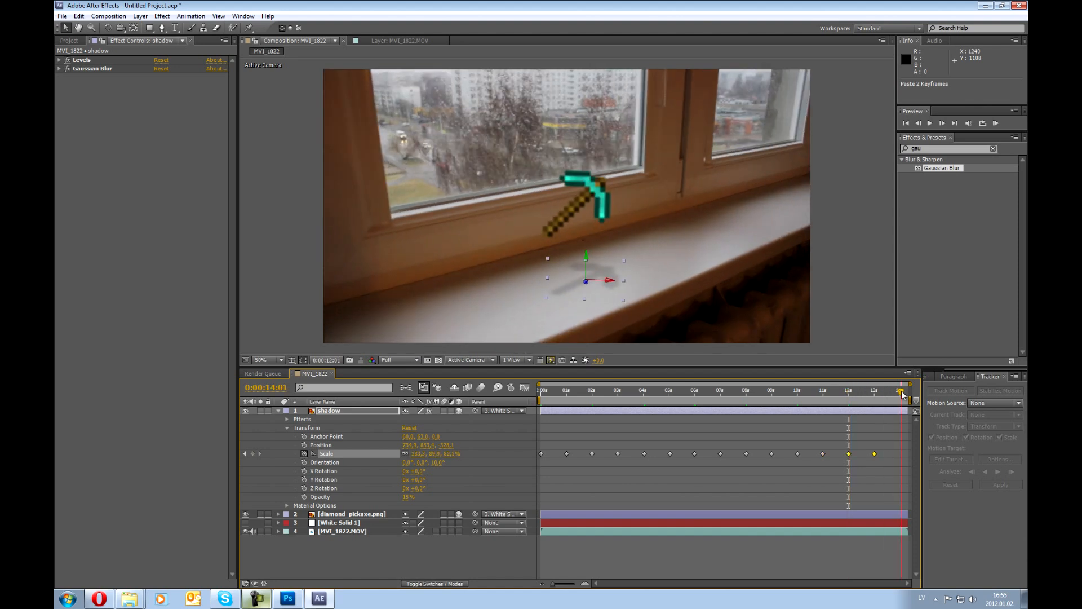
pyautogui.hotkey('ctrl', 'v')
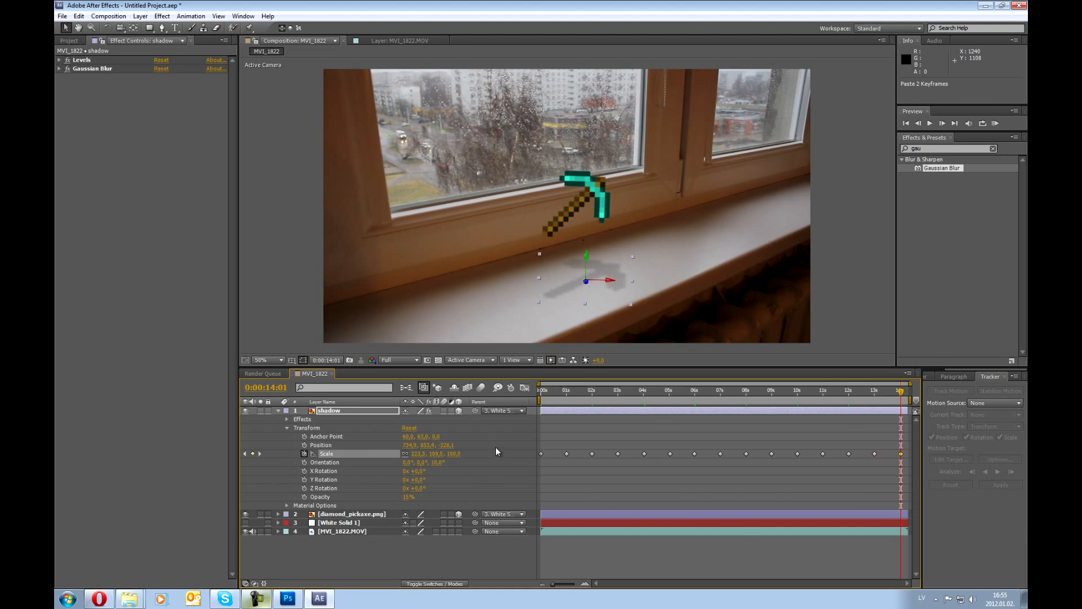
# Step: Collapse the shadow layer's properties and preview the animation from the beginning
pyautogui.click(279, 410)
pyautogui.press('Home')
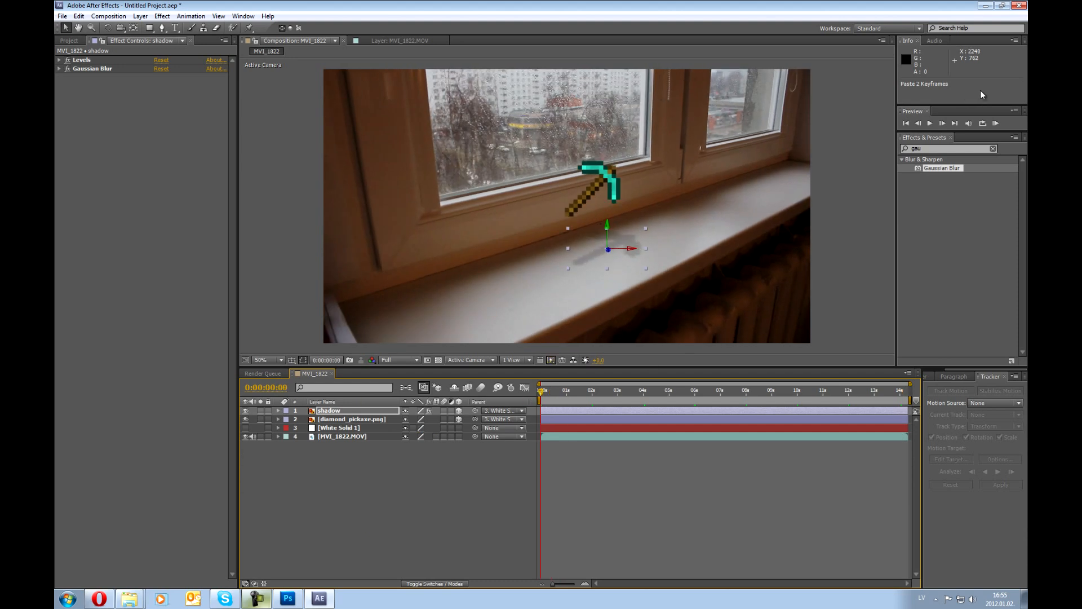
pyautogui.click(995, 123)
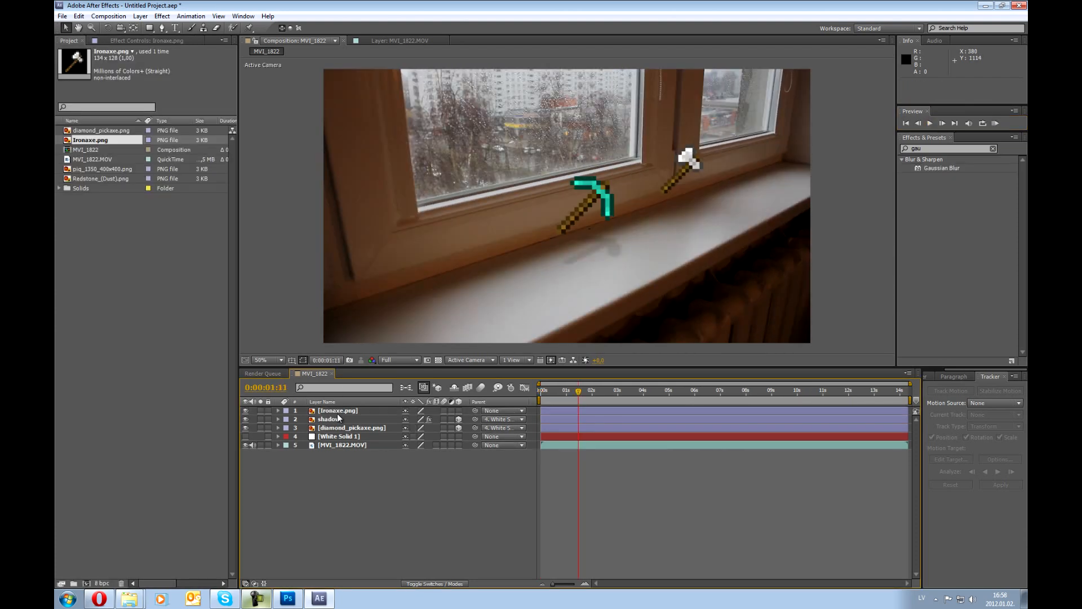
# Step: Remove the existing Ironaxe.png layer and place the image anew beside the second window at about 1420, 422
pyautogui.click(389, 412)
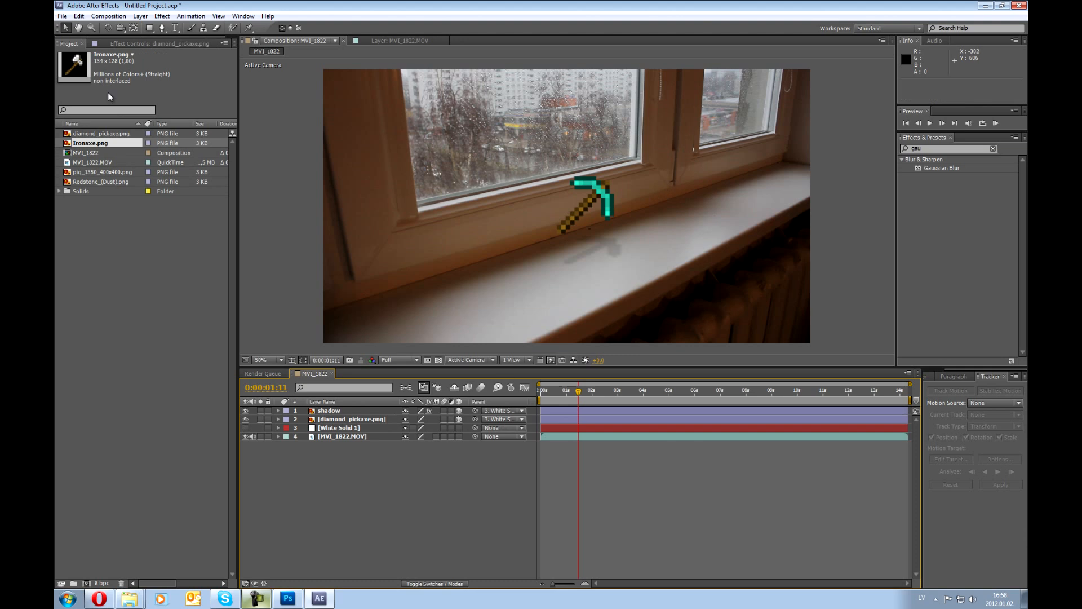
pyautogui.moveTo(81, 143); pyautogui.dragTo(693, 170)
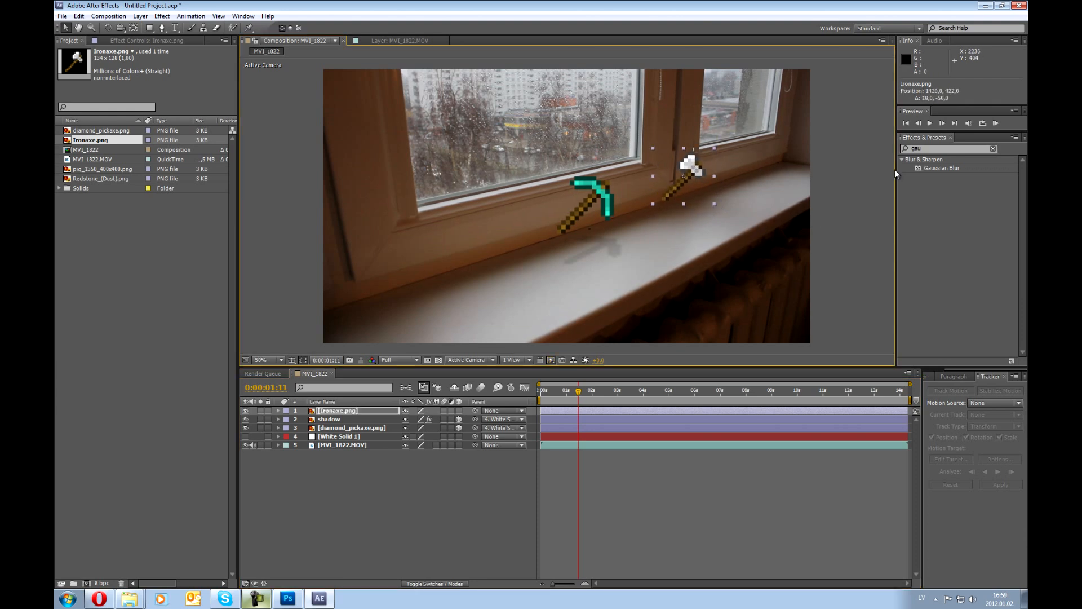
pyautogui.click(850, 179)
# Step: Expand the Ironaxe.png layer's transform properties and make it a 3D layer
pyautogui.click(338, 410)
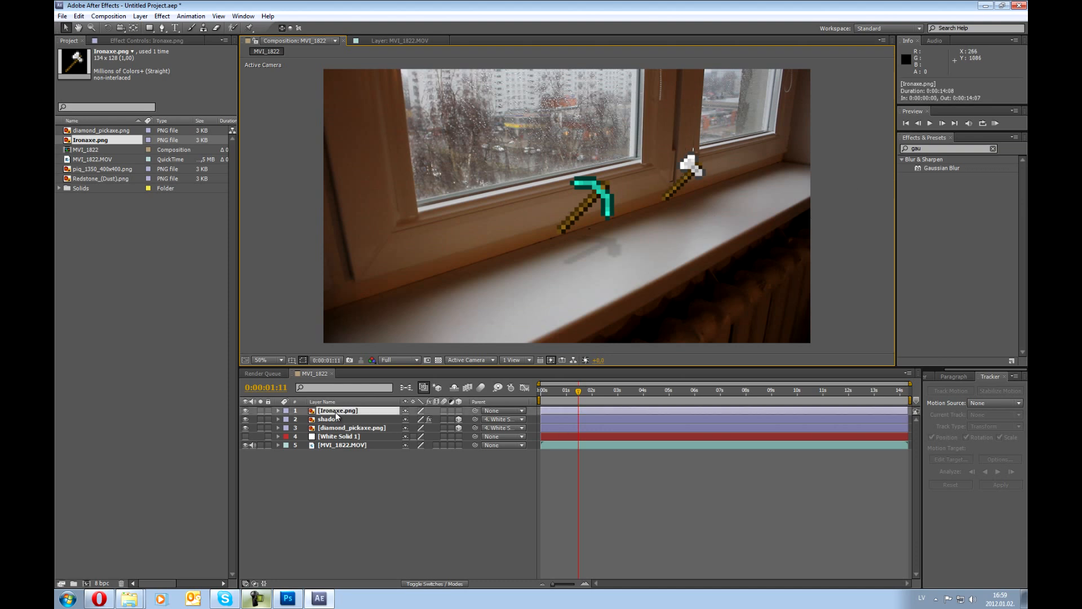
pyautogui.click(278, 410)
pyautogui.click(283, 418)
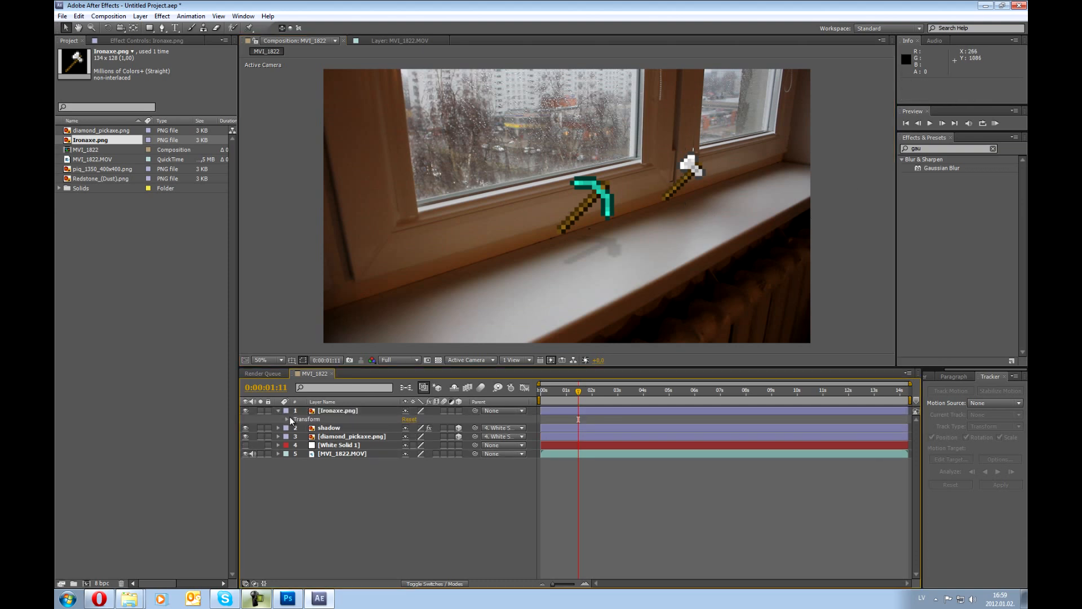
pyautogui.click(288, 418)
pyautogui.click(705, 154)
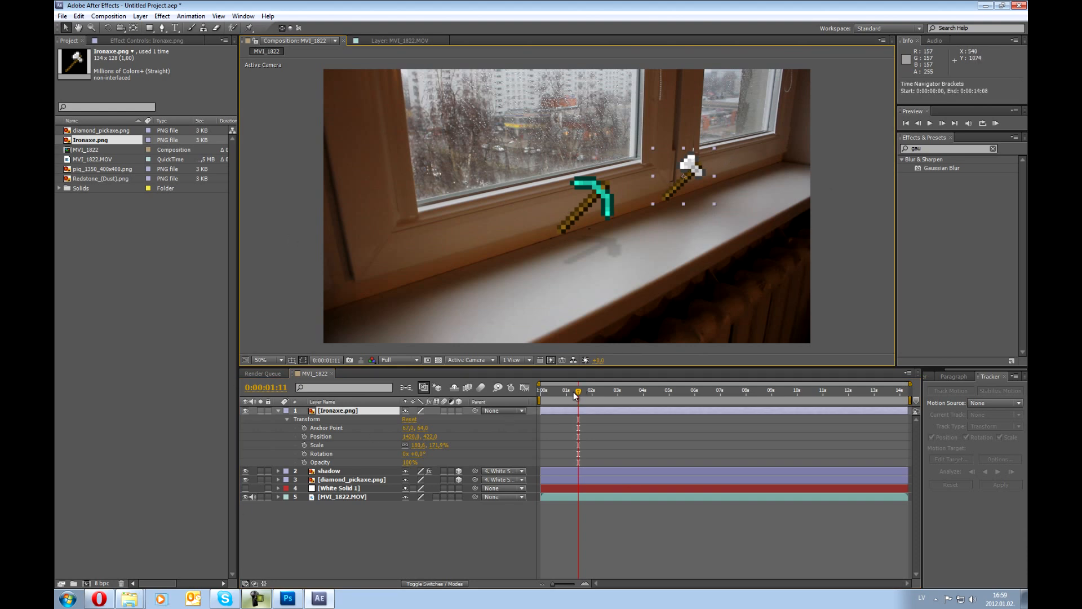
pyautogui.click(459, 411)
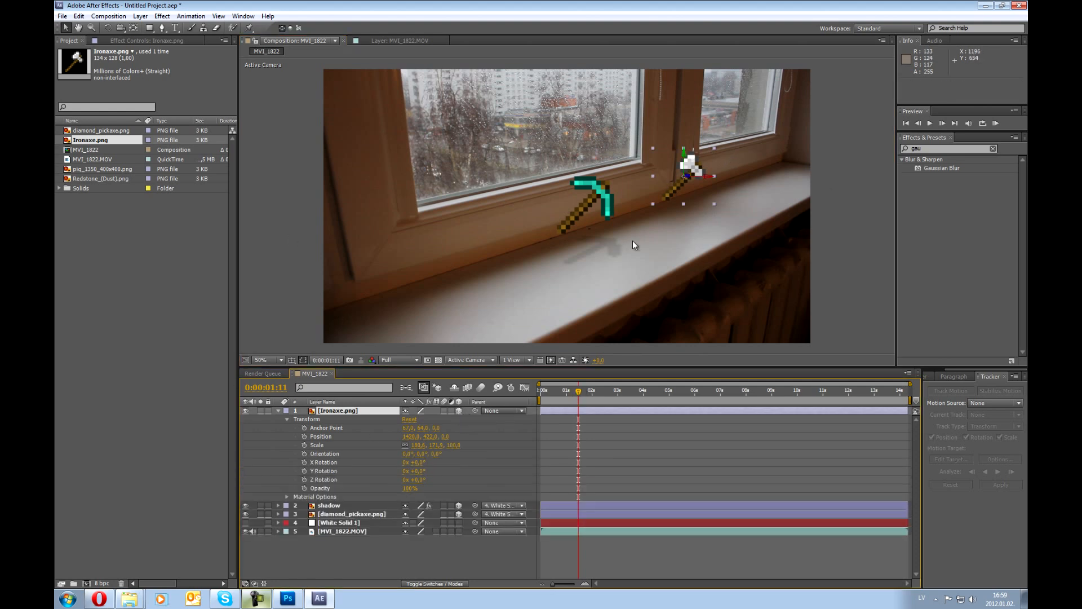
pyautogui.click(840, 230)
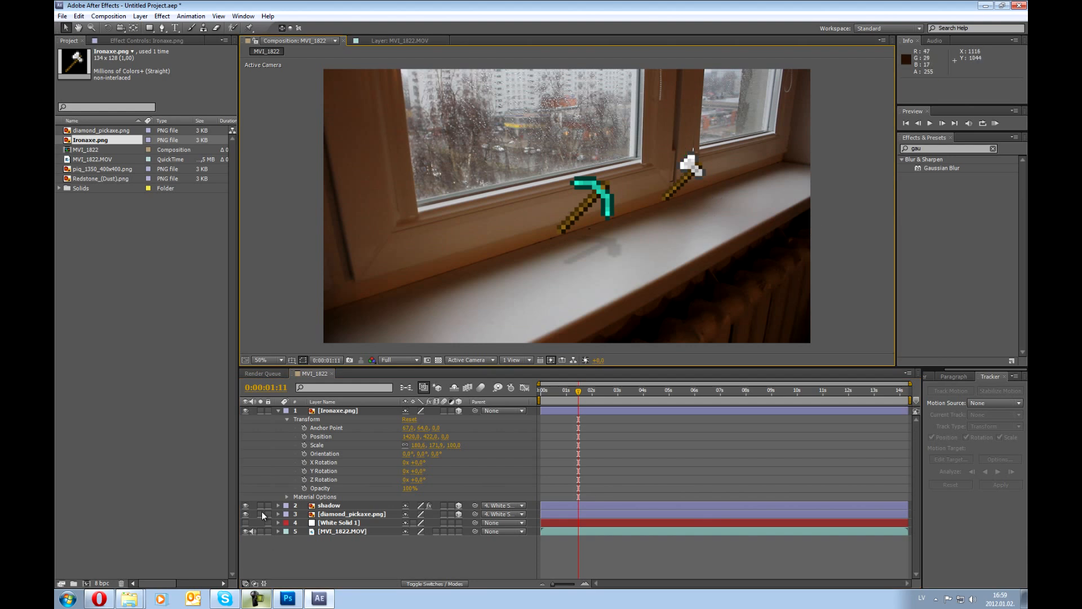
# Step: Keyframe the Ironaxe.png Position at 1446, 449, 0 on 0:00:00:00 and at 1446, 404, 0 on 0:00:01:00
pyautogui.click(321, 436)
pyautogui.moveTo(578, 391); pyautogui.dragTo(535, 397)
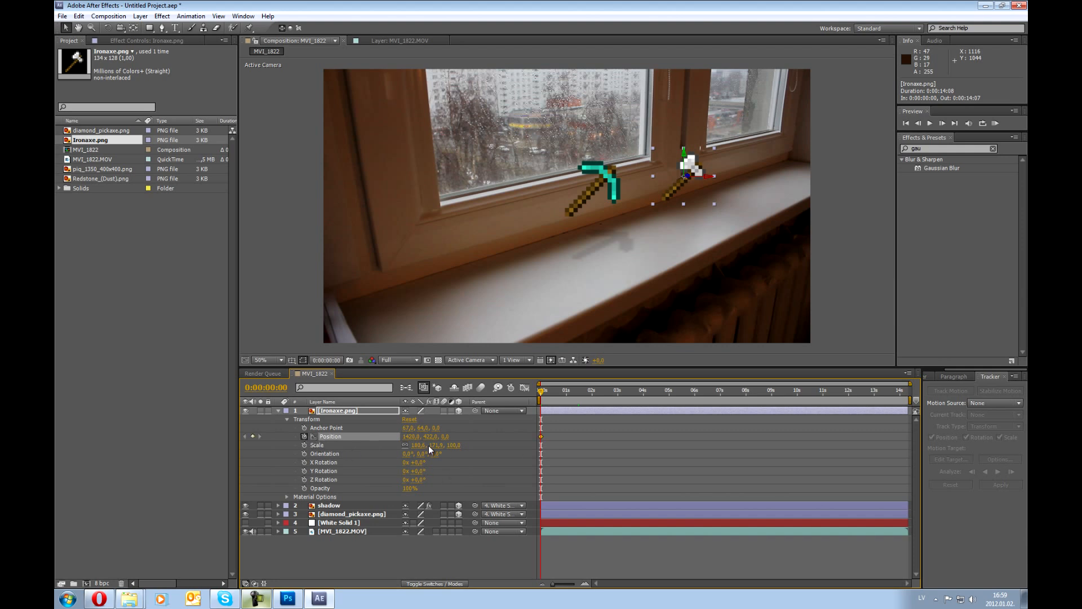
pyautogui.moveTo(430, 438); pyautogui.dragTo(446, 437)
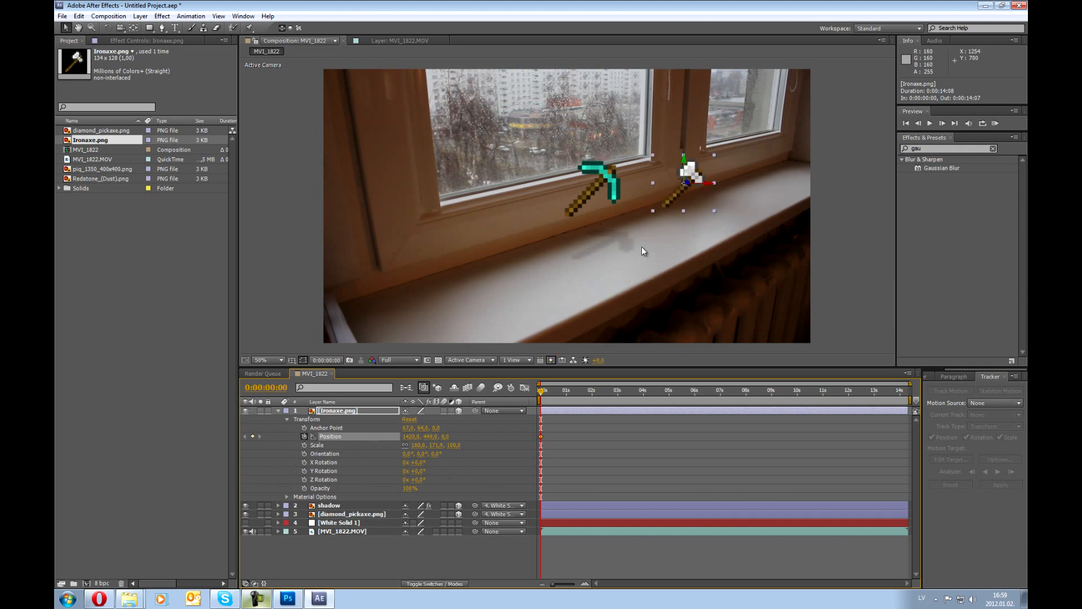
pyautogui.moveTo(704, 184); pyautogui.dragTo(712, 185)
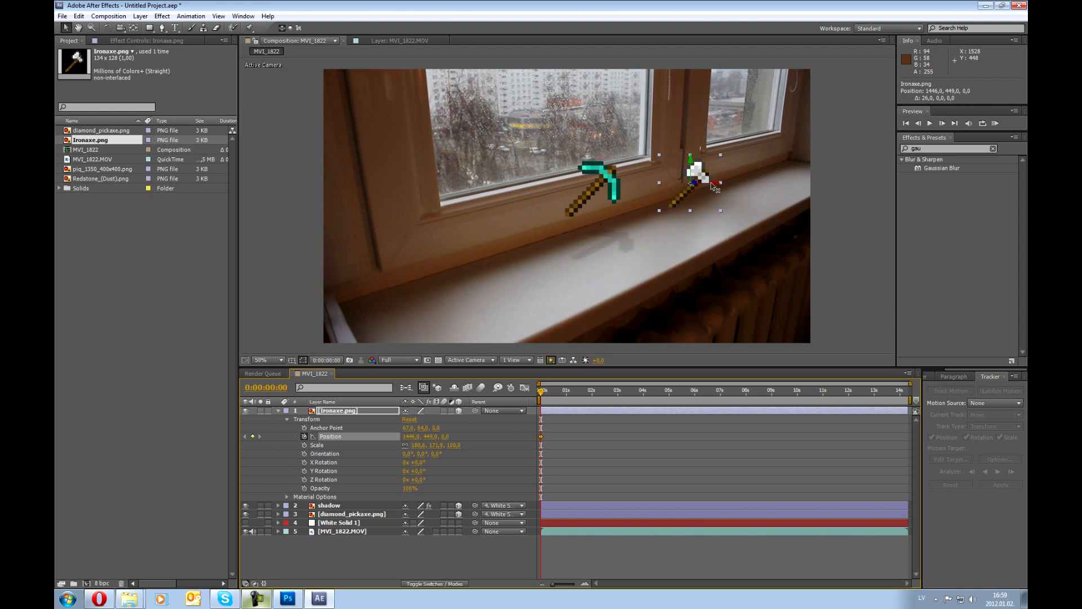
pyautogui.moveTo(544, 395); pyautogui.dragTo(567, 394)
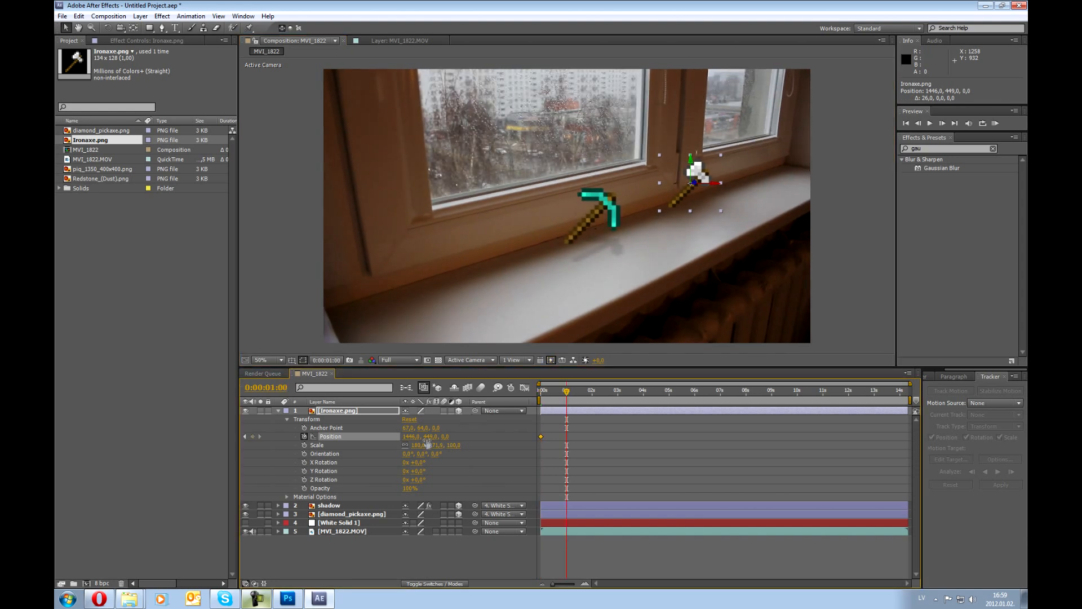
pyautogui.moveTo(427, 437); pyautogui.dragTo(389, 451)
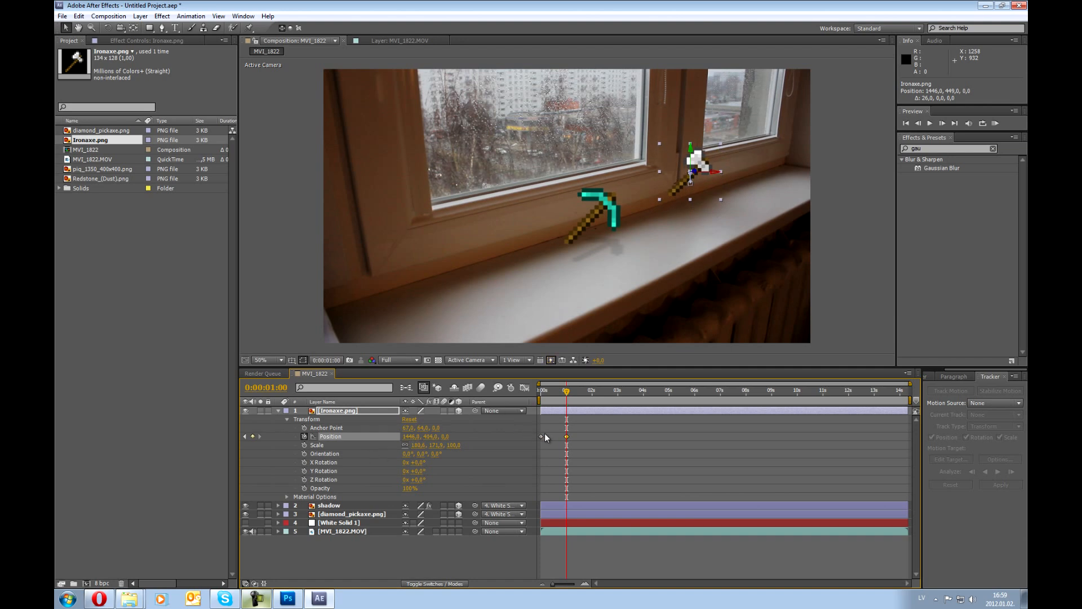
# Step: Copy the axe's two Position keyframes and paste the pair at about 2, 4, 6 and 8 seconds
pyautogui.click(541, 436)
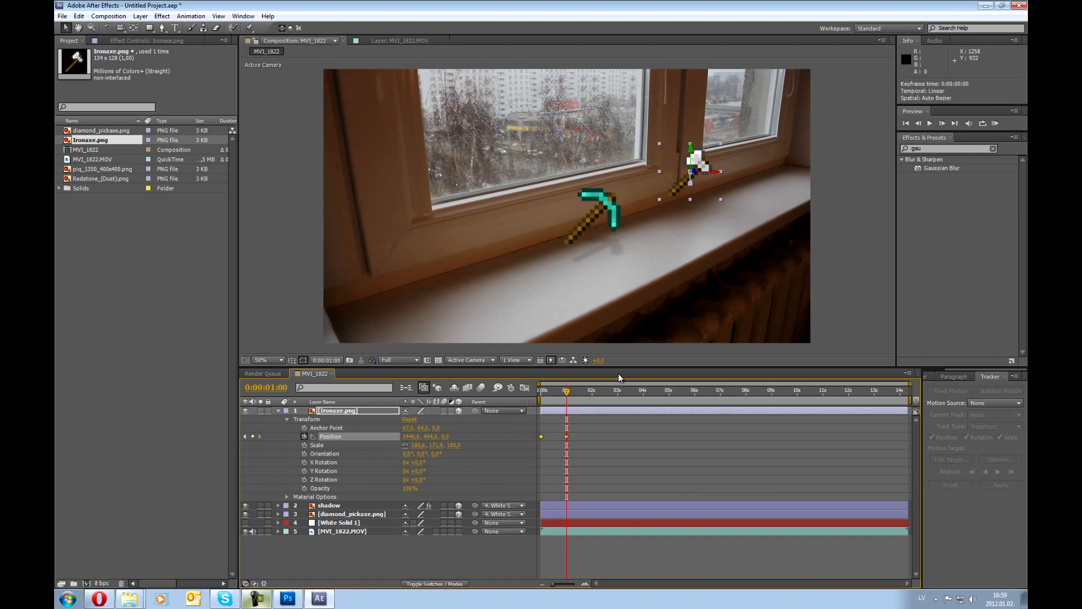
pyautogui.hotkey('ctrl', 'c')
pyautogui.click(590, 392)
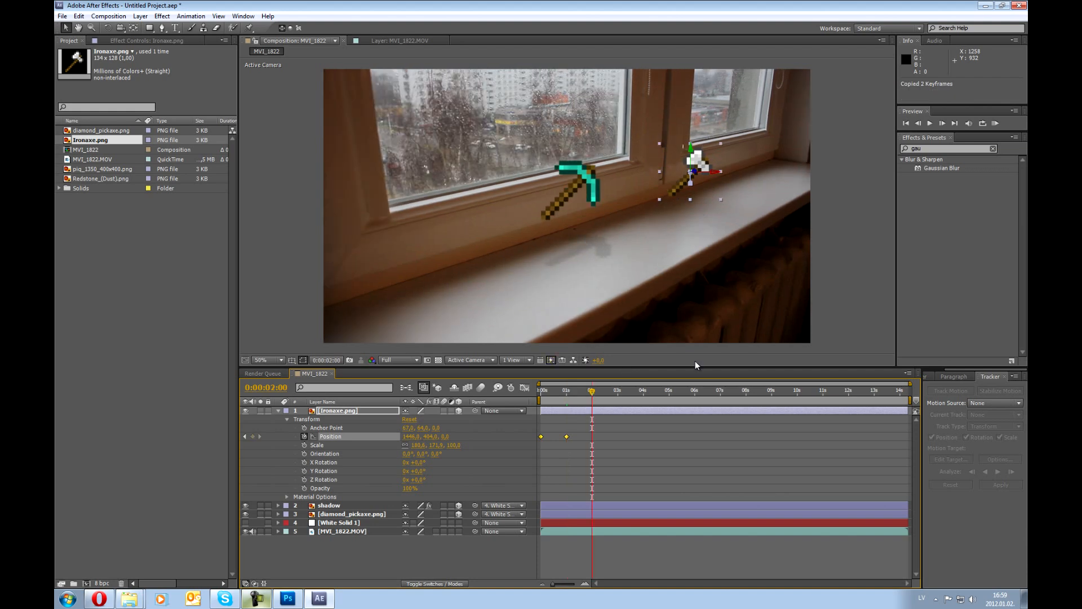
pyautogui.hotkey('ctrl', 'v')
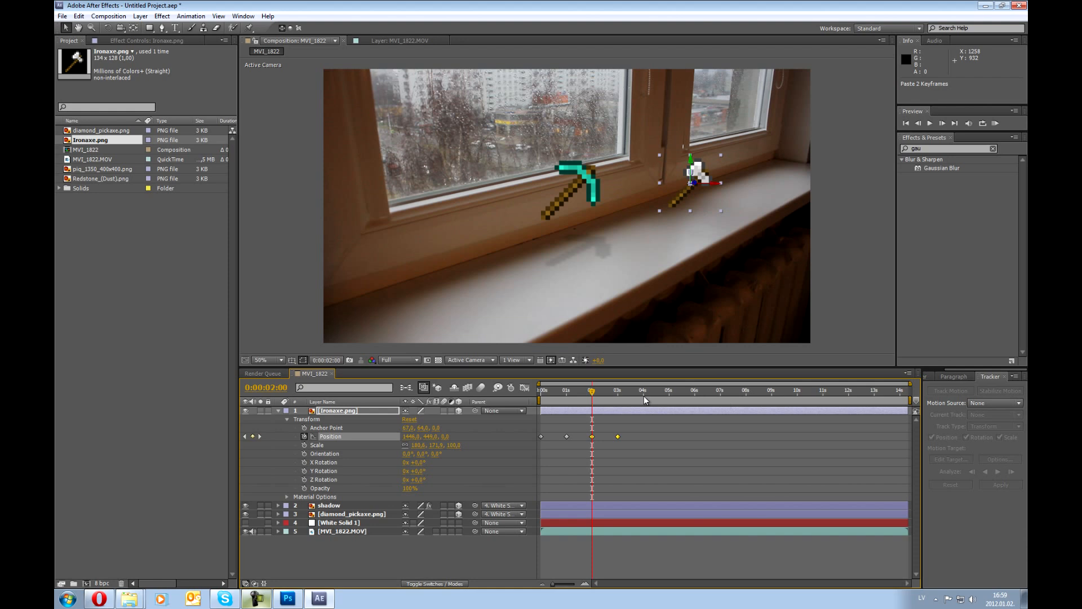
pyautogui.click(644, 388)
pyautogui.hotkey('ctrl', 'v')
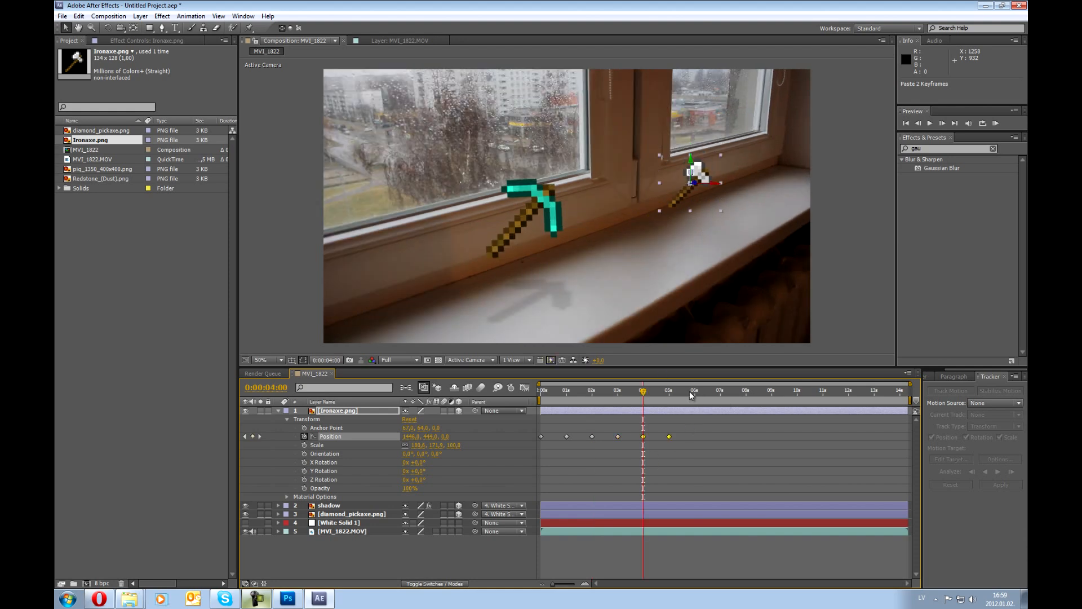
pyautogui.click(692, 389)
pyautogui.click(693, 390)
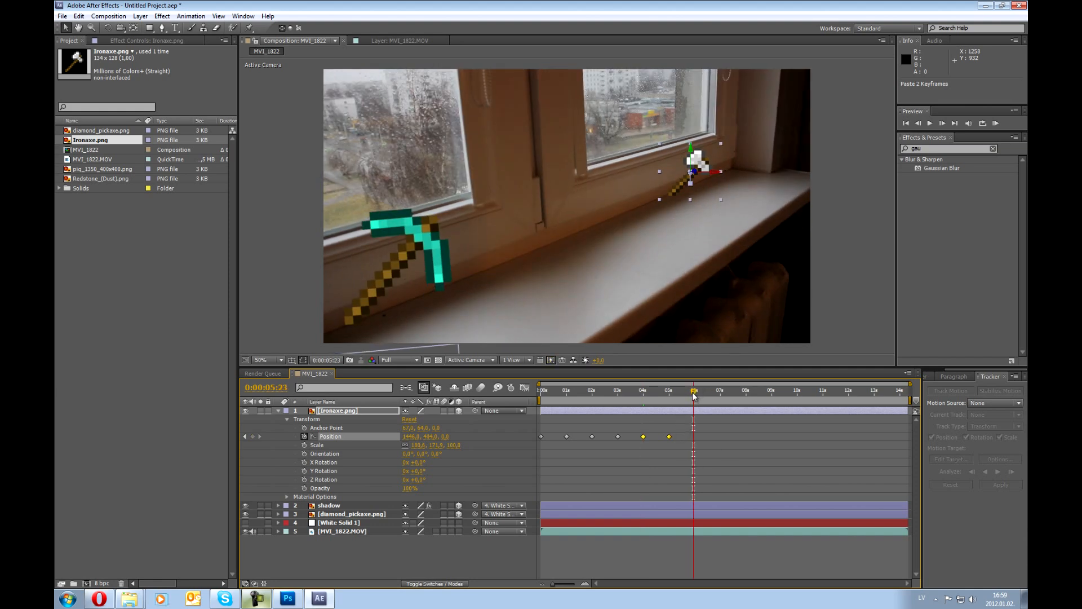
pyautogui.click(695, 395)
pyautogui.hotkey('ctrl', 'v')
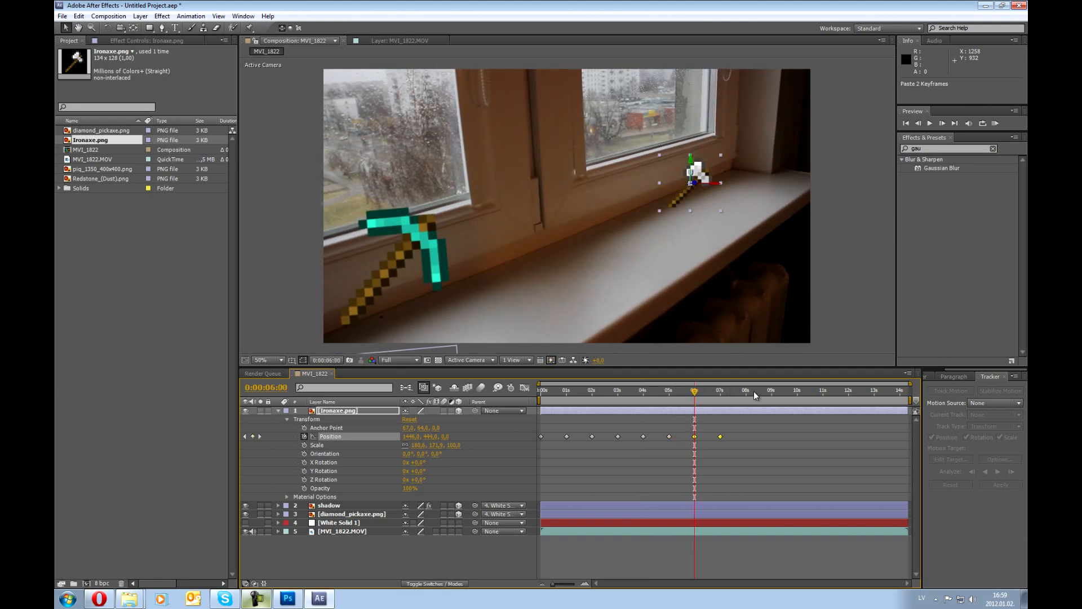
pyautogui.click(747, 390)
pyautogui.hotkey('ctrl', 'v')
pyautogui.click(796, 390)
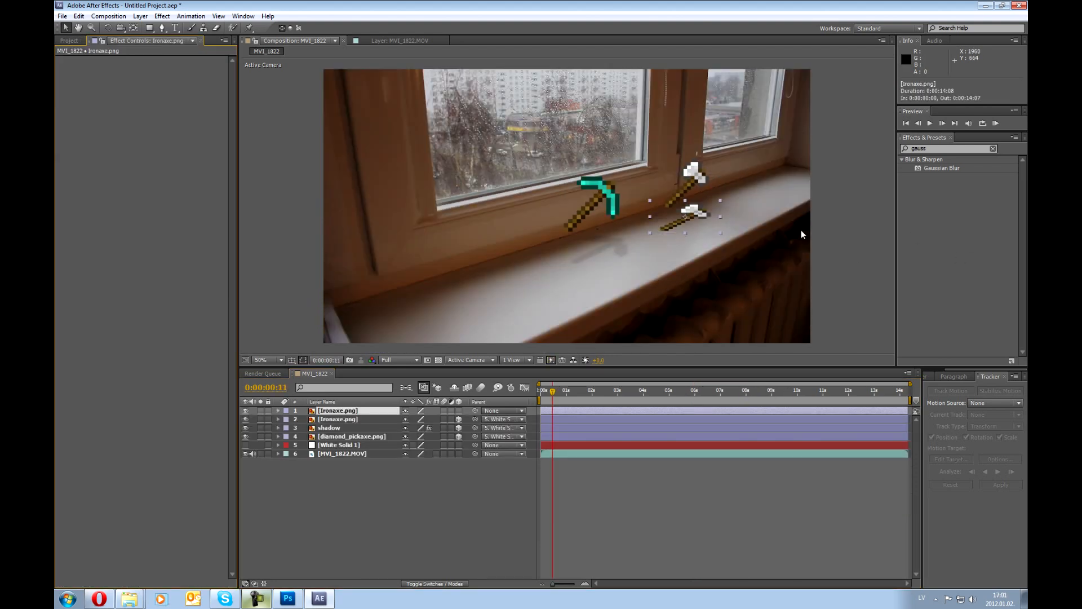
# Step: Delete the flattened, unparented Ironaxe.png copy beneath the floating axe and bring up the project's list of files
pyautogui.click(703, 214)
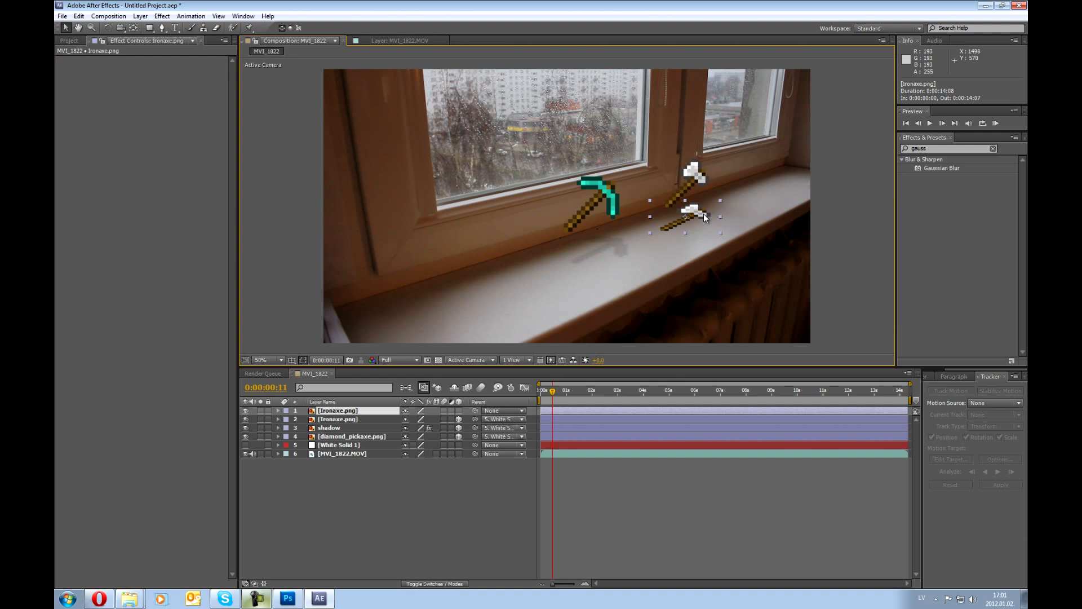
pyautogui.press('Delete')
pyautogui.click(70, 40)
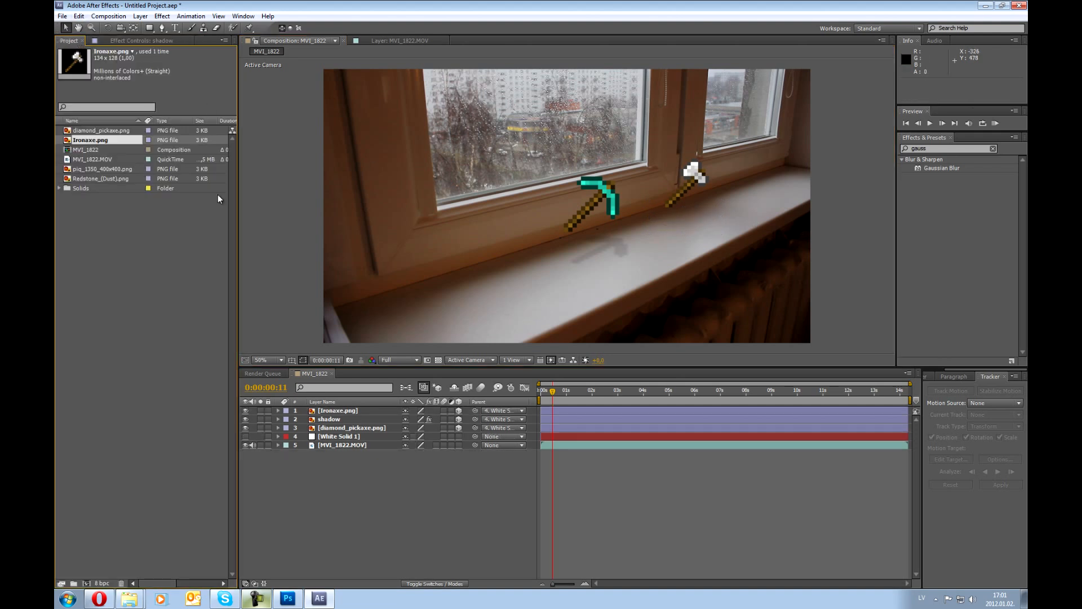
# Step: Place a second Ironaxe.png, flattened, on the windowsill beneath the floating axe and copy the shadow layer's Levels and Gaussian Blur effects onto it
pyautogui.moveTo(87, 144); pyautogui.dragTo(721, 212)
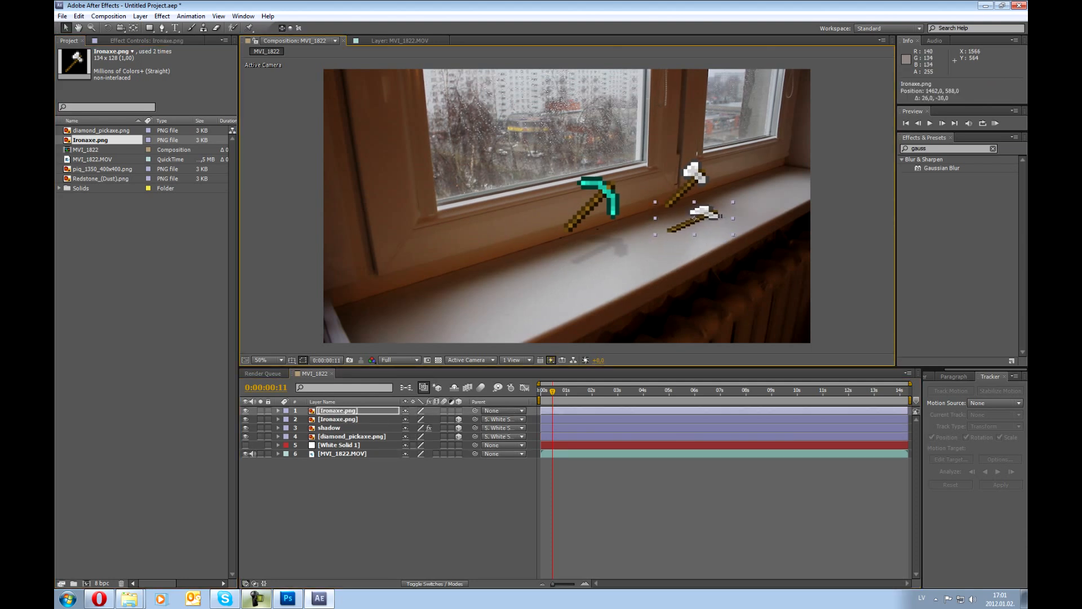
pyautogui.click(808, 240)
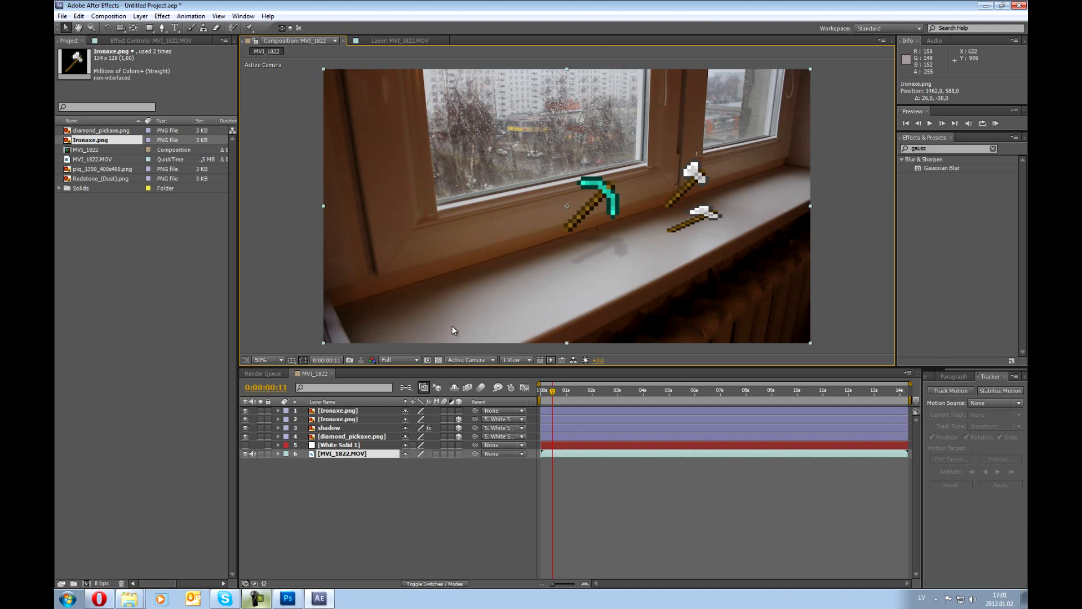
pyautogui.click(343, 428)
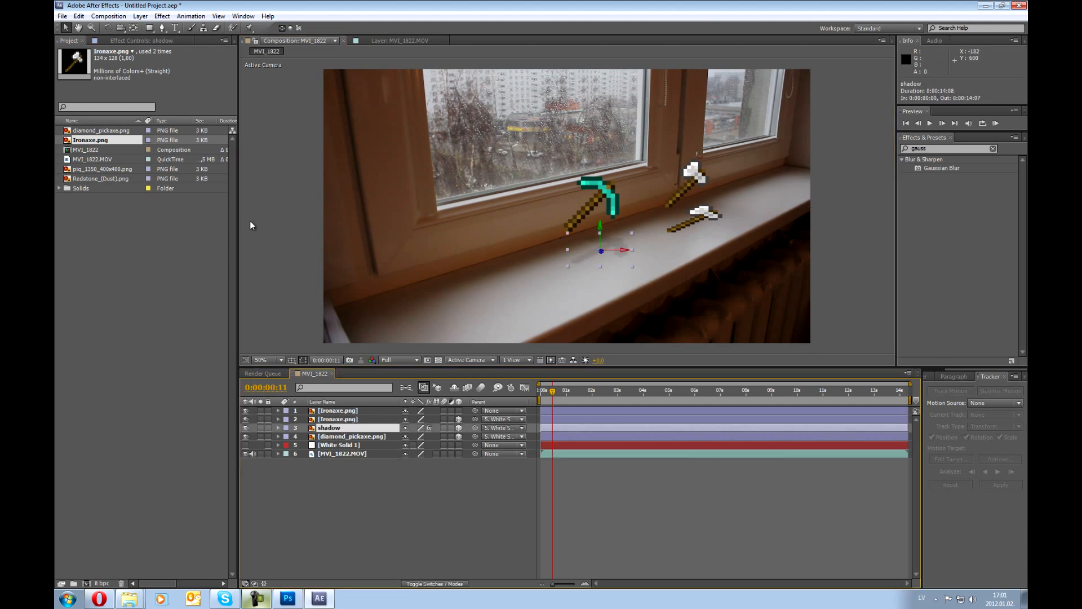
pyautogui.click(148, 42)
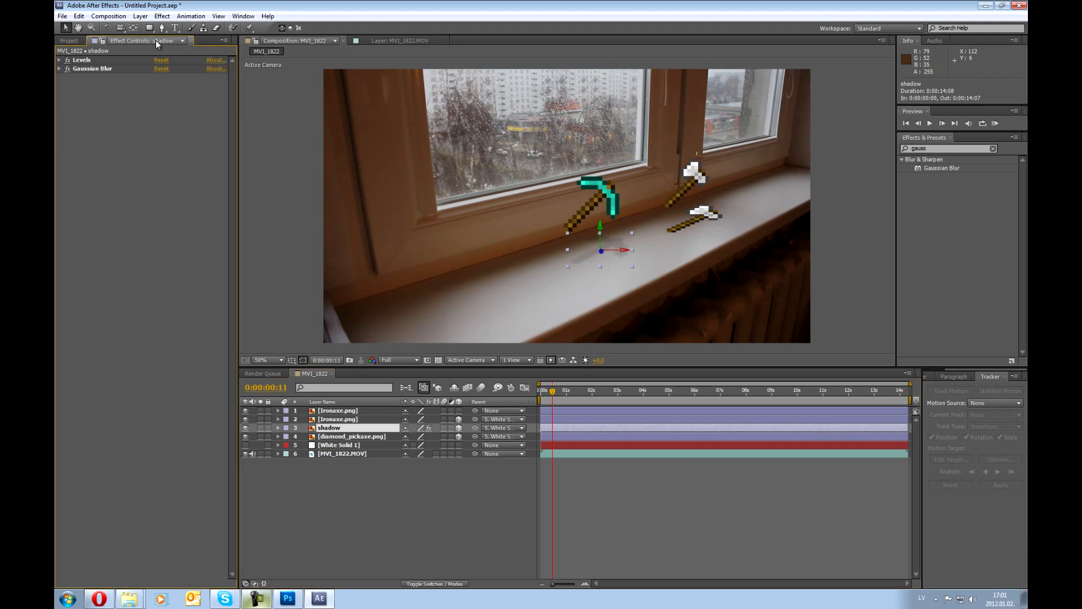
pyautogui.click(69, 67)
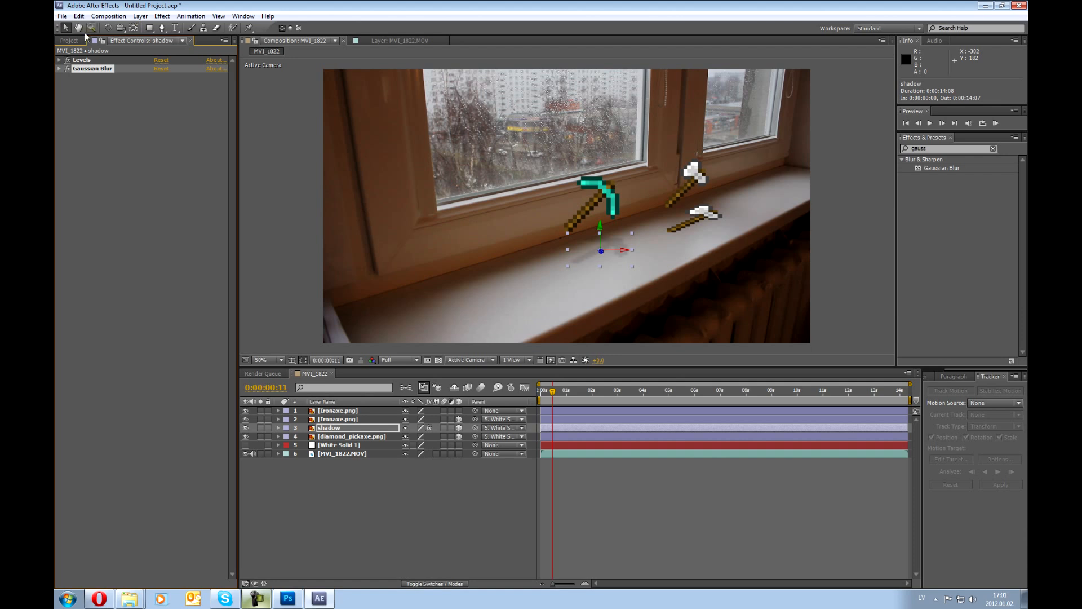
pyautogui.keyDown('shift'); pyautogui.click(89, 61); pyautogui.keyUp('shift')
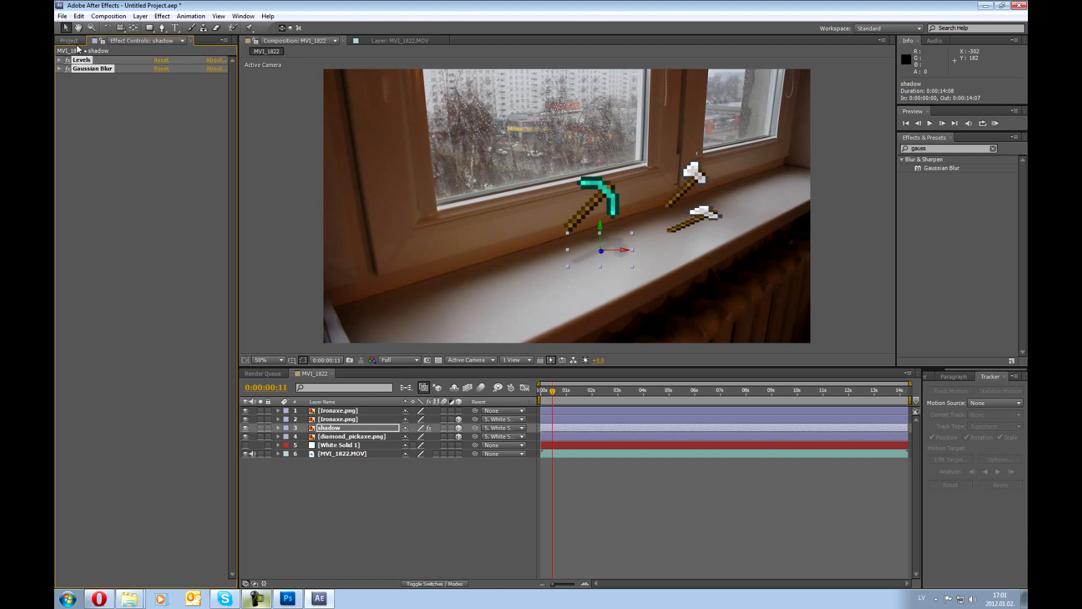
pyautogui.click(340, 411)
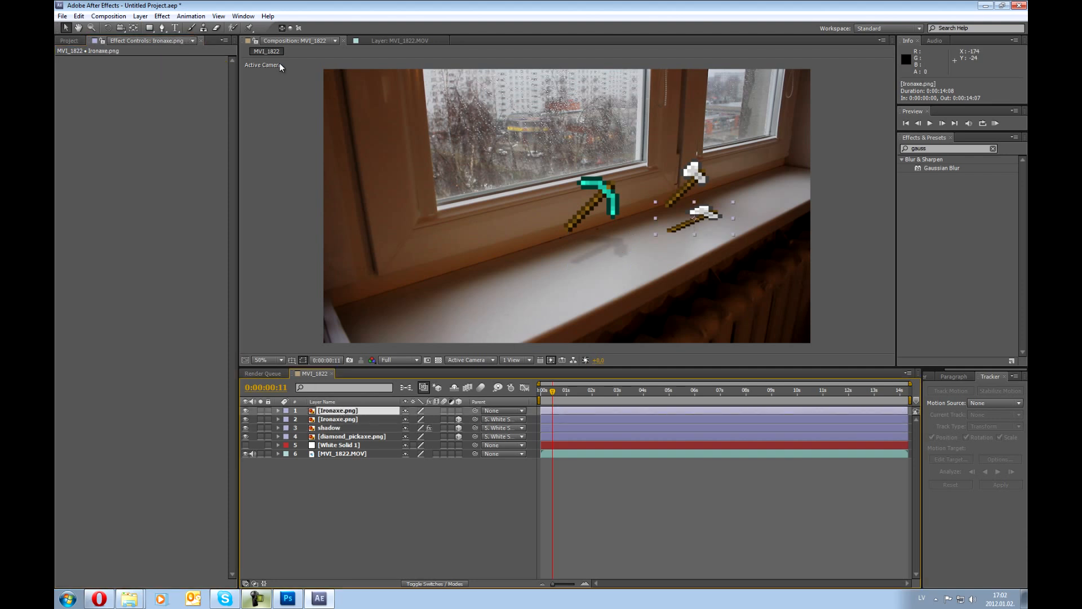
pyautogui.hotkey('ctrl', 'v')
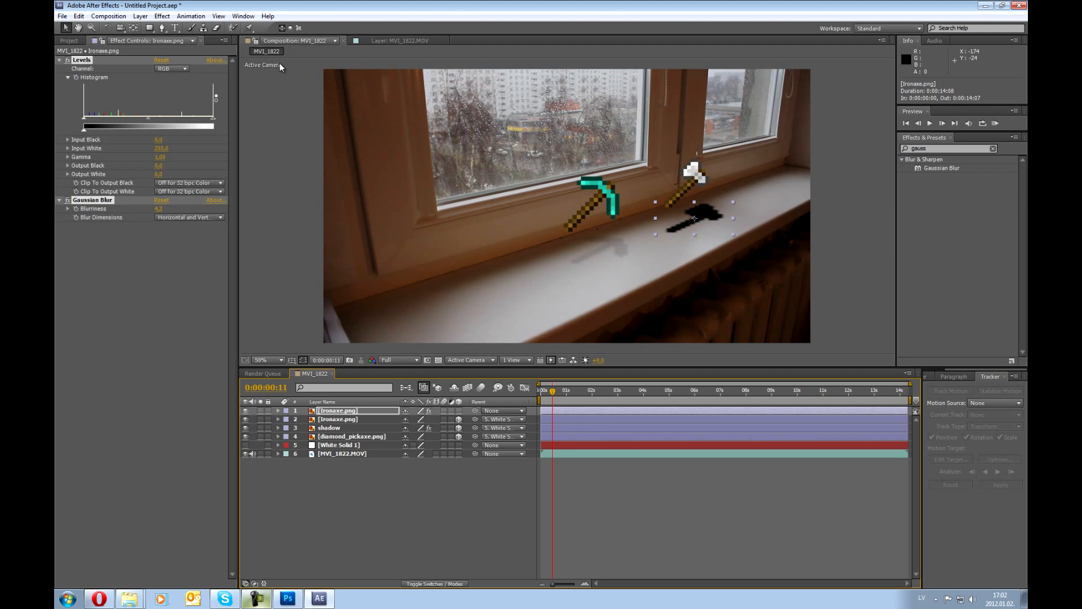
pyautogui.click(60, 61)
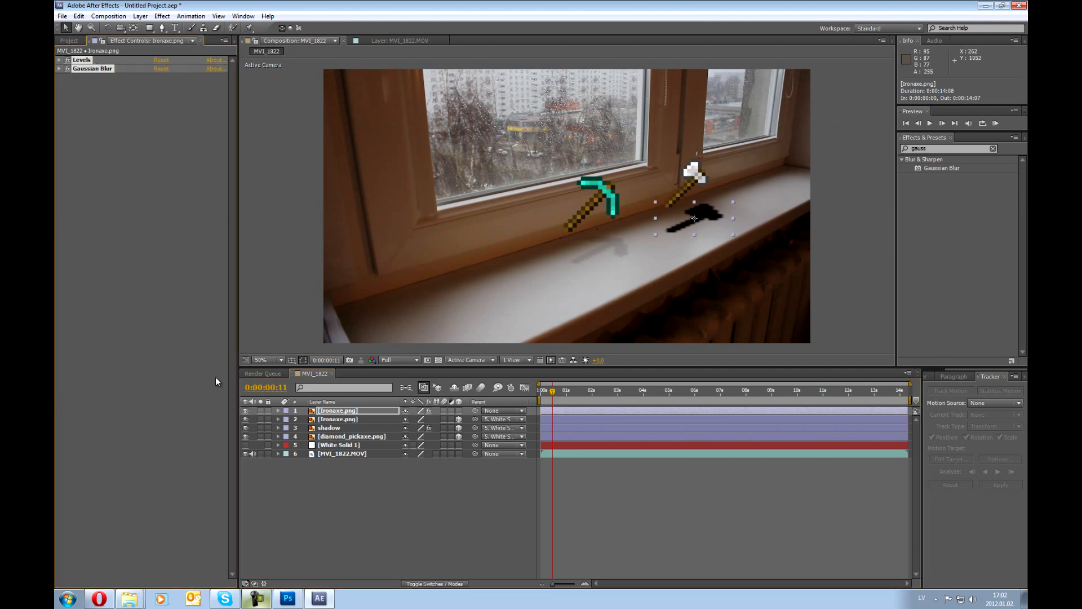
# Step: Lower the axe shadow's opacity to 15% and parent its layer to White Solid 1 at 0:00:00:00
pyautogui.click(278, 411)
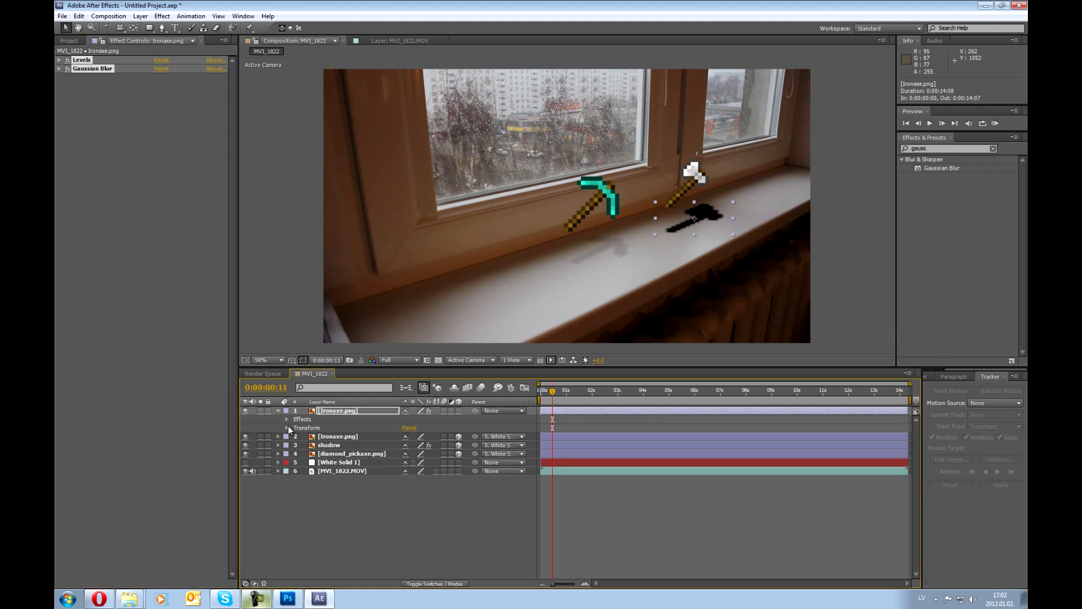
pyautogui.click(287, 428)
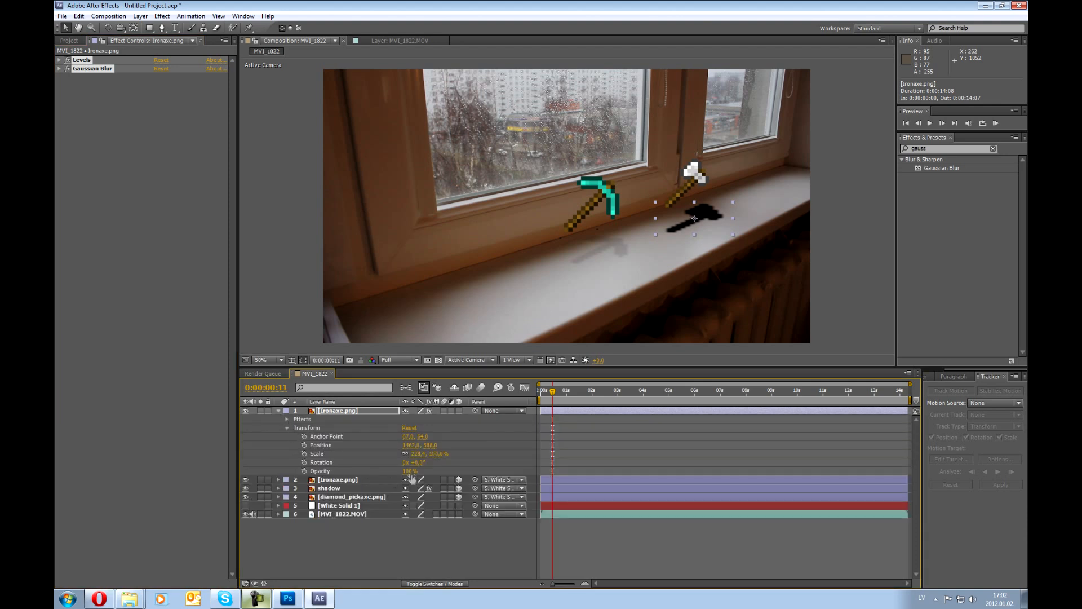
pyautogui.moveTo(410, 471); pyautogui.dragTo(357, 471)
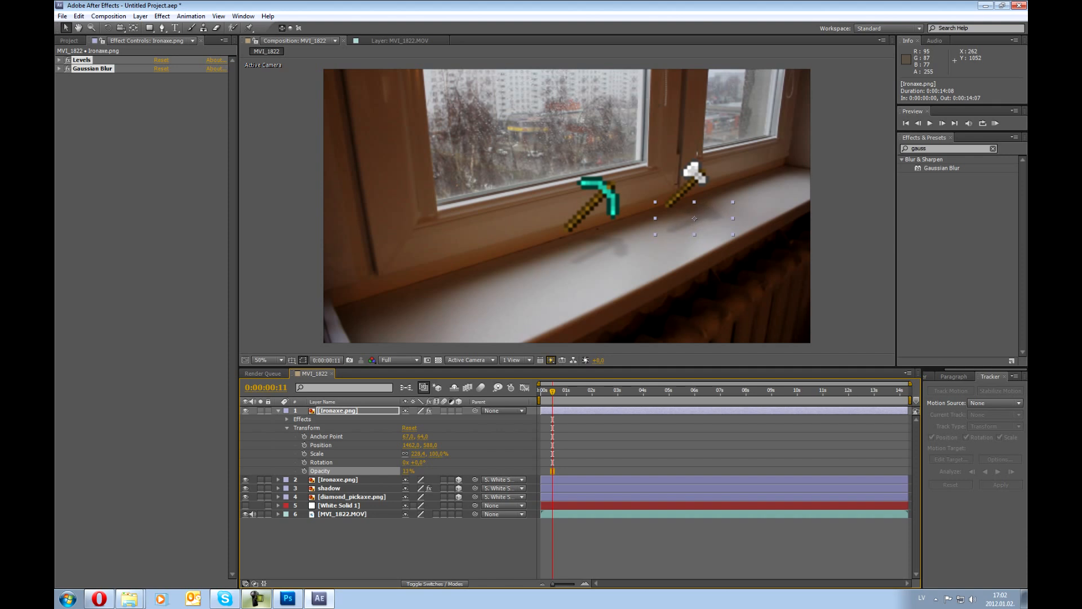
pyautogui.press('KP_0')
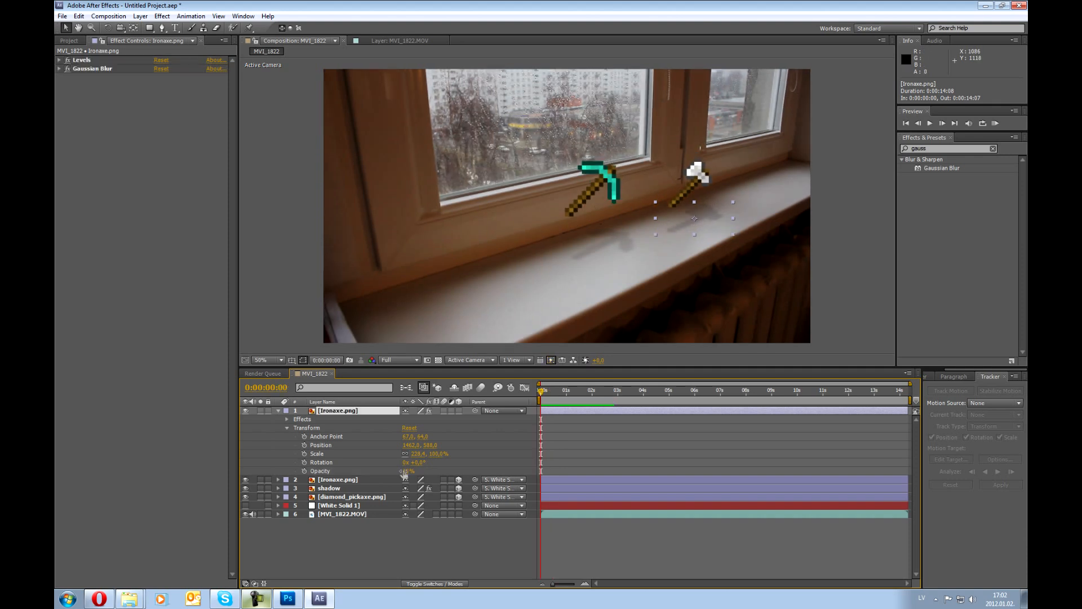
pyautogui.click(315, 248)
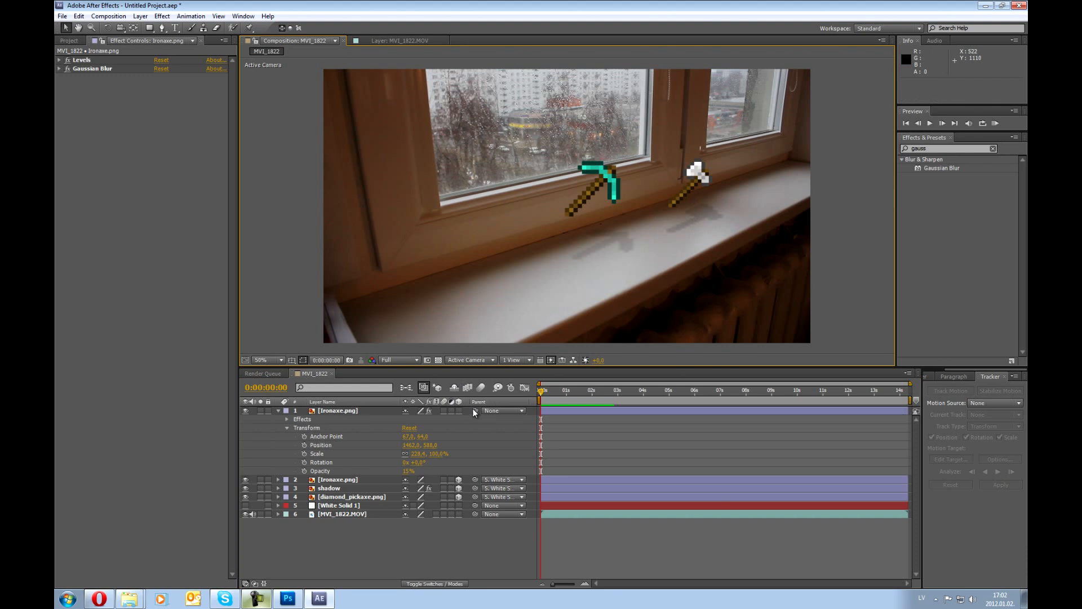
pyautogui.moveTo(475, 410); pyautogui.dragTo(363, 506)
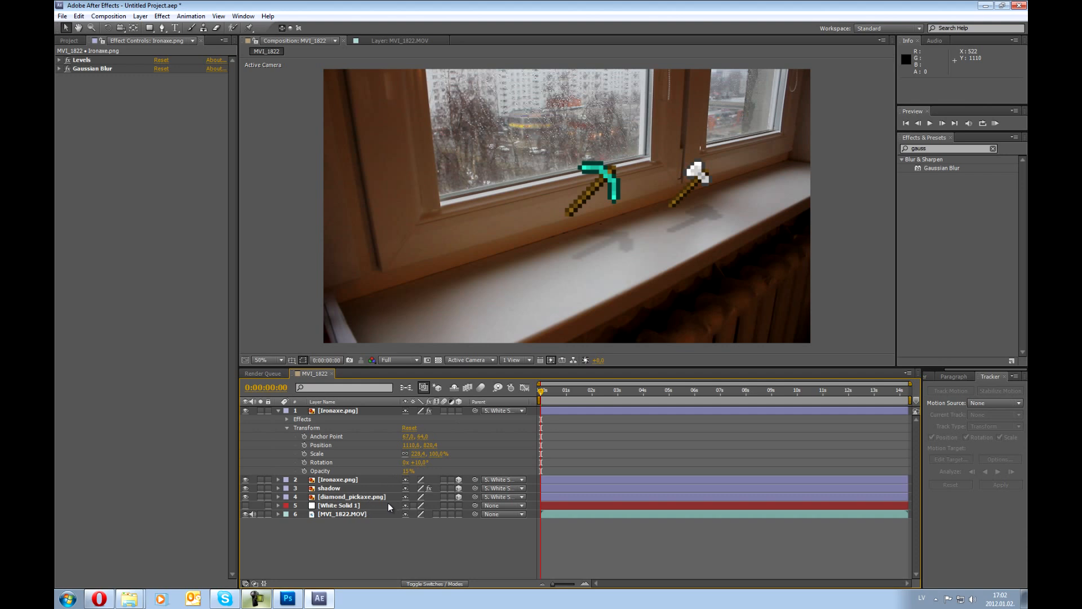
pyautogui.click(278, 411)
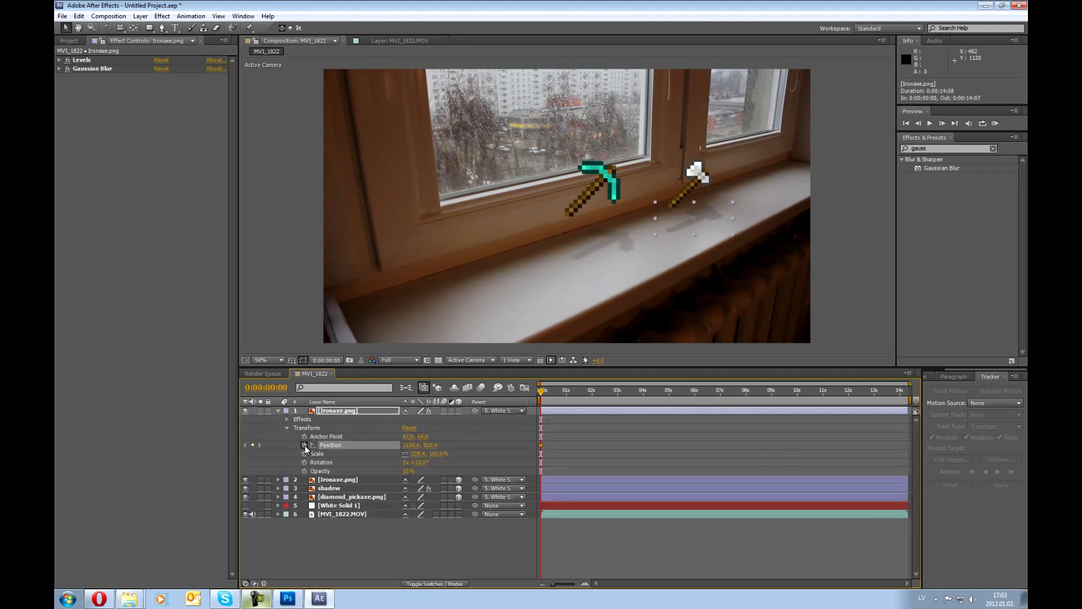
pyautogui.click(305, 445)
pyautogui.click(346, 413)
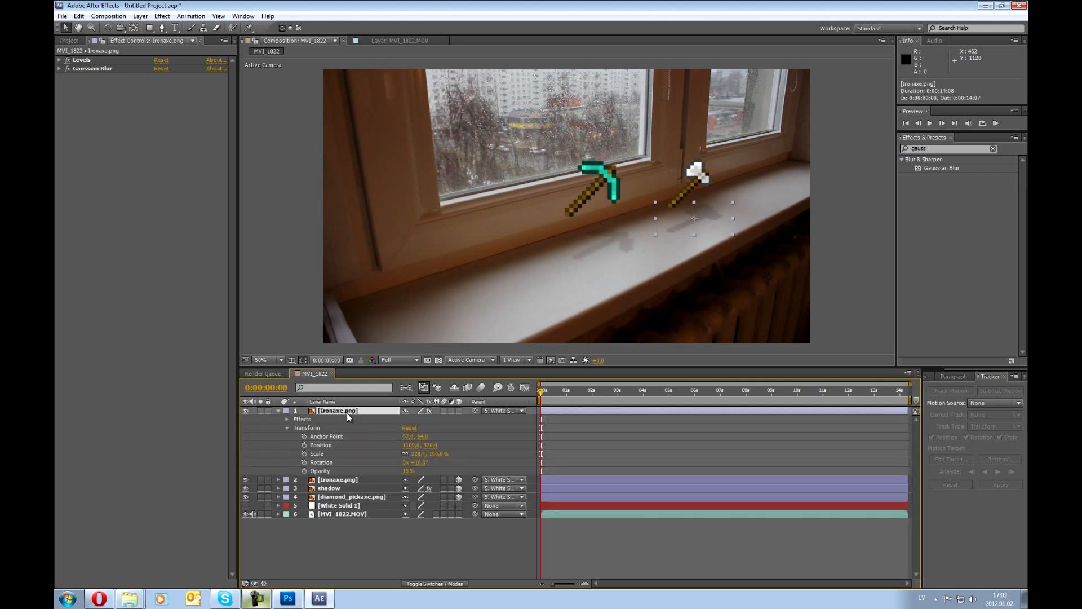
pyautogui.click(851, 214)
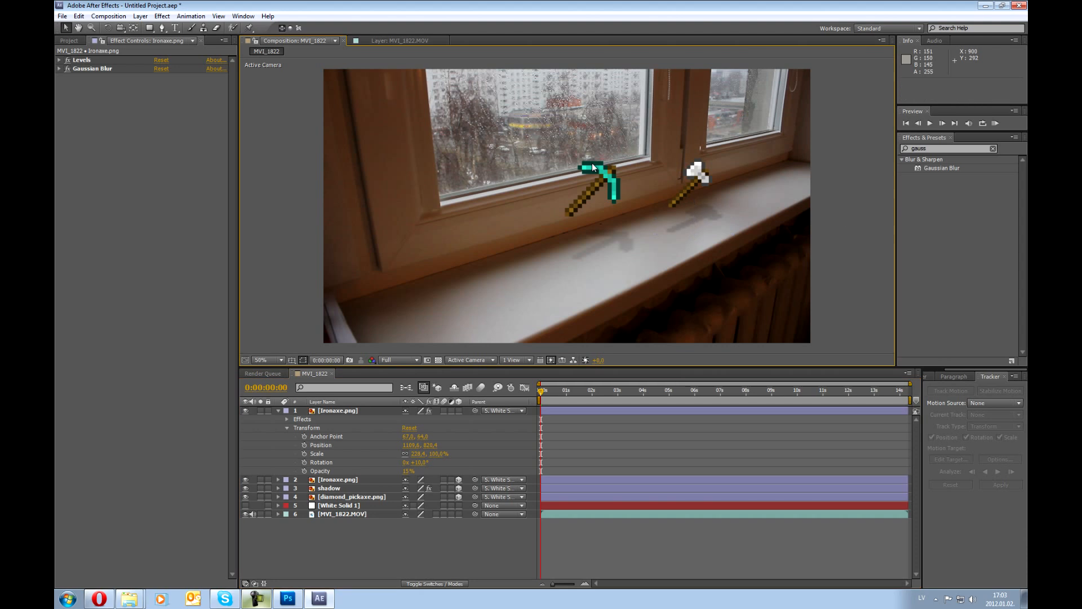
# Step: Keyframe the axe shadow's Scale at 206.4, 90.4% on 0:00:00:00 and 233.4, 102.2% on 0:00:01:00, nudging its position to about 1115.9, 819.5
pyautogui.click(311, 455)
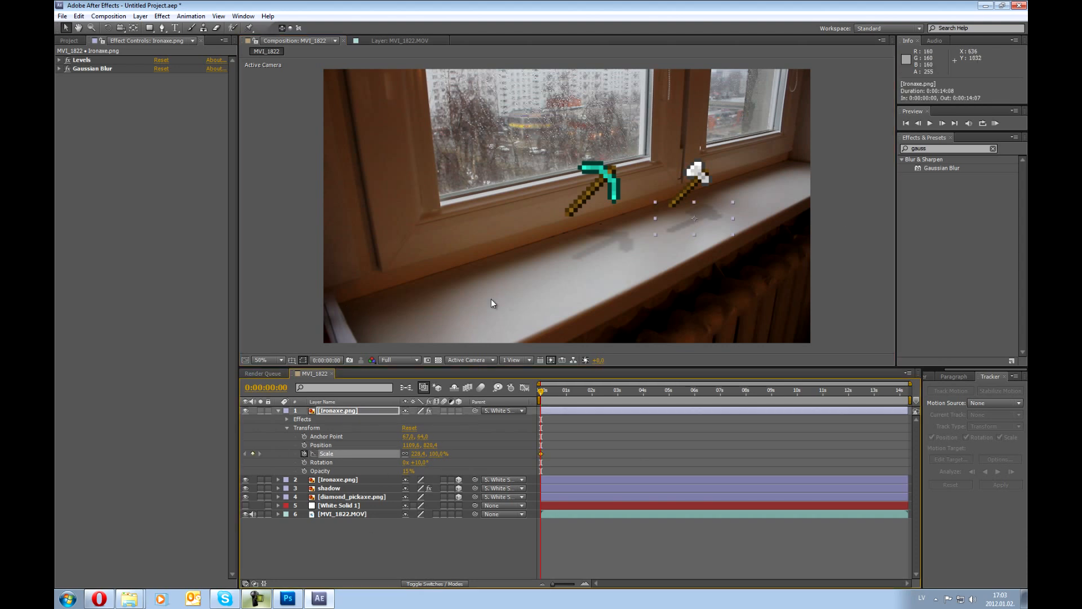
pyautogui.moveTo(440, 454); pyautogui.dragTo(407, 455)
pyautogui.moveTo(710, 212); pyautogui.dragTo(711, 211)
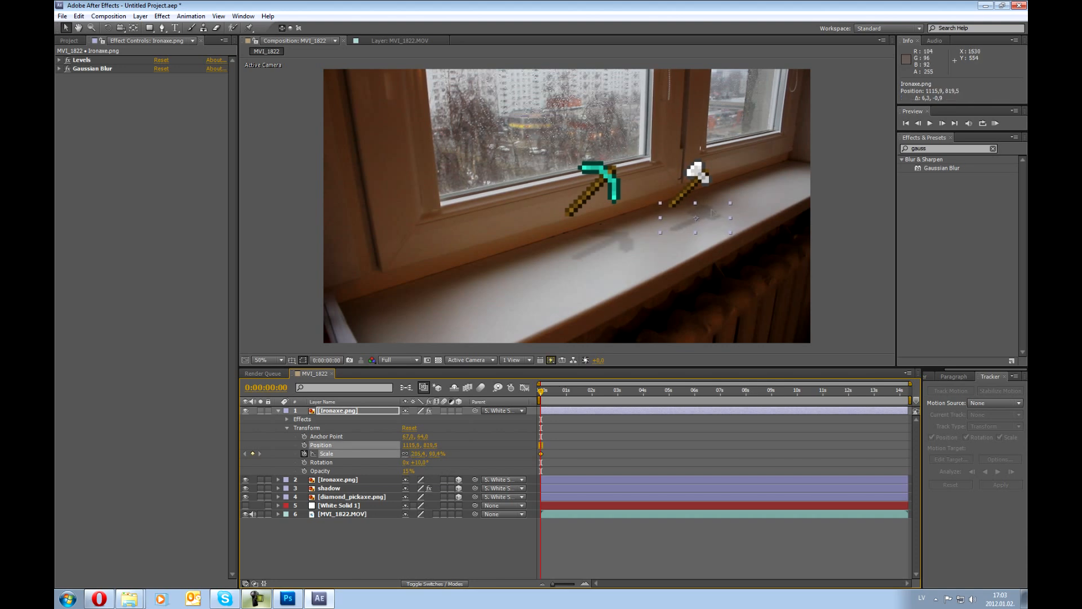
pyautogui.click(368, 454)
pyautogui.moveTo(543, 391); pyautogui.dragTo(566, 391)
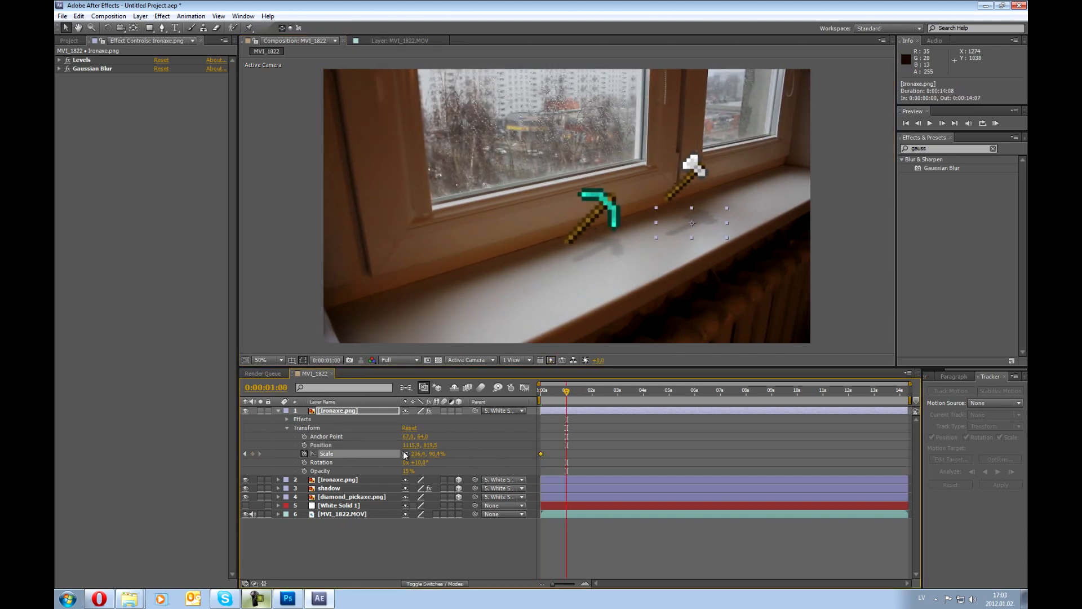
pyautogui.moveTo(417, 454); pyautogui.dragTo(430, 453)
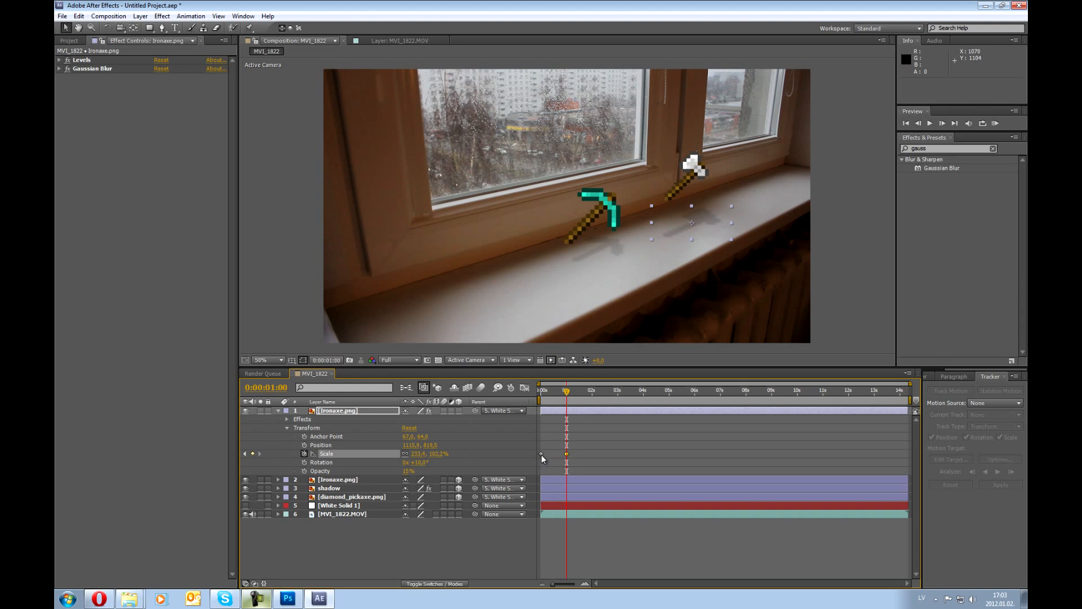
# Step: Copy the axe shadow's two Scale keyframes and paste the pair about every two seconds from 2 seconds to the end of the timeline
pyautogui.hotkey('ctrl', 'c')
pyautogui.click(594, 398)
pyautogui.hotkey('ctrl', 'v')
pyautogui.click(638, 396)
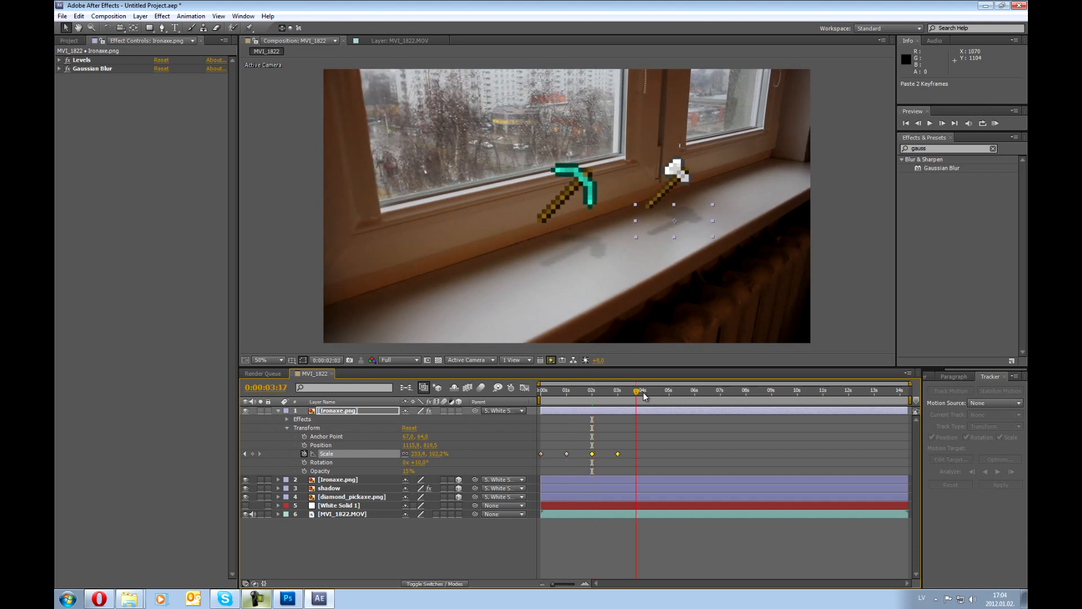
pyautogui.click(643, 396)
pyautogui.hotkey('ctrl', 'v')
pyautogui.click(684, 396)
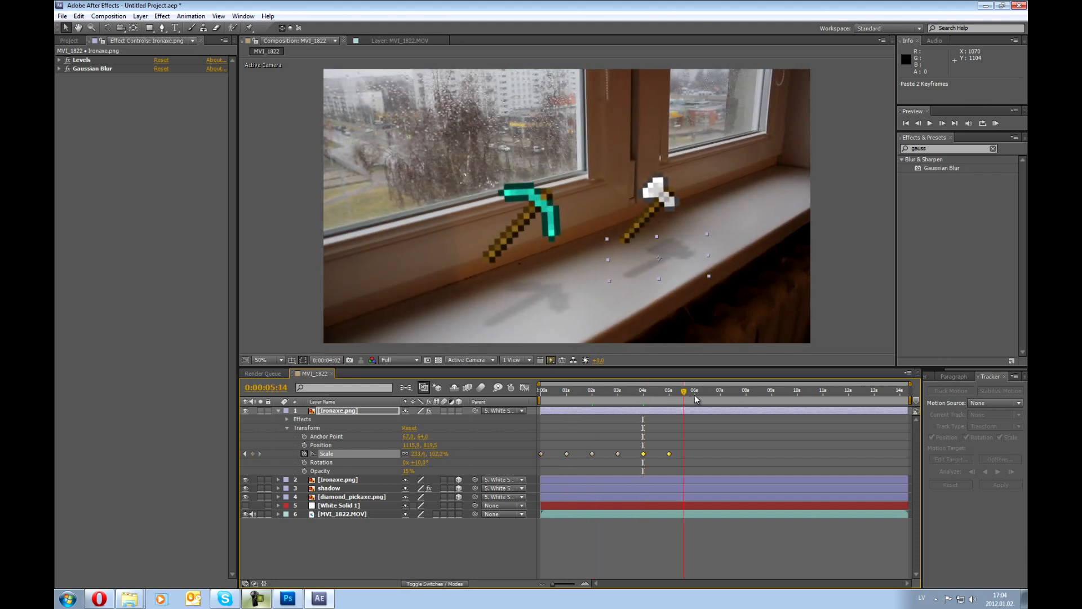
pyautogui.click(695, 398)
pyautogui.hotkey('ctrl', 'v')
pyautogui.click(742, 398)
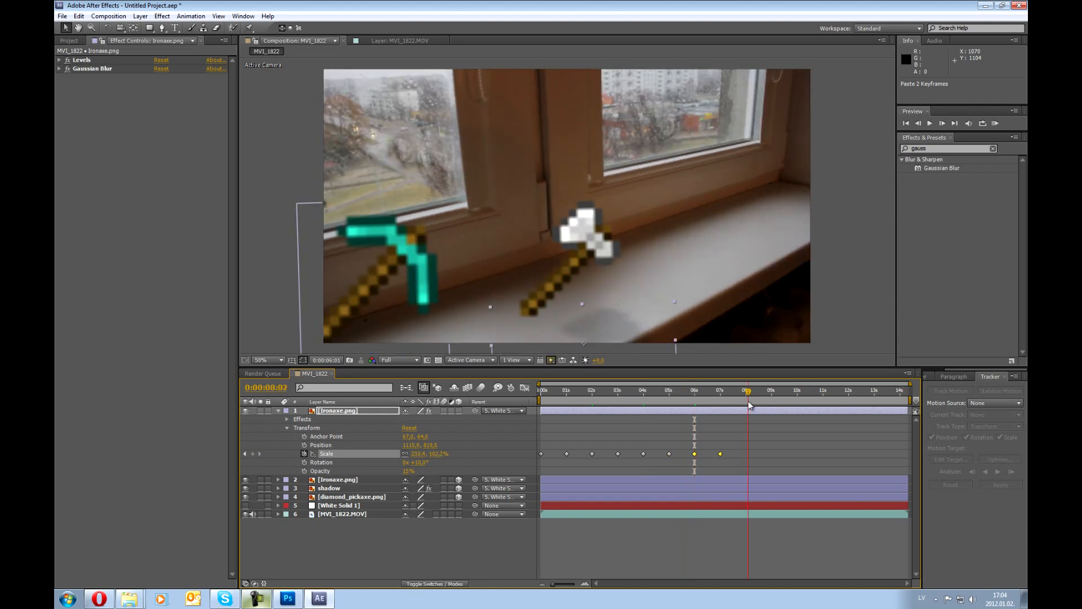
pyautogui.click(747, 392)
pyautogui.hotkey('ctrl', 'v')
pyautogui.moveTo(747, 392); pyautogui.dragTo(902, 403)
pyautogui.hotkey('ctrl', 'v')
pyautogui.hotkey('ctrl', 'v')
pyautogui.hotkey('ctrl', 'v')
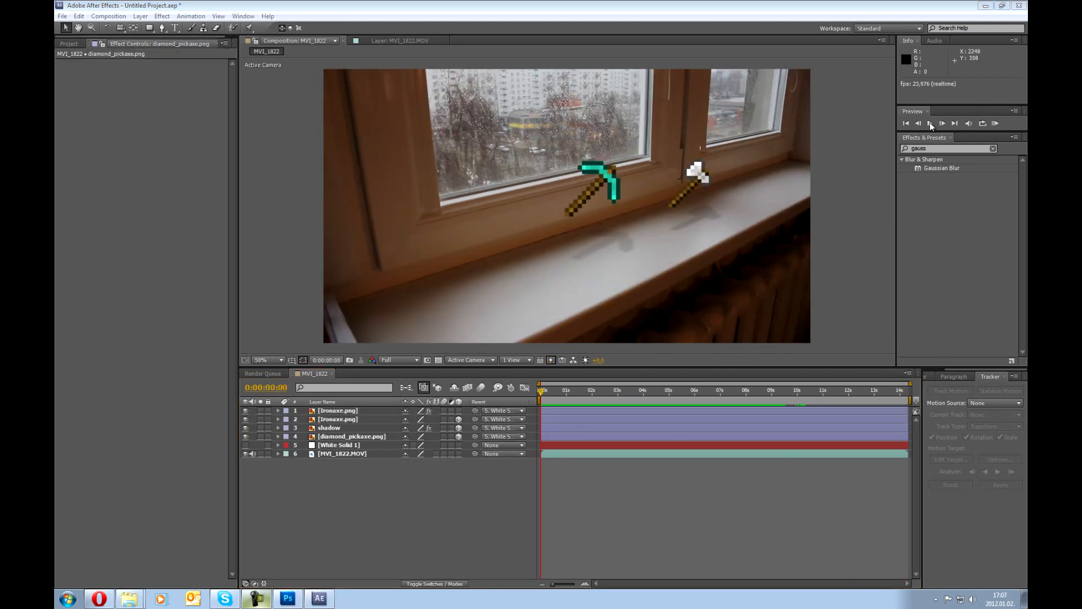
# Step: Play back the composition to check both bobbing items and their shadows, and park the current time at 0:00:02:18
pyautogui.click(929, 122)
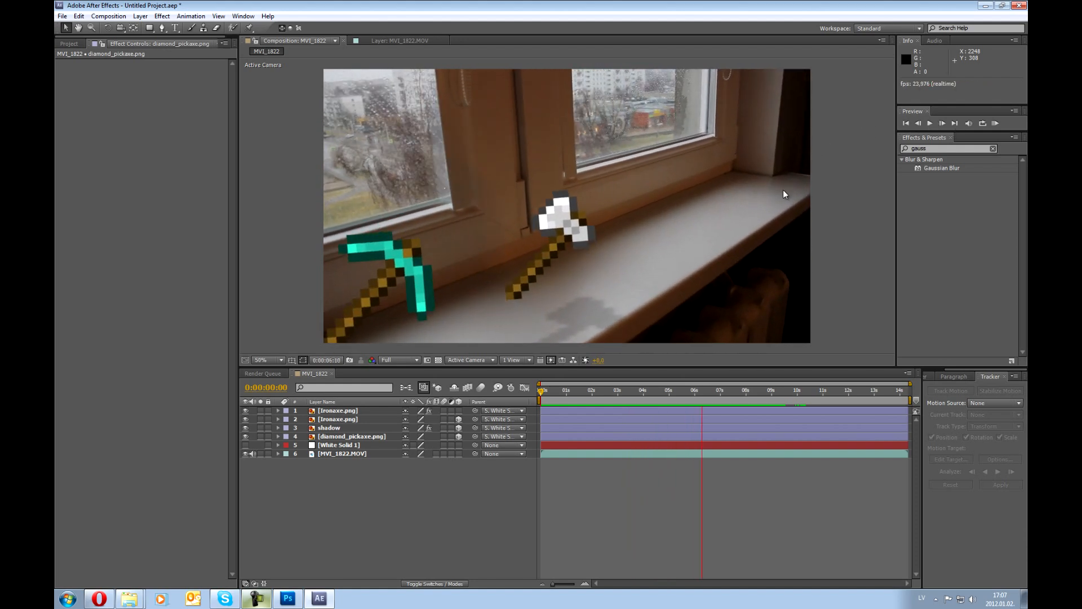
pyautogui.click(929, 123)
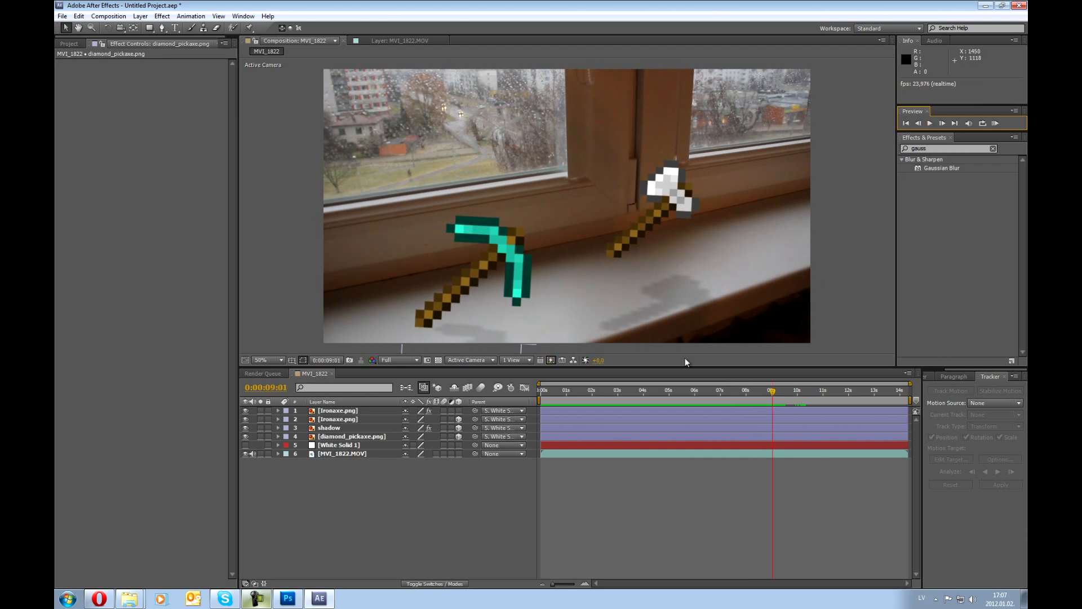
pyautogui.click(610, 386)
pyautogui.moveTo(611, 389); pyautogui.dragTo(612, 401)
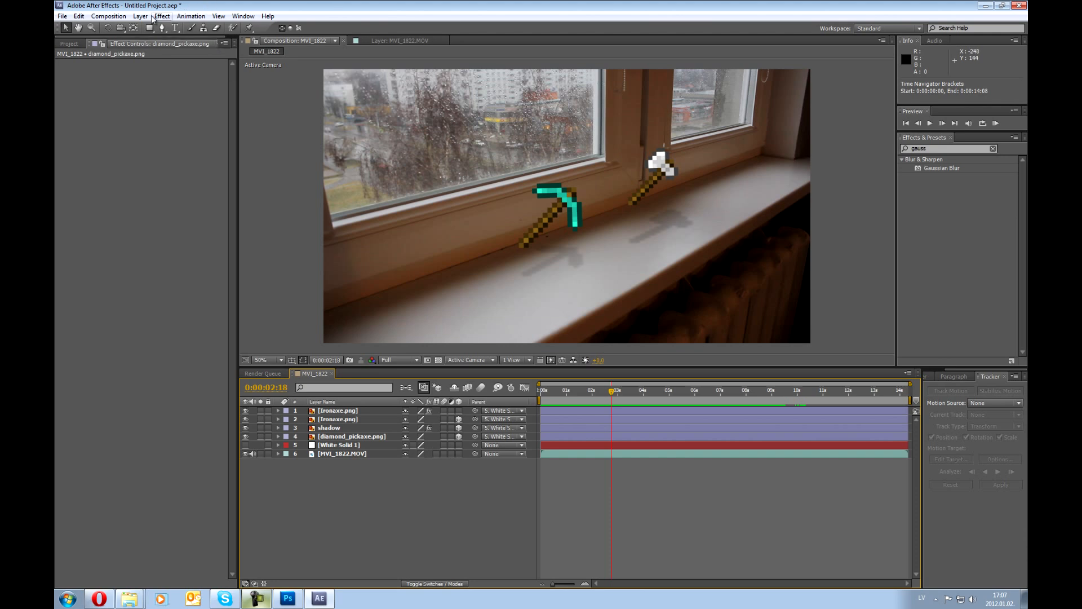
# Step: Add a new adjustment layer above all other layers in the MVI_1822 composition
pyautogui.click(108, 16)
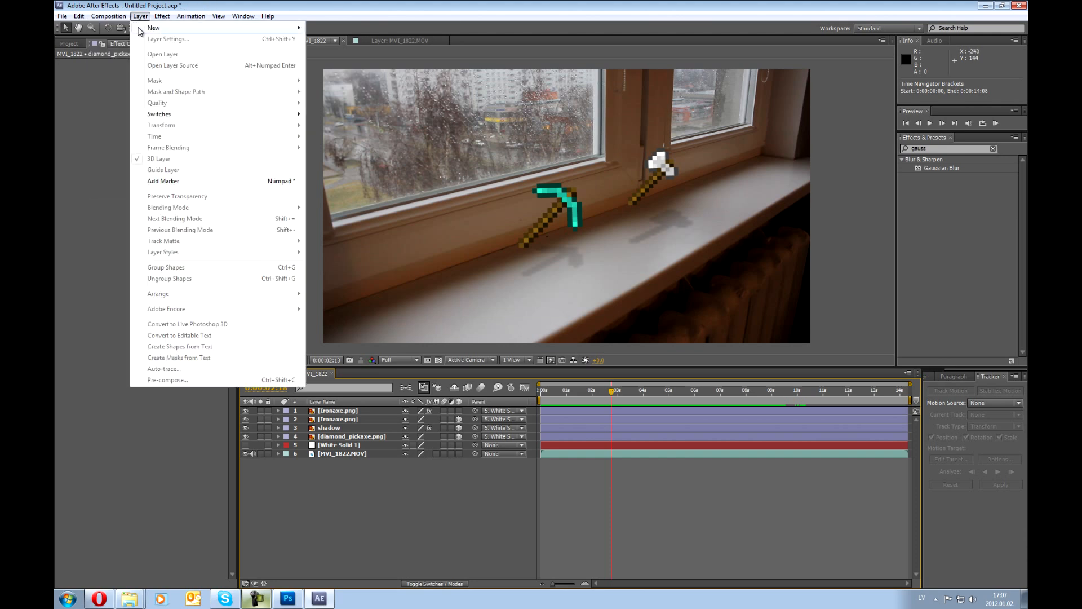
pyautogui.click(144, 14)
pyautogui.click(145, 14)
pyautogui.moveTo(160, 28)
pyautogui.click(343, 87)
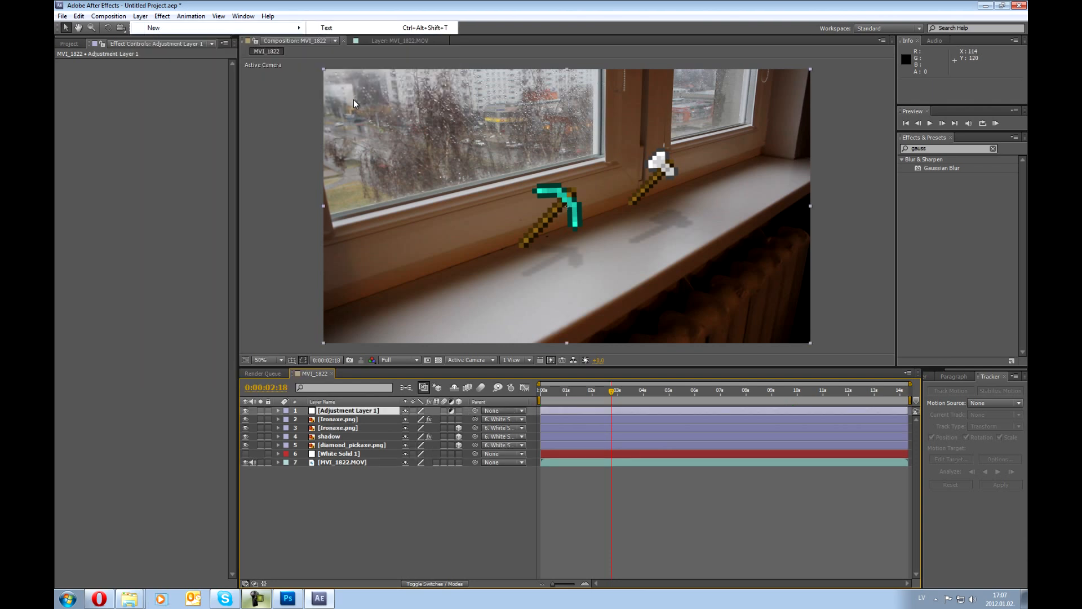
# Step: Search the effects for "look" and apply the Looks effect to Adjustment Layer 1
pyautogui.doubleClick(934, 148)
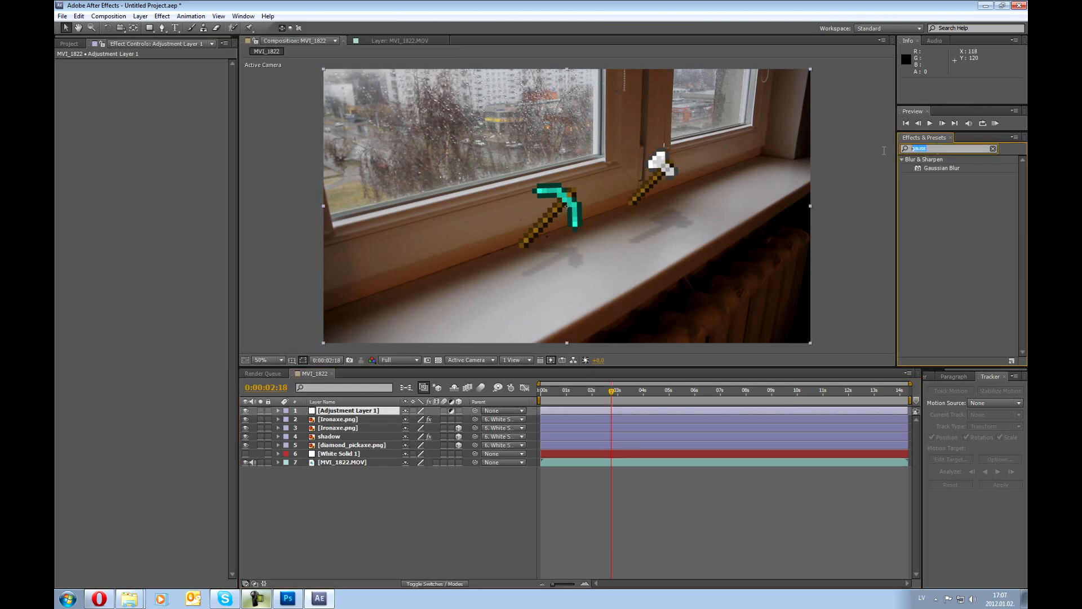
pyautogui.press('BackSpace')
pyautogui.write('look')
pyautogui.moveTo(931, 168); pyautogui.dragTo(350, 411)
# Step: Edit the look on Adjustment Layer 1, applying the custom Sharp_Vignette preset to grade the composition
pyautogui.click(96, 90)
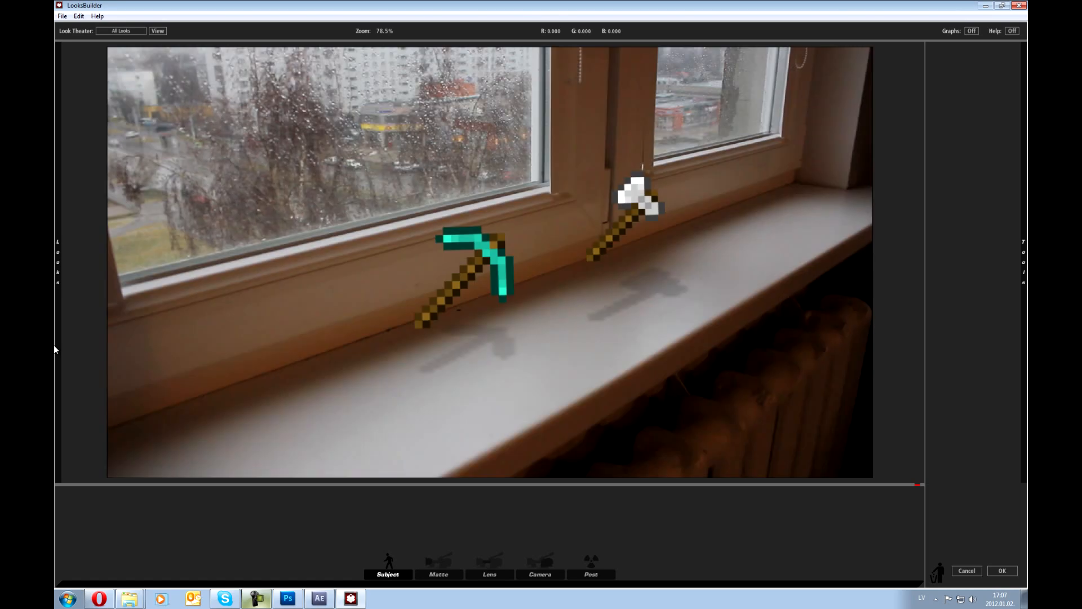
pyautogui.moveTo(54, 350)
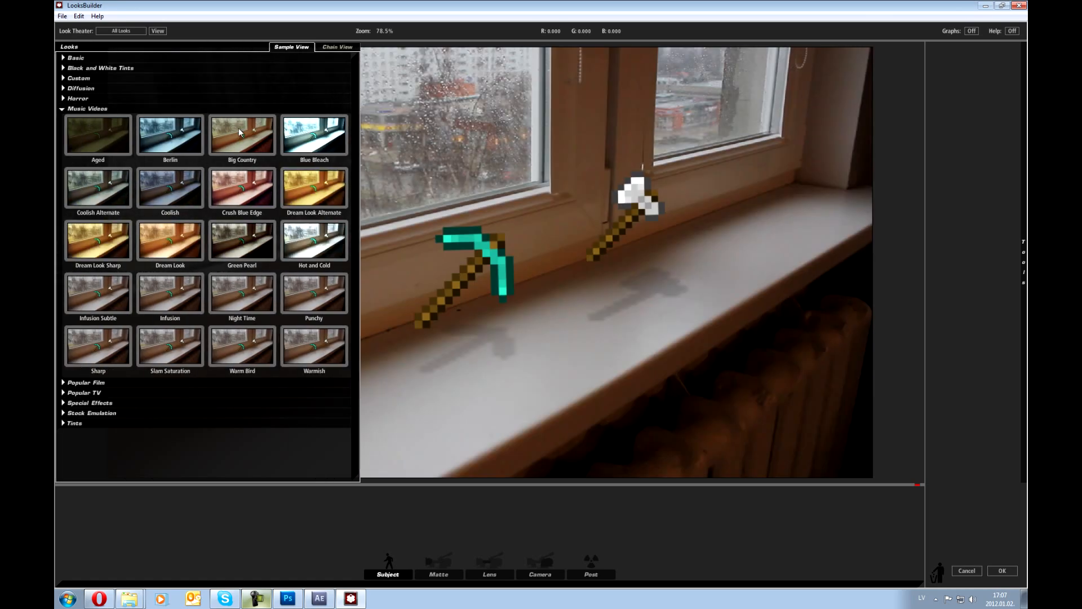
pyautogui.click(64, 80)
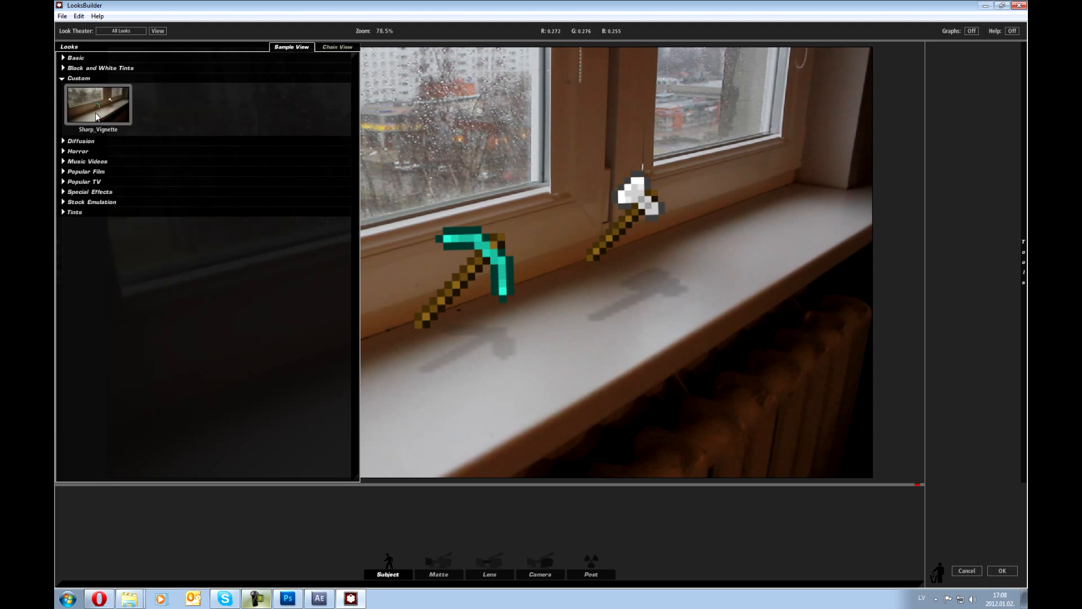
pyautogui.click(96, 117)
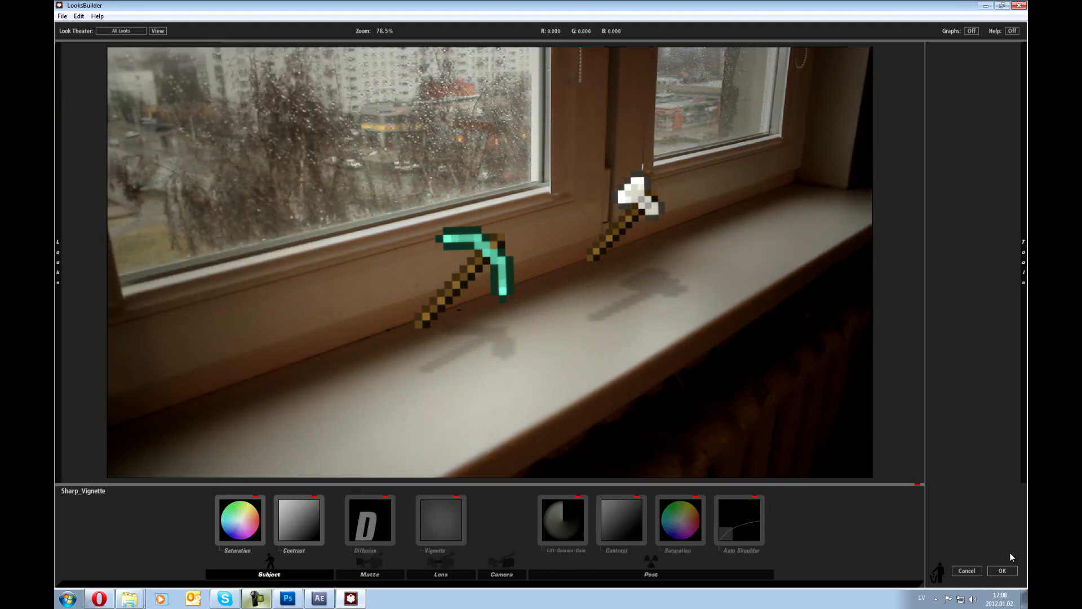
pyautogui.click(1003, 571)
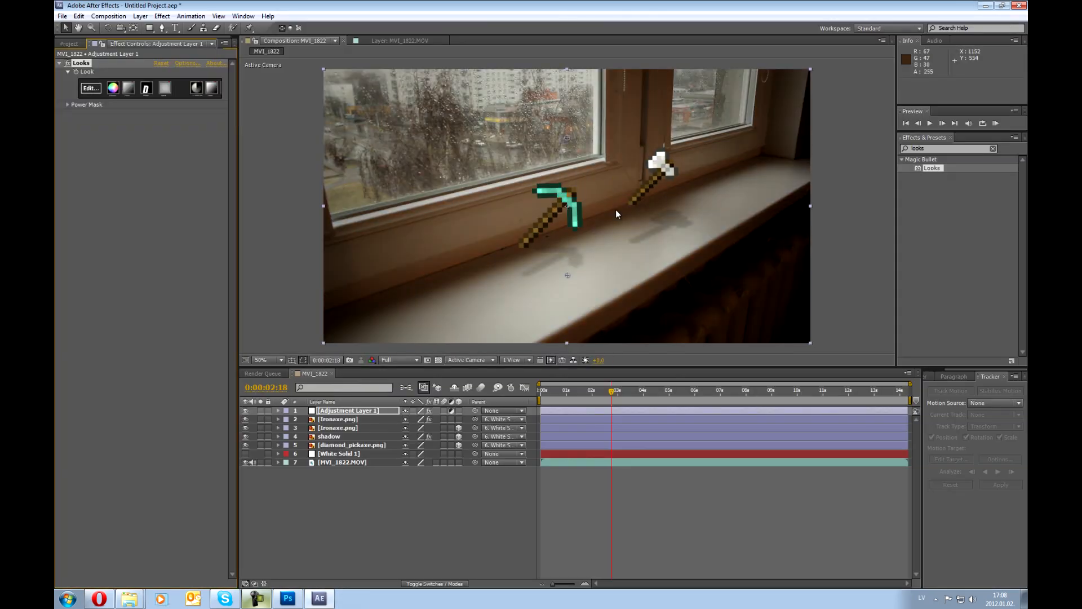
# Step: Deselect the layer and check the graded footage at several frames around 2 seconds, parking the current time at 0:00:02:08
pyautogui.click(843, 133)
pyautogui.click(593, 392)
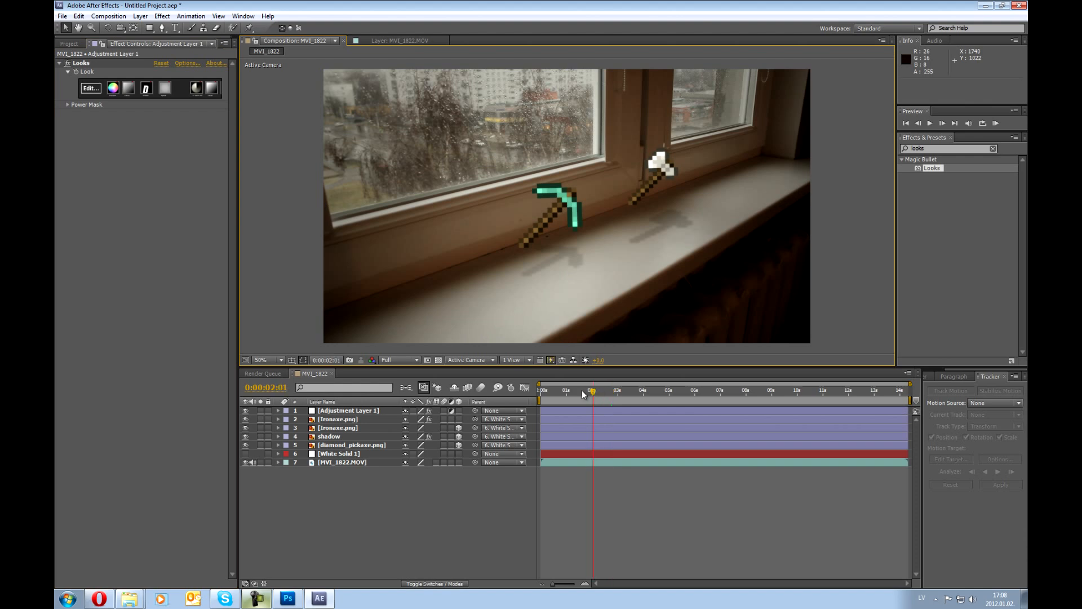
pyautogui.click(583, 392)
pyautogui.click(601, 391)
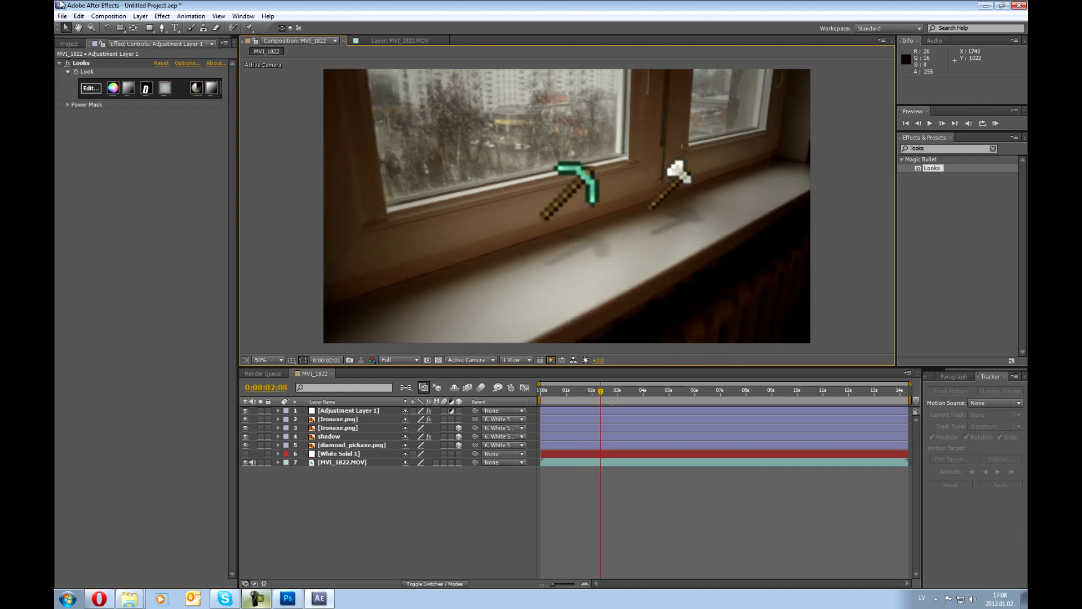
# Step: Queue the MVI_1822 composition as a pre-render in MPEG2 Blu-ray format with unchanged format options, and start the render
pyautogui.click(105, 17)
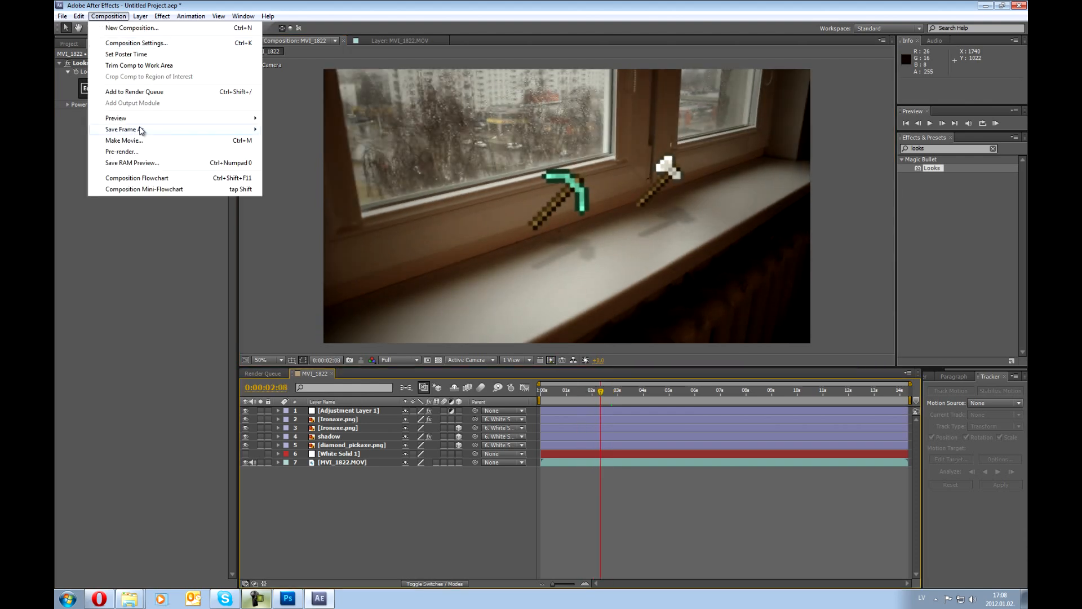
pyautogui.click(152, 155)
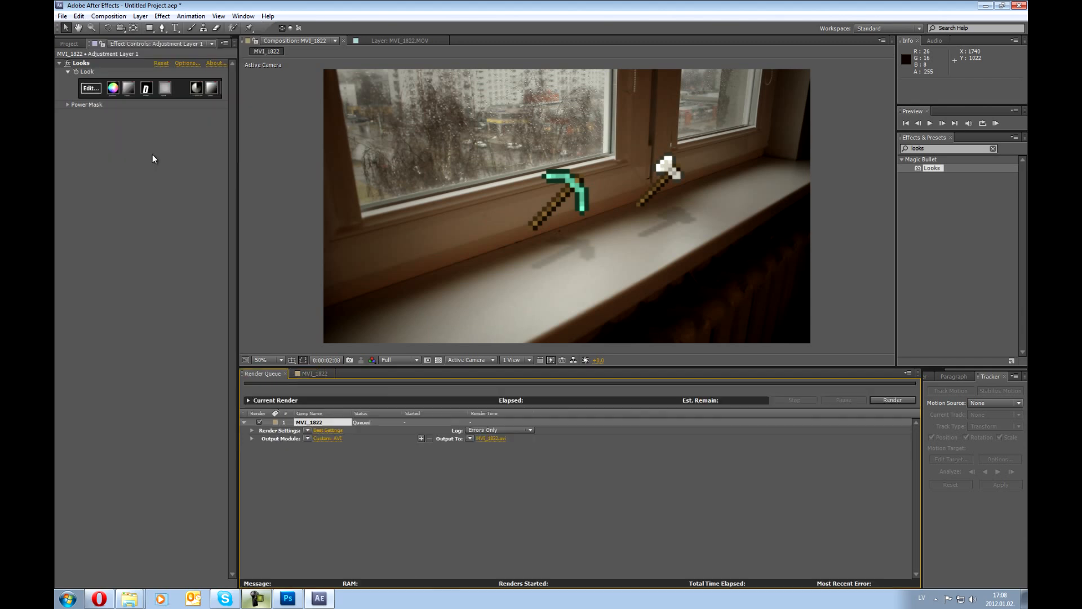
pyautogui.click(310, 441)
pyautogui.click(549, 175)
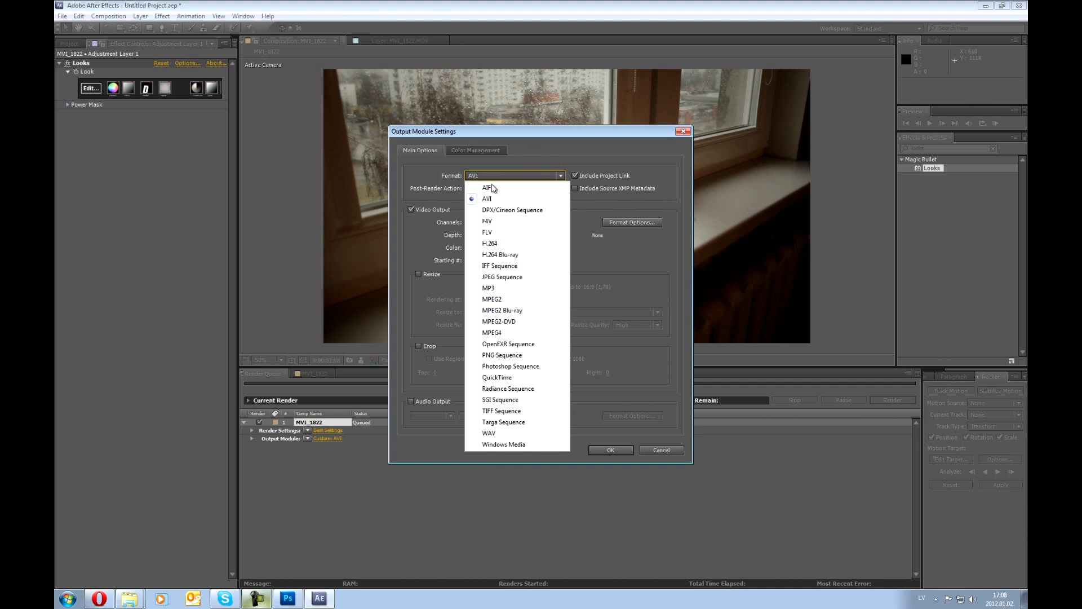
pyautogui.click(507, 310)
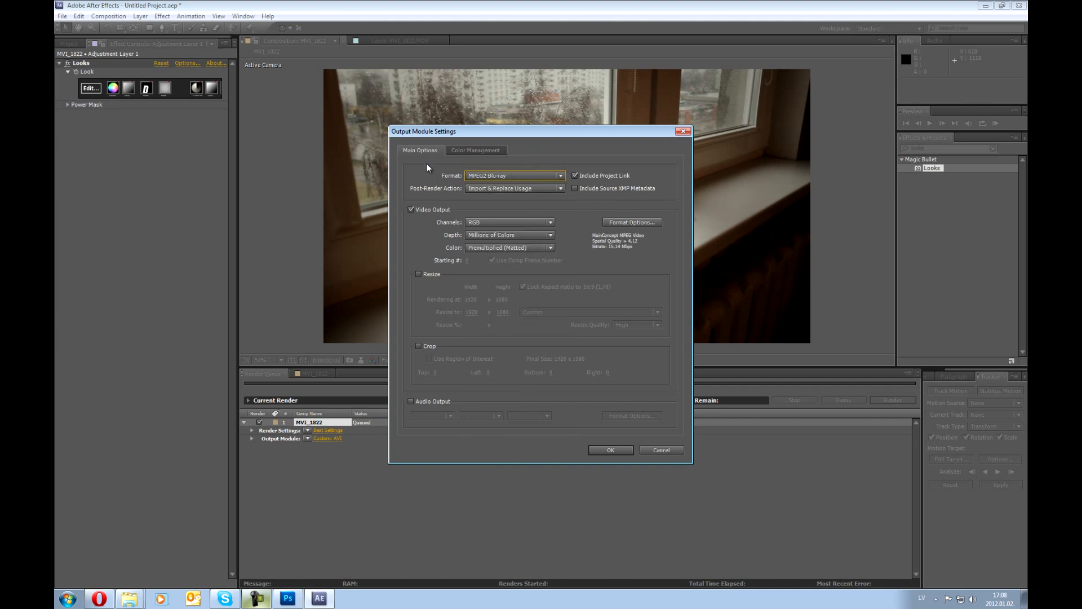
pyautogui.click(617, 223)
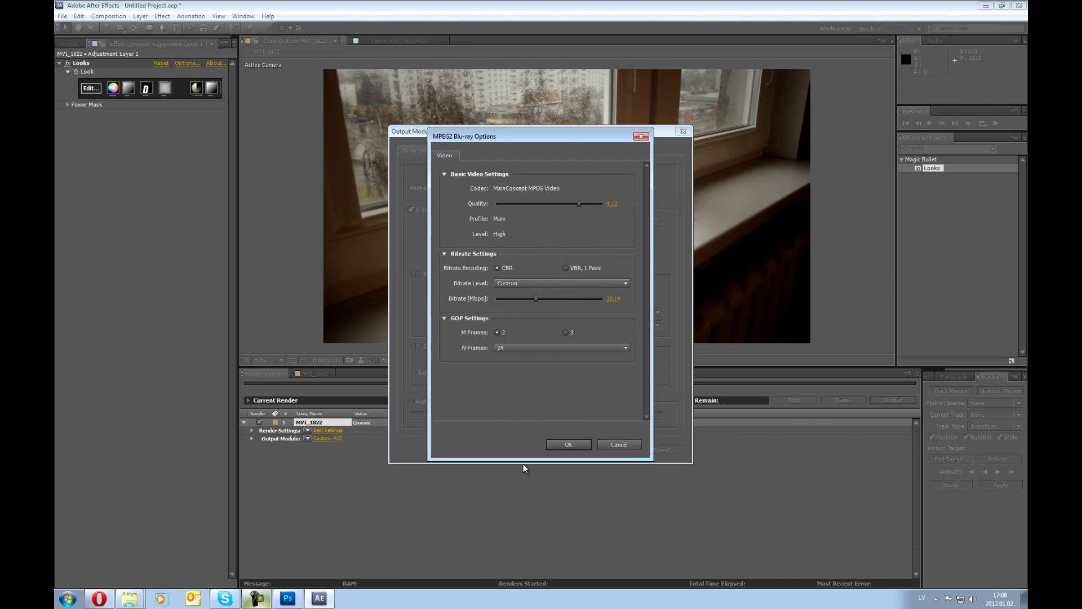
pyautogui.click(567, 444)
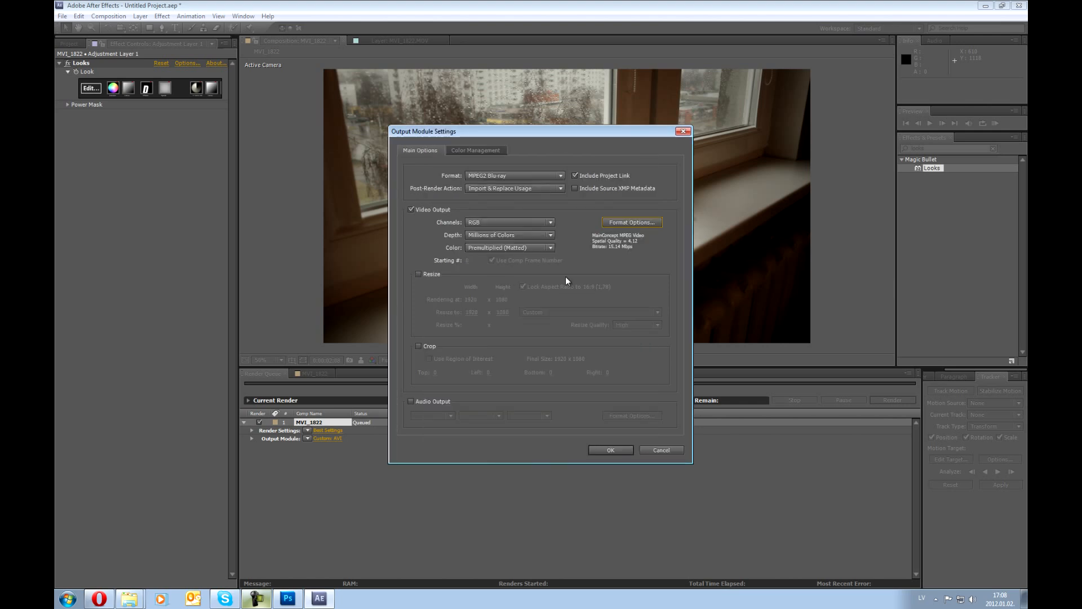
pyautogui.click(624, 449)
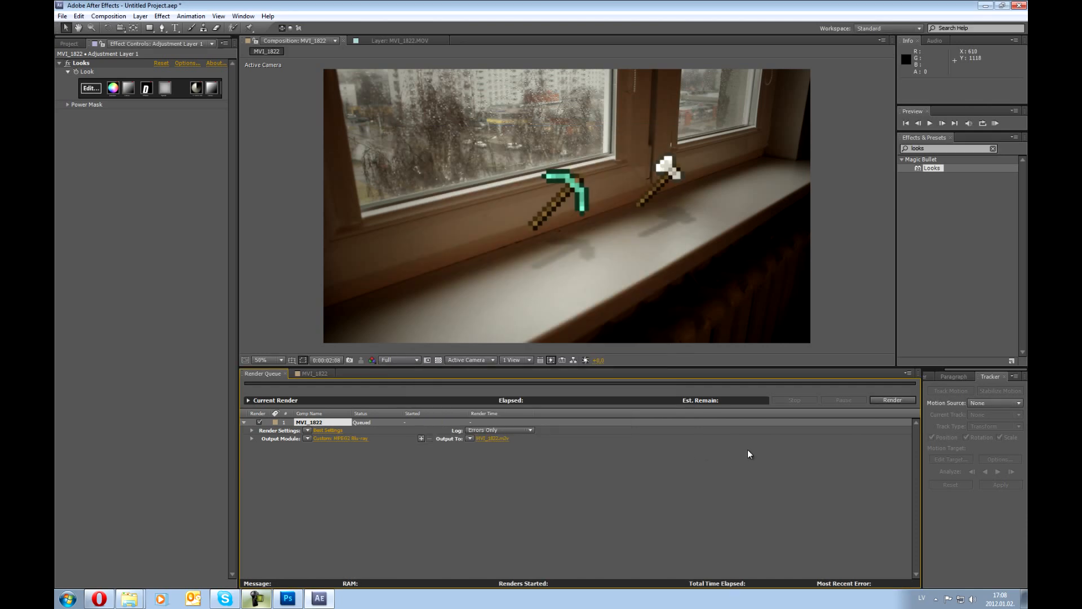
pyautogui.click(908, 399)
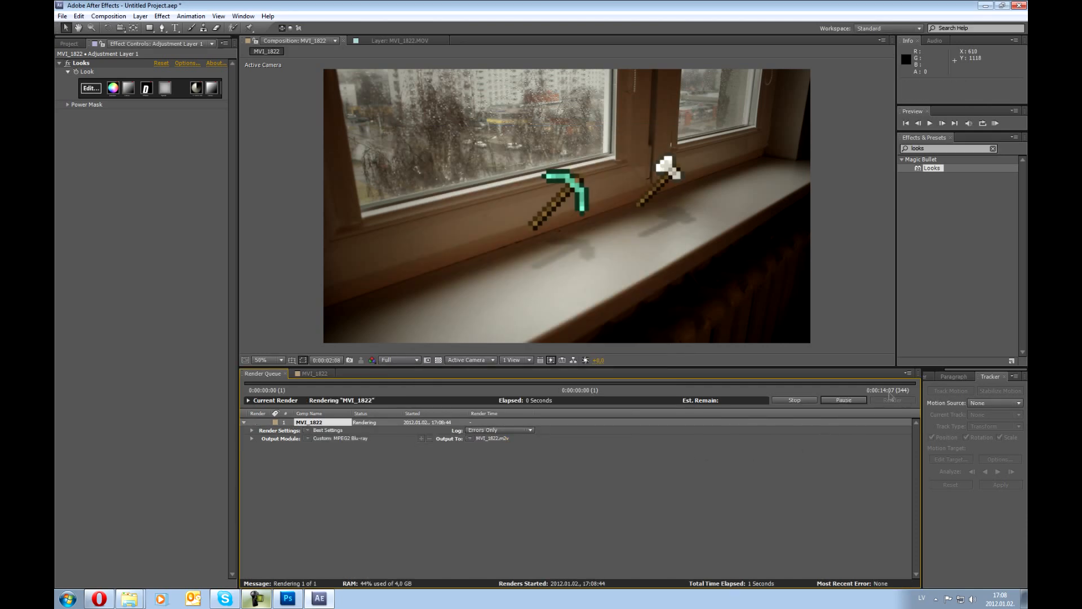